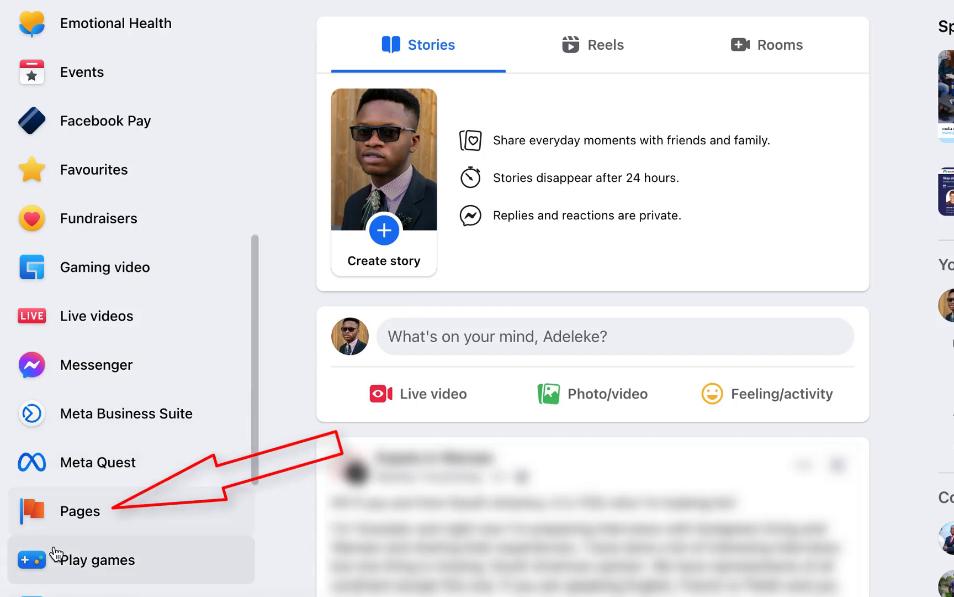
Step: Go to the Pages section from the home feed's left sidebar
left_click(77, 517)
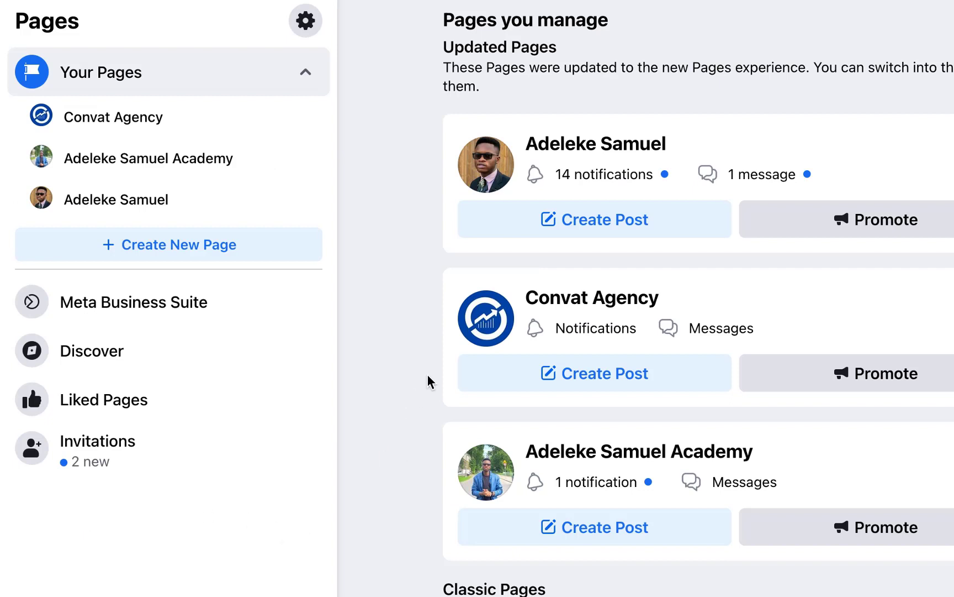
Step: Choose + Create New Page to bring up the blank Create a Page form
left_click(216, 250)
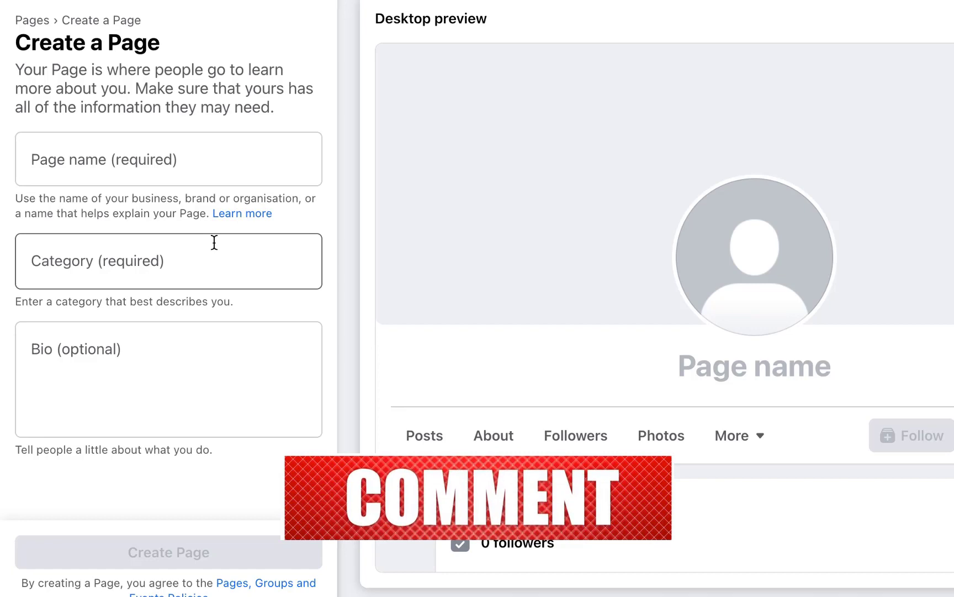
Step: Name the Page 'Samade Store' and pick Home improvement as its category
left_click(169, 179)
type("Sa")
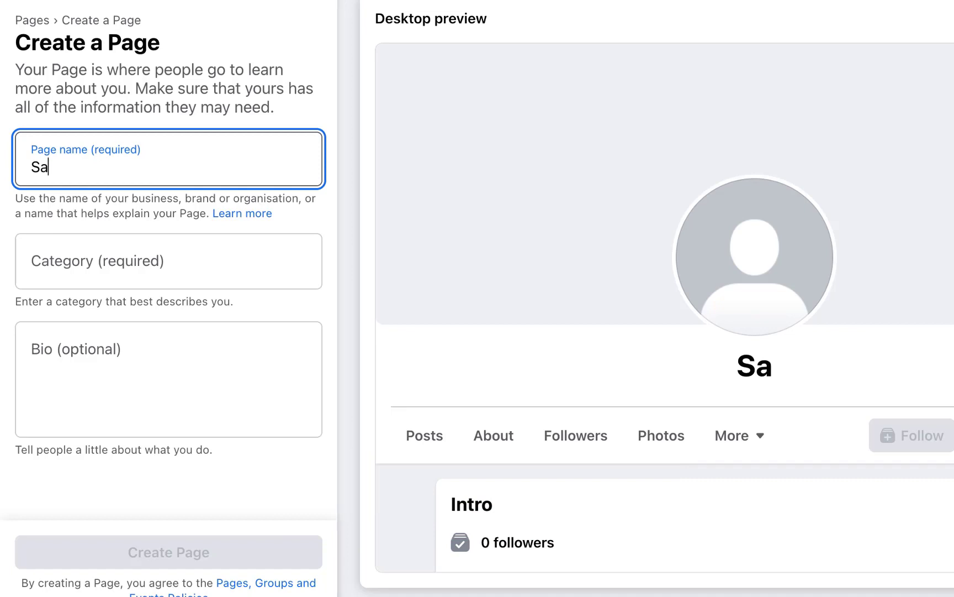
type("made")
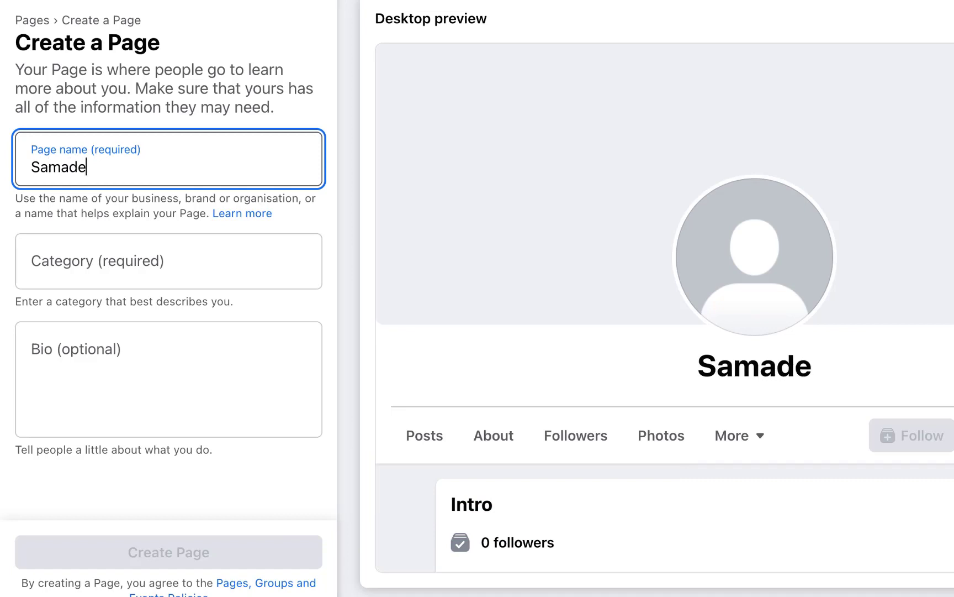
type(" Store")
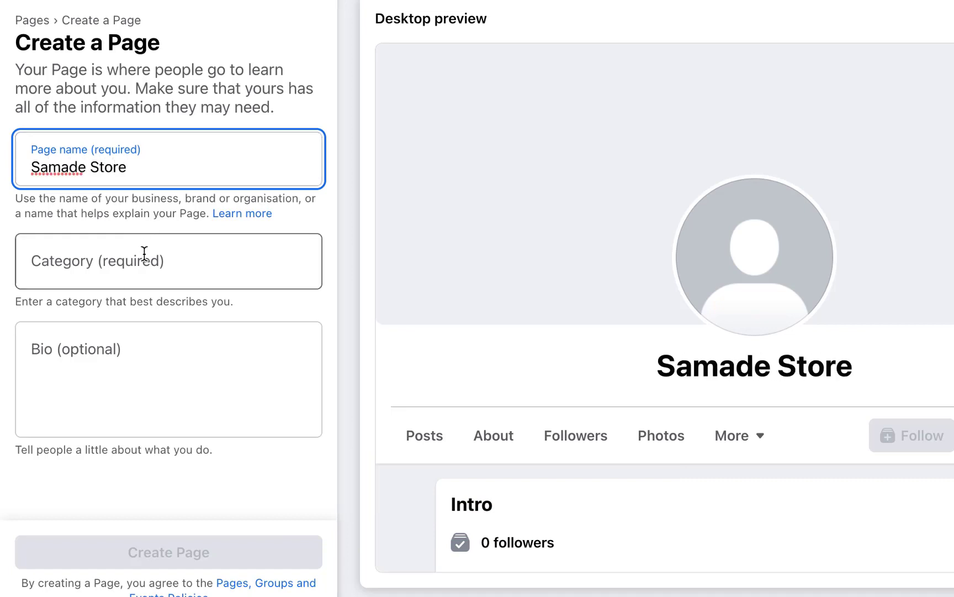
left_click(140, 272)
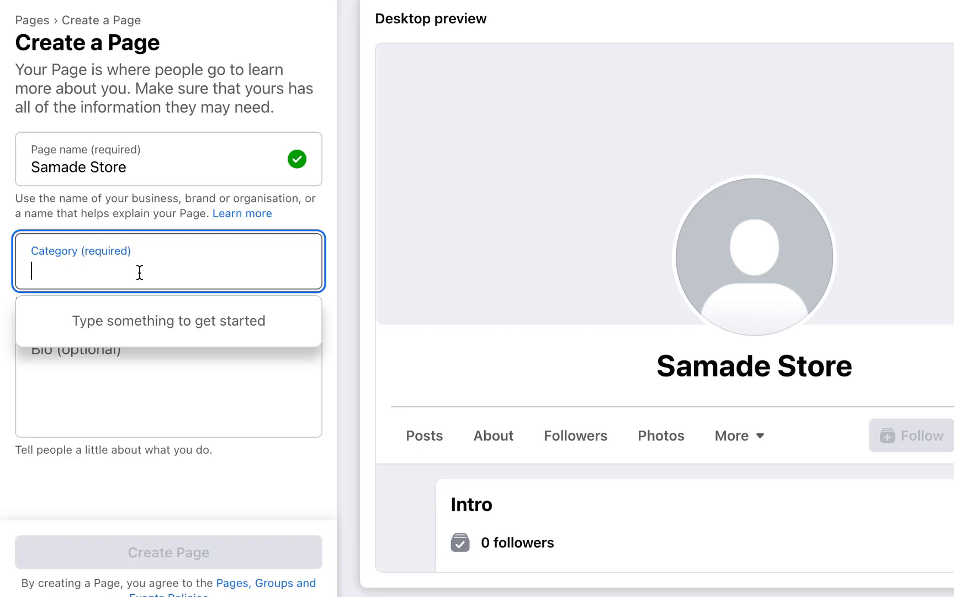
type("c")
key("BackSpace")
type("home")
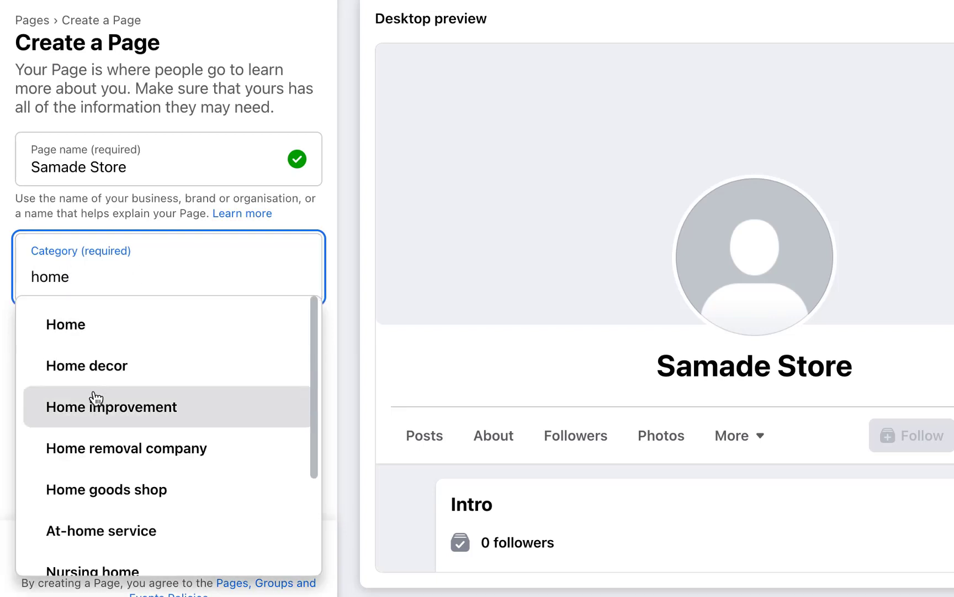
left_click(97, 405)
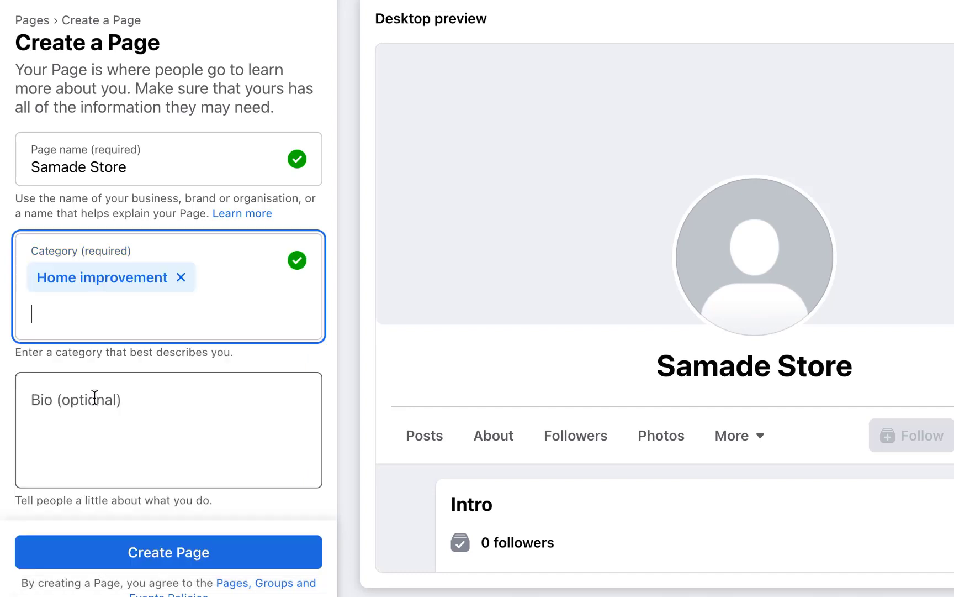
Step: Search 'beauty' as an extra category, then erase the search
left_click(1, 241)
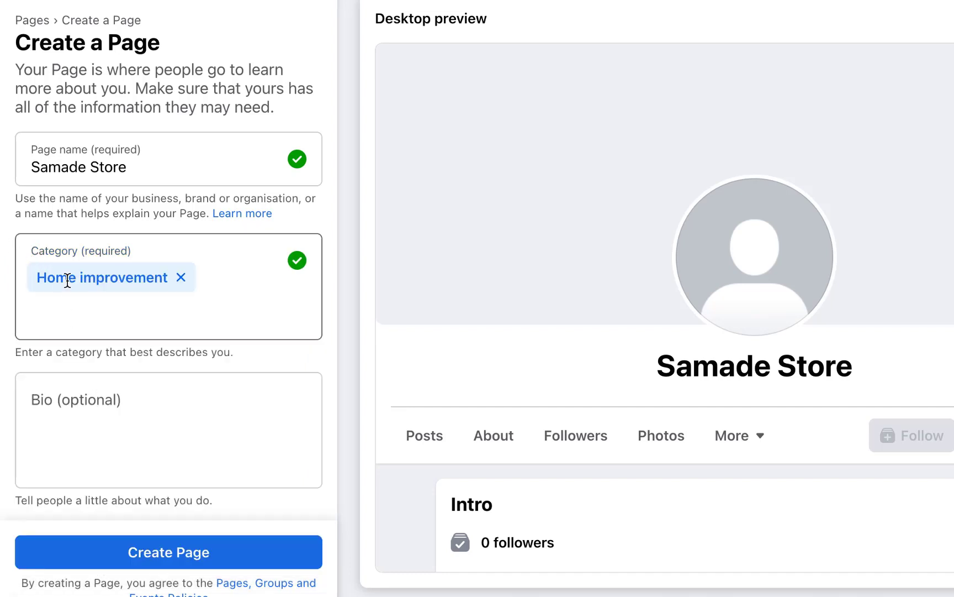
left_click(85, 313)
type("beauty")
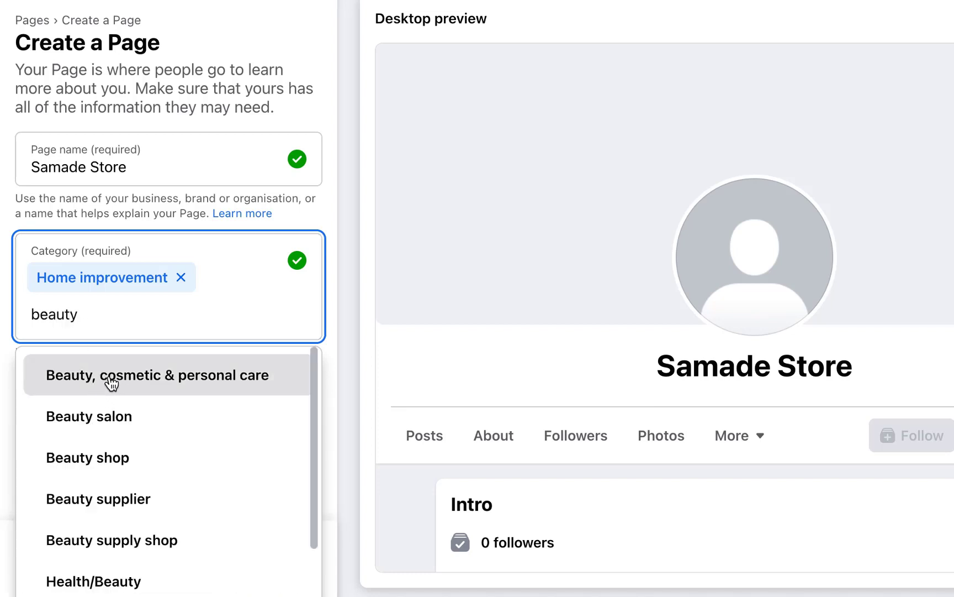
key("BackSpace")
key("BackSpace")
key("BackSpace")
key("BackSpace")
key("BackSpace")
key("BackSpace")
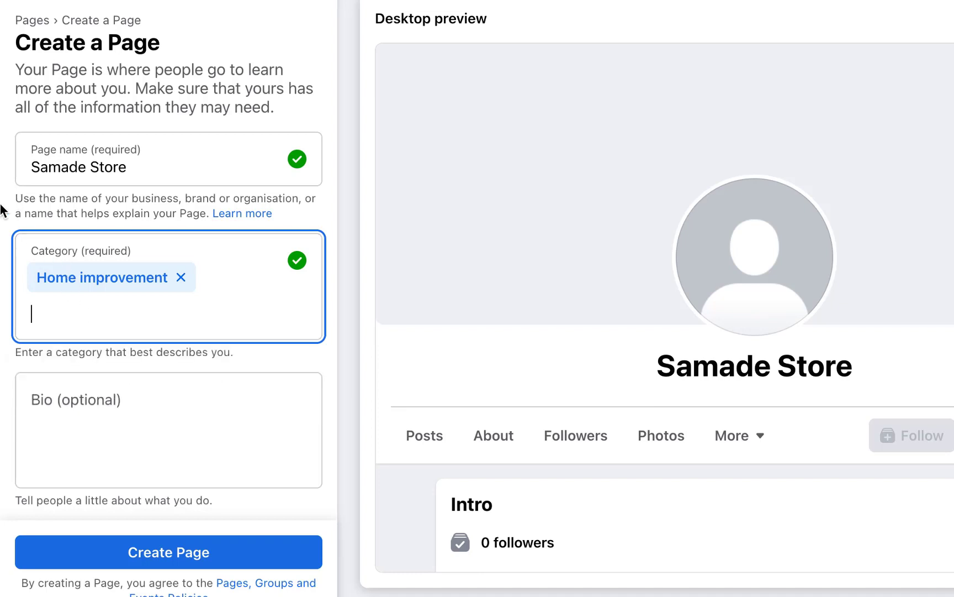
Step: Write the bio 'We sell Quality Home improvement product that will make your life easier and we deliver swiftly.'
left_click(68, 424)
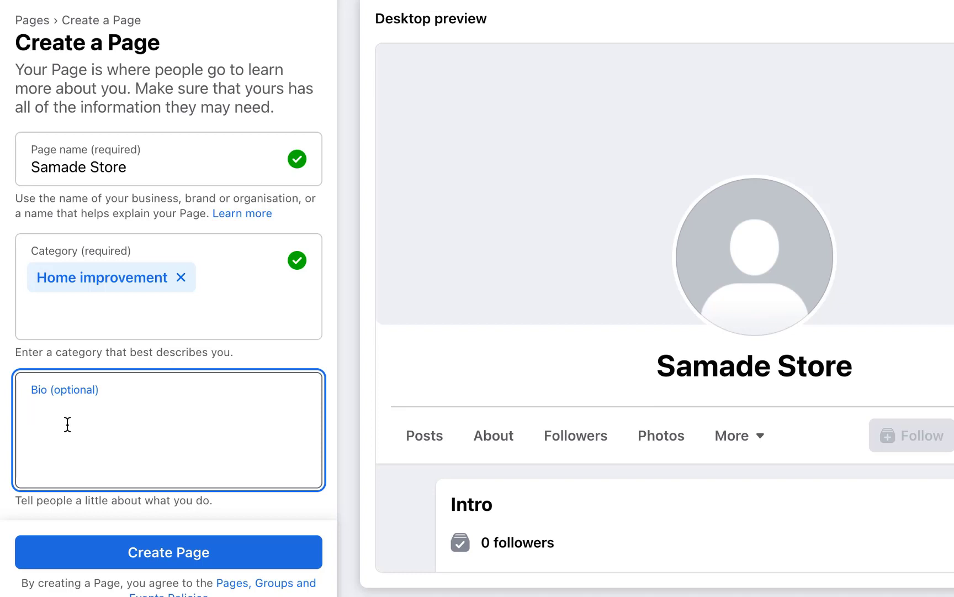
type("We ")
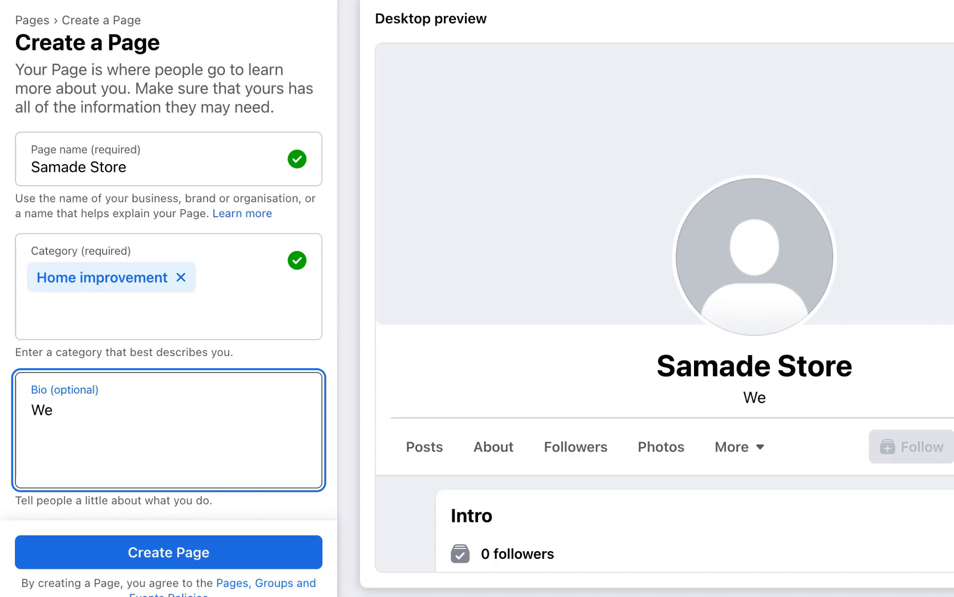
type("sell q")
key("BackSpace")
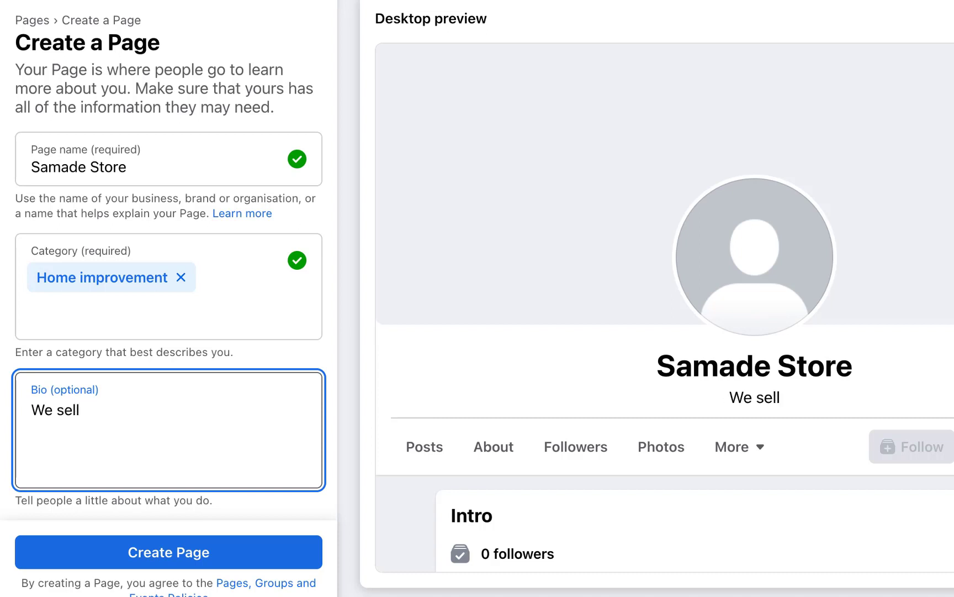
type("Quality ")
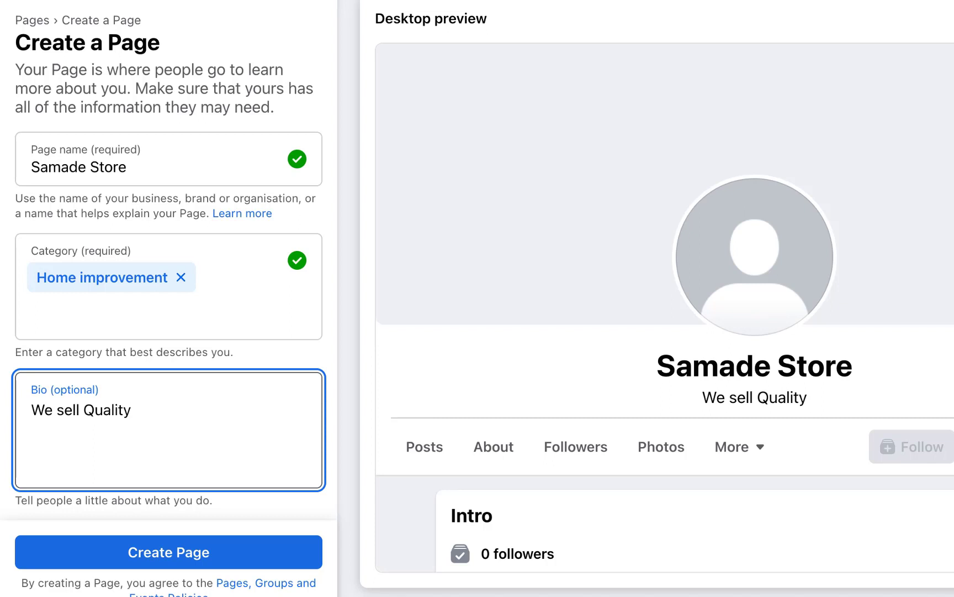
type("Home ")
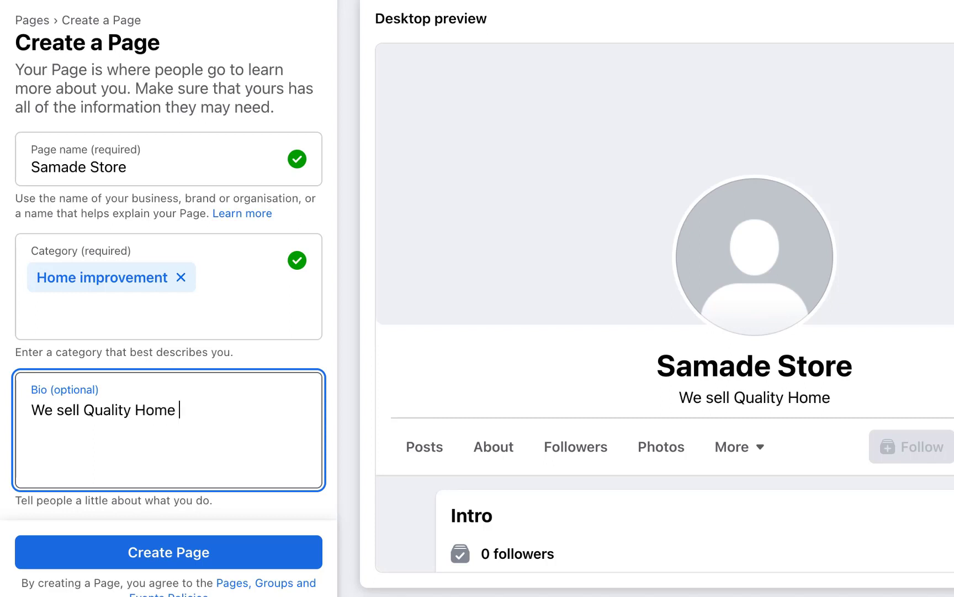
type("improvemen")
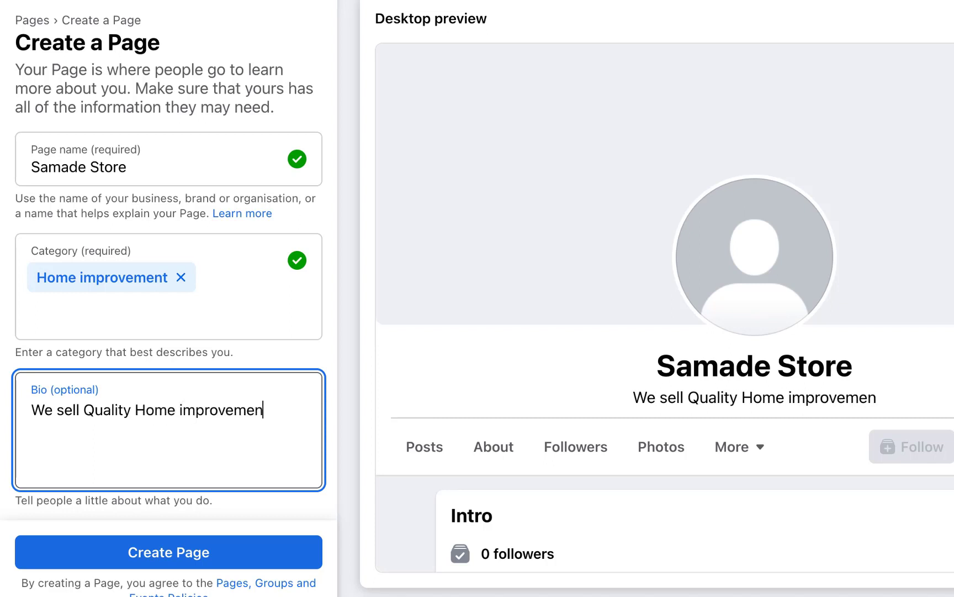
type("t produc")
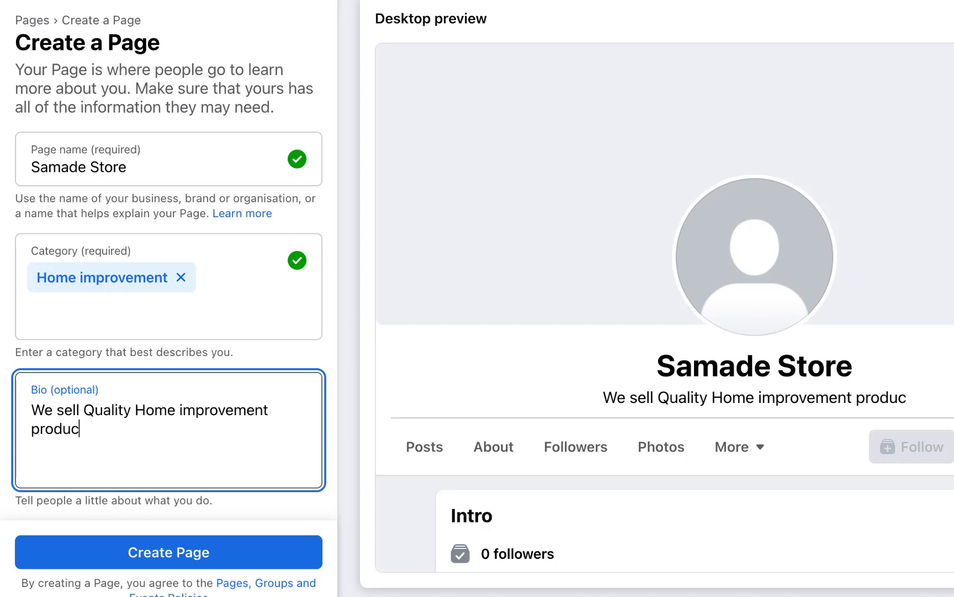
type("t that wi")
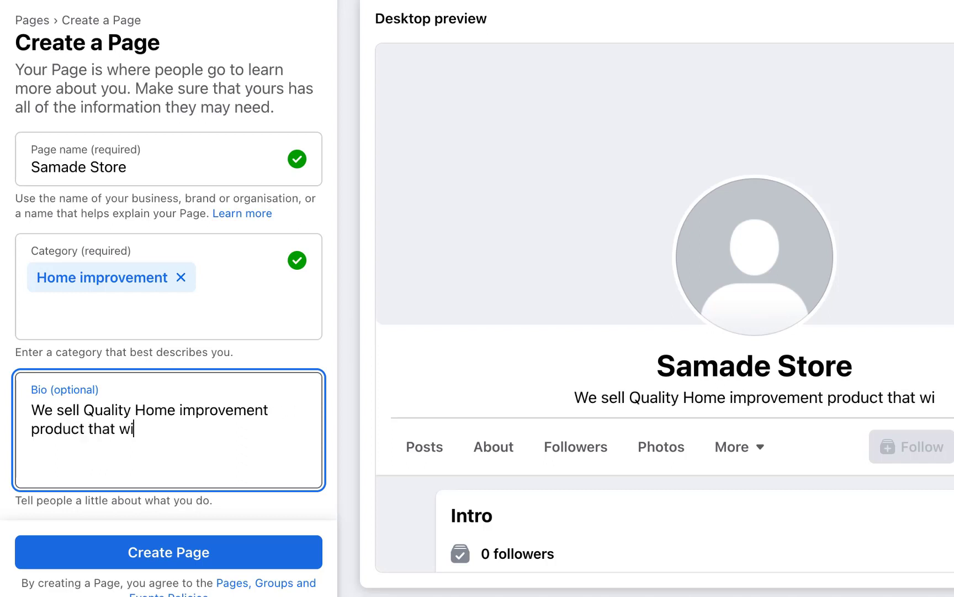
type("ll make yo")
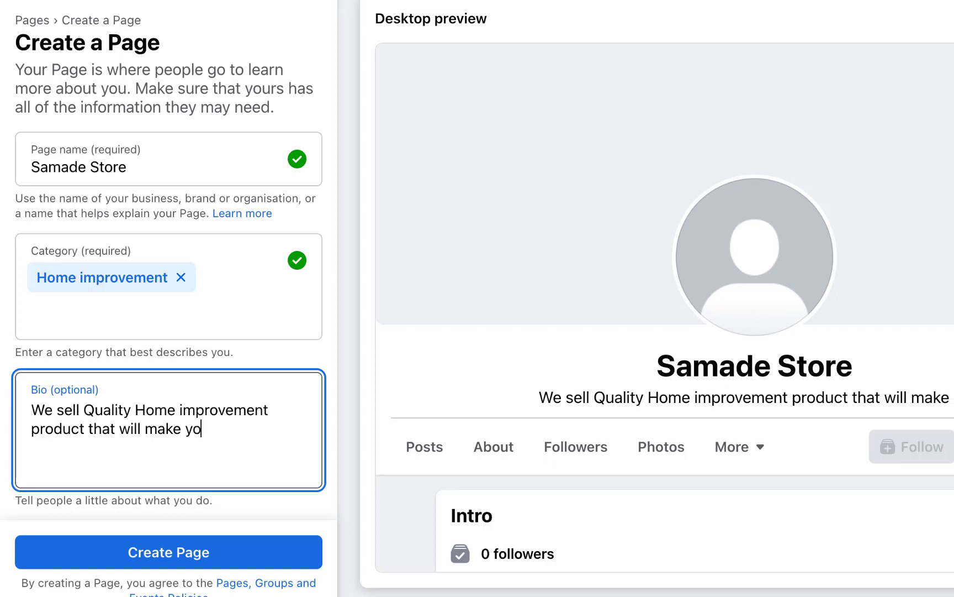
type("ur life easier")
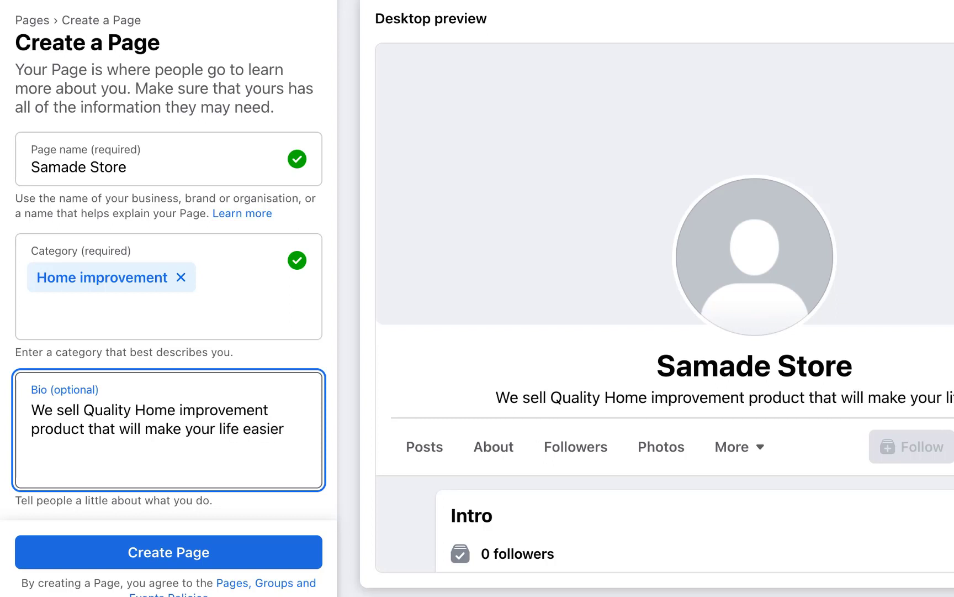
type(" a")
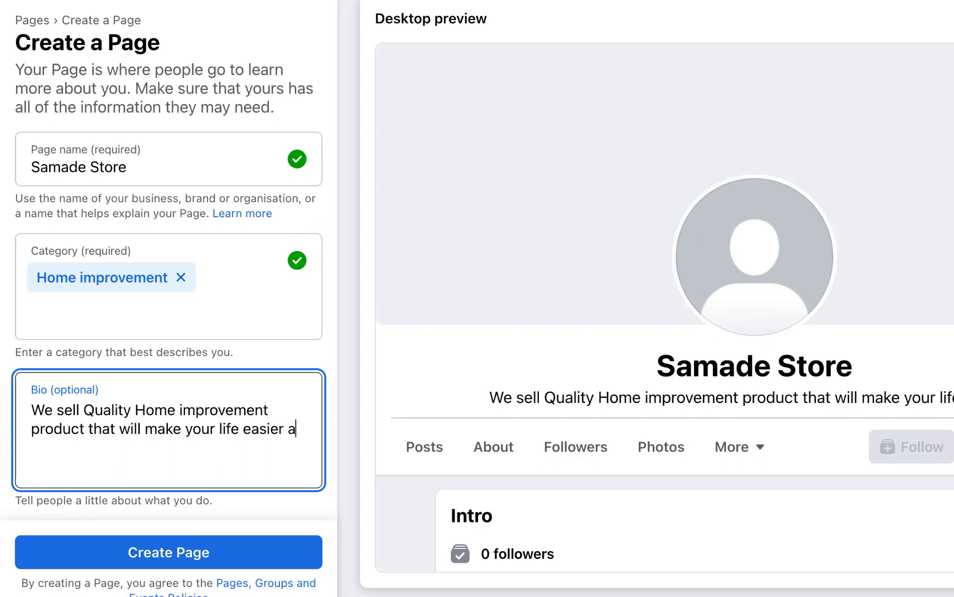
type("nd we deliver ")
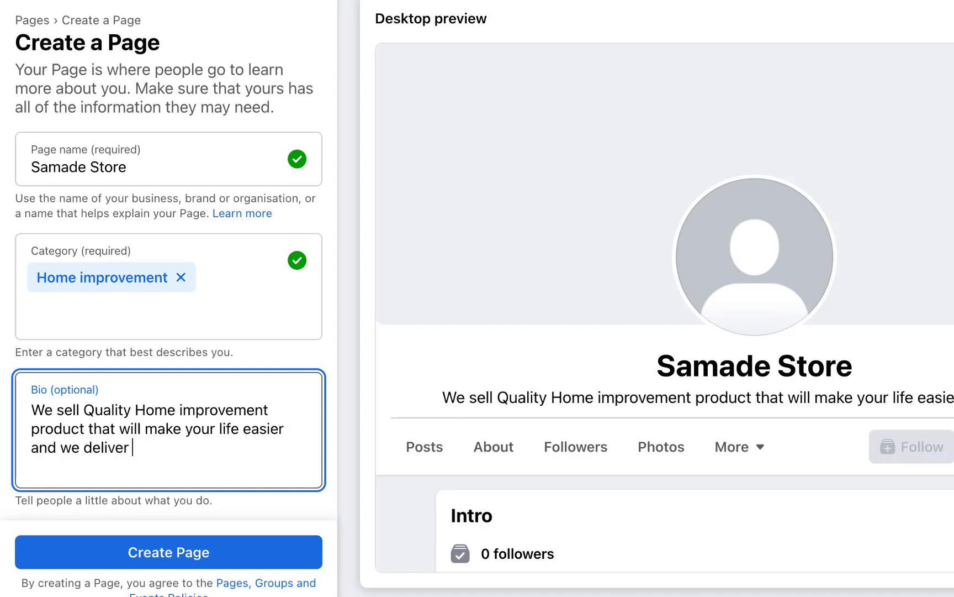
type("swiftly")
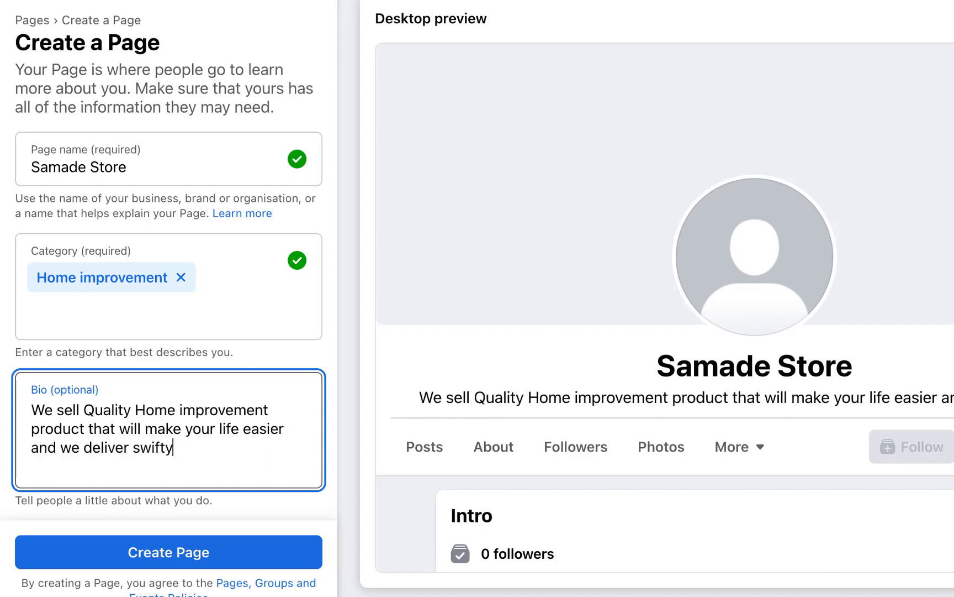
key("BackSpace")
type("ly to yo")
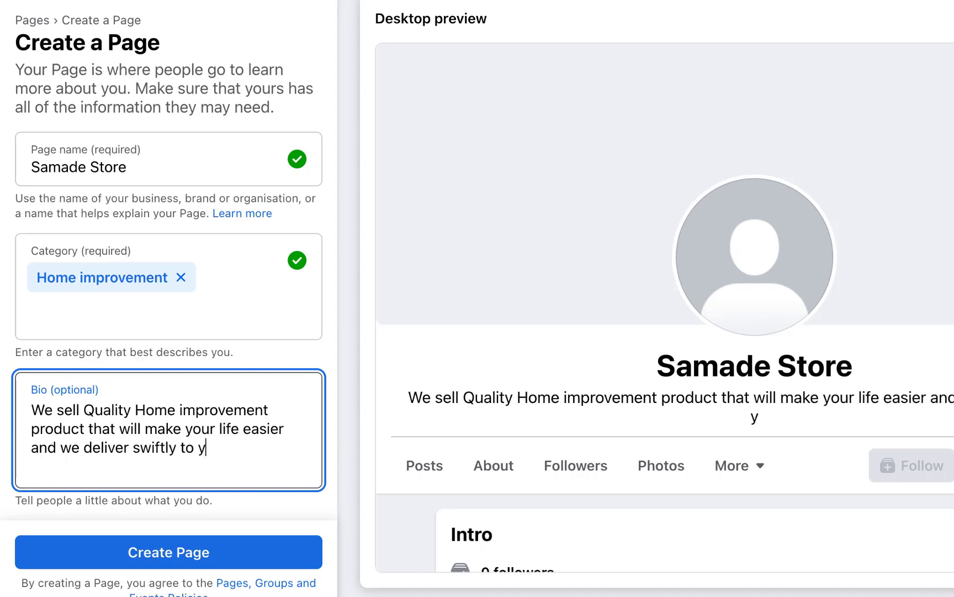
key("BackSpace")
key("BackSpace")
key("BackSpace")
key("BackSpace")
key("BackSpace")
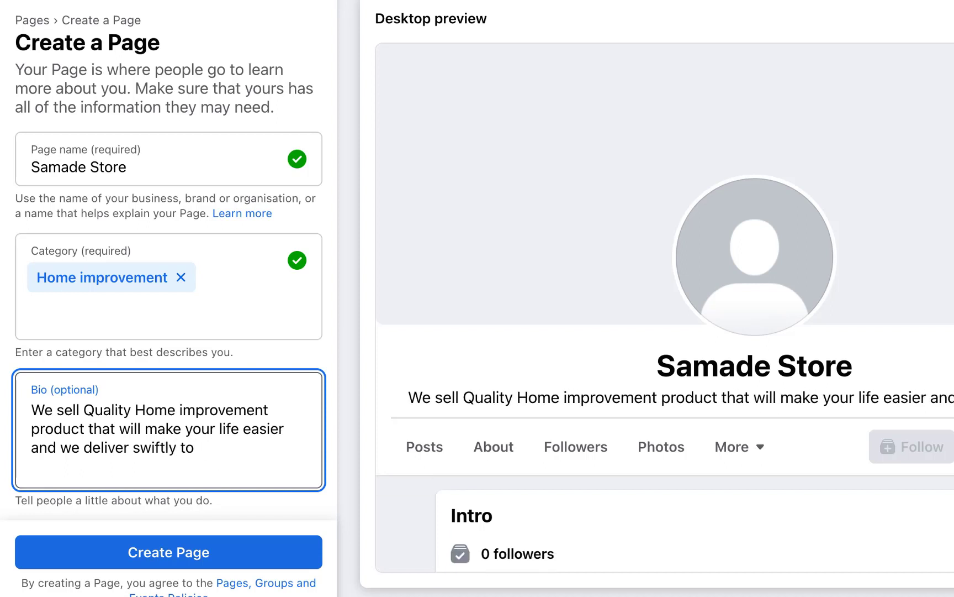
type(".")
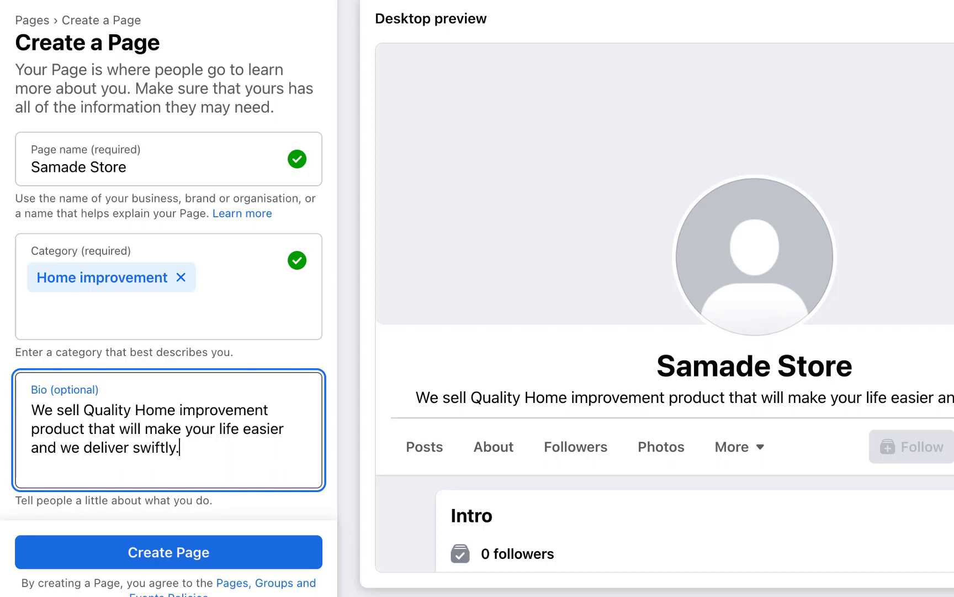
left_click(10, 378)
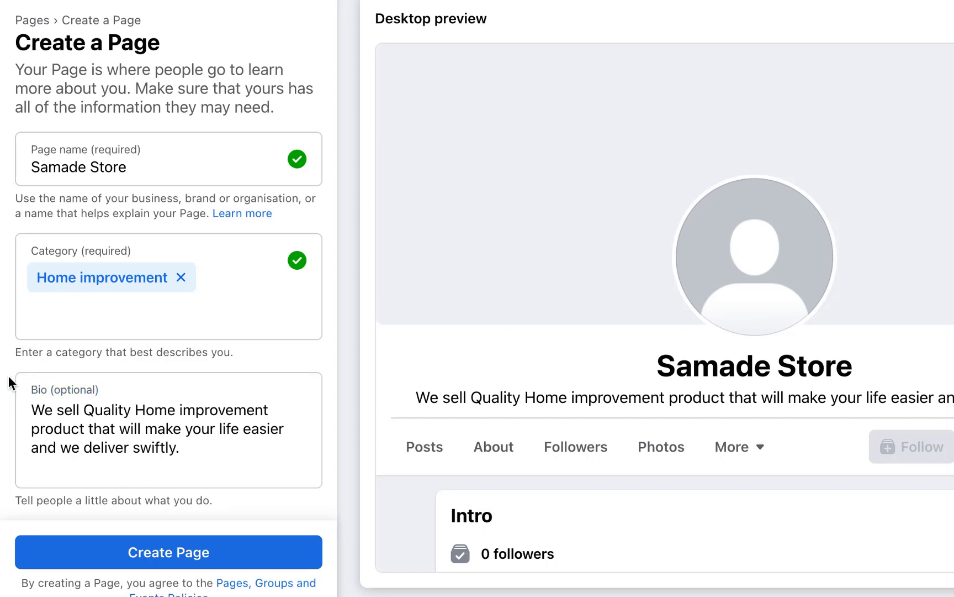
left_click(87, 546)
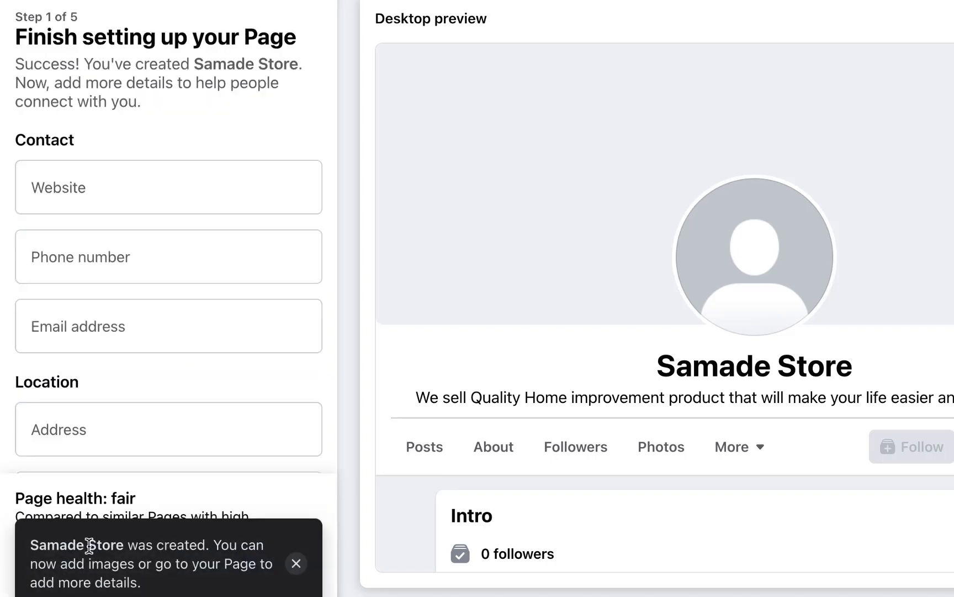
left_click(296, 563)
left_click(195, 196)
type("h")
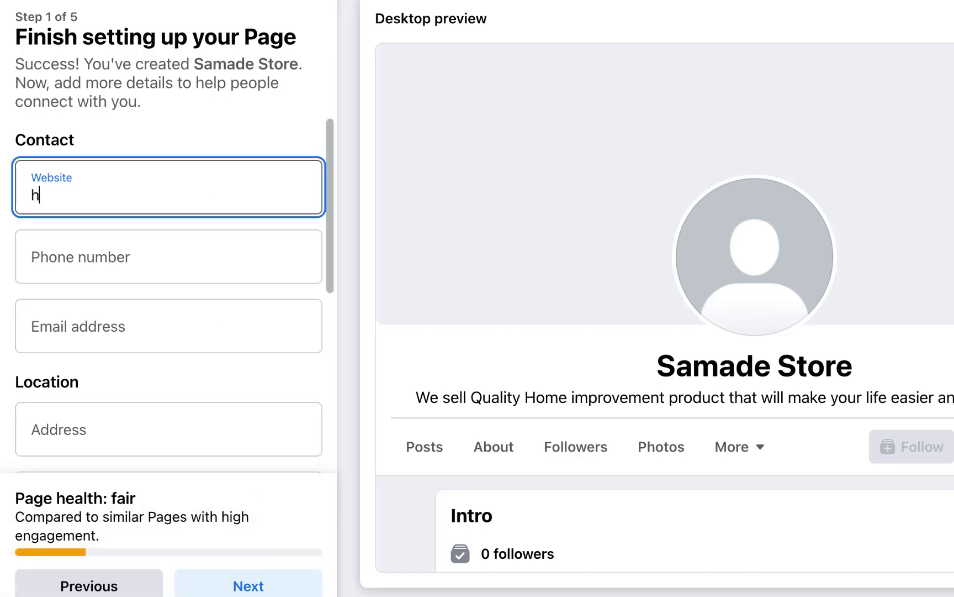
type("ttps://adelekesamue")
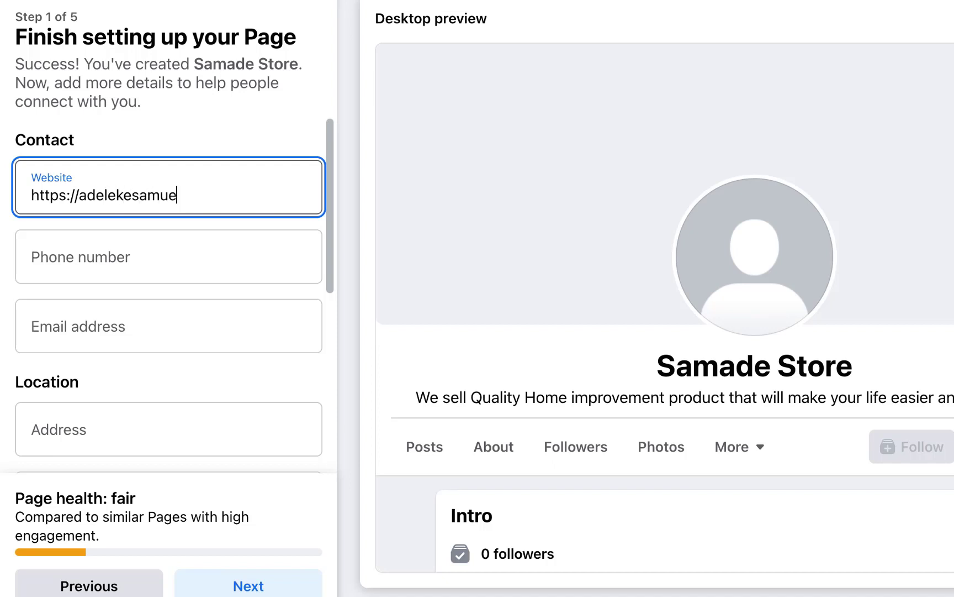
type("l.com")
left_click(3, 226)
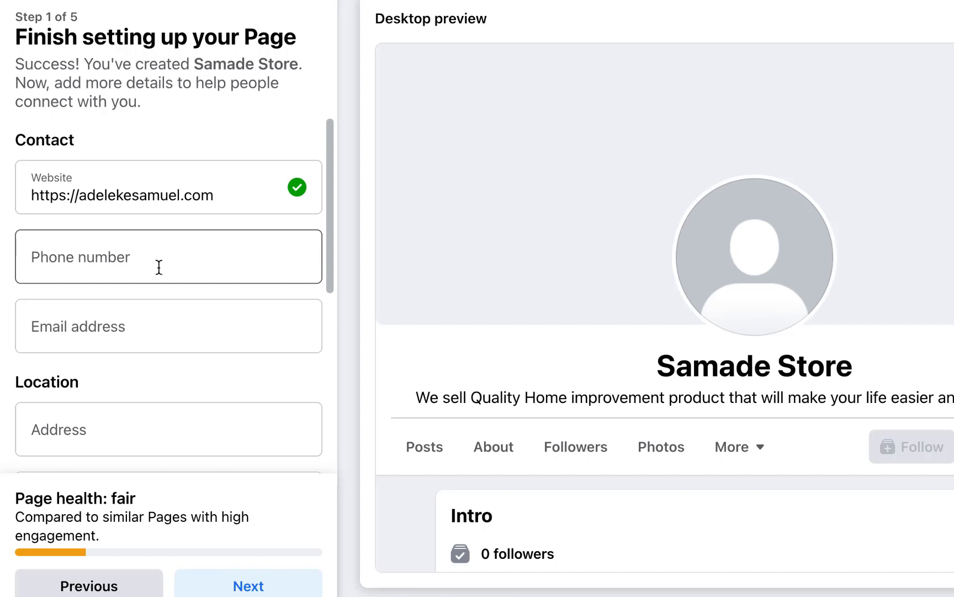
left_click_drag(331, 194, 332, 404)
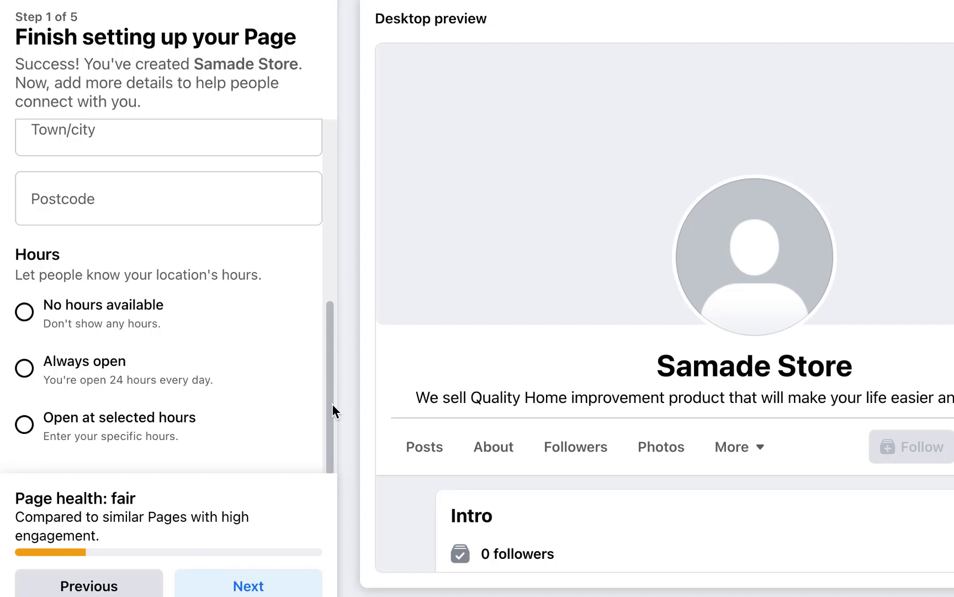
Step: Set the Page's hours to Always open and advance to step 2
left_click(79, 430)
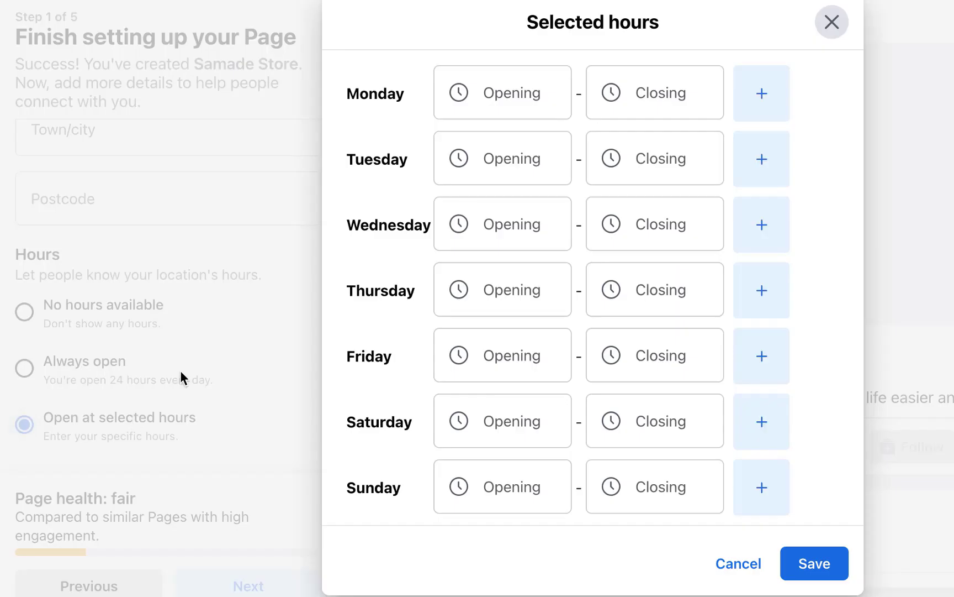
left_click(831, 22)
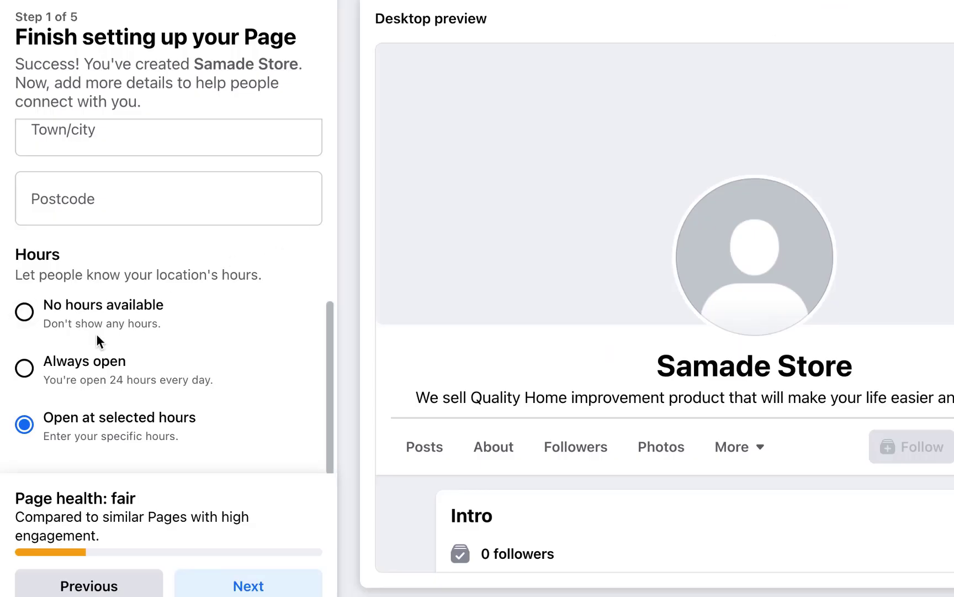
left_click(81, 374)
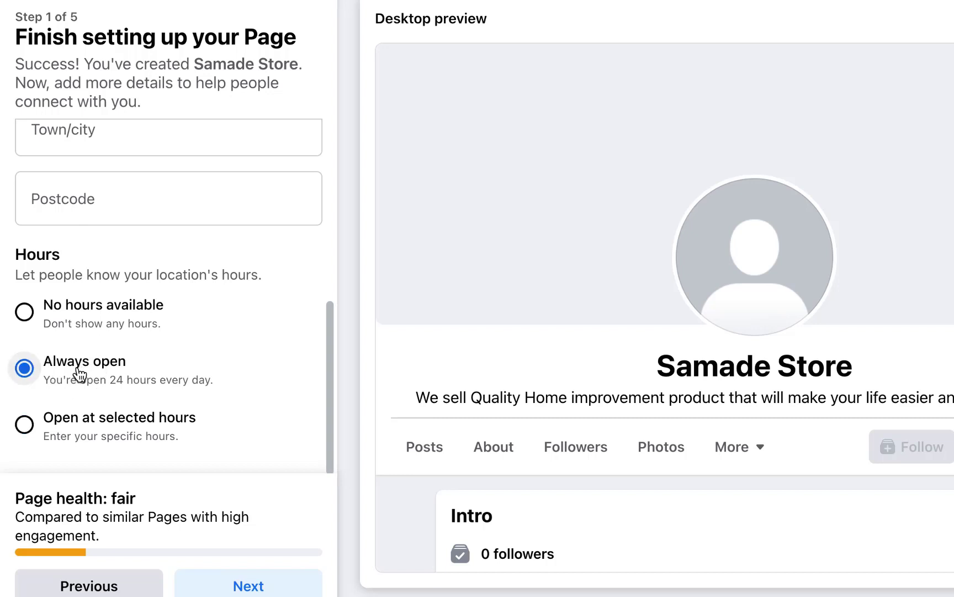
left_click(248, 586)
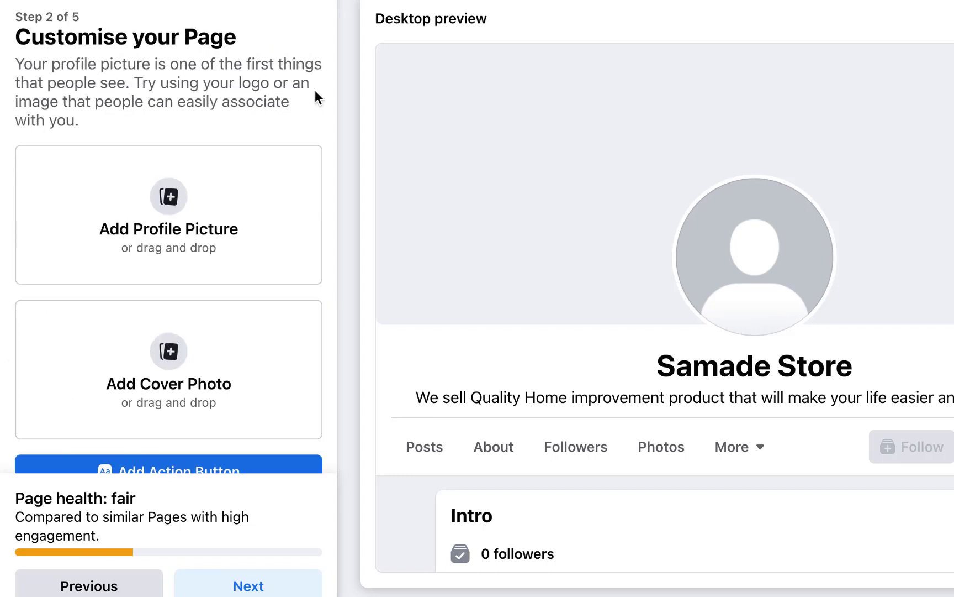
left_click(167, 224)
left_click(522, 135)
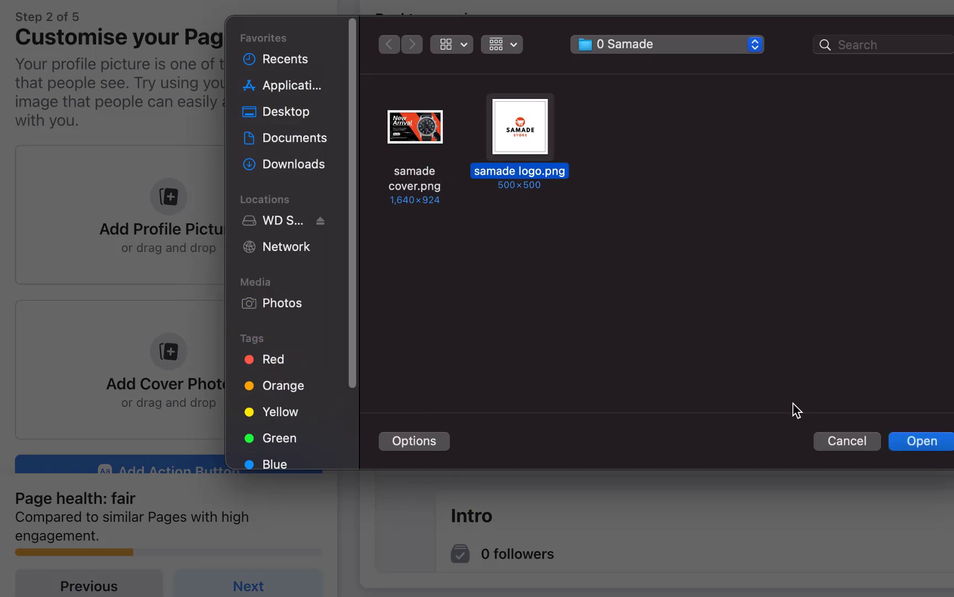
left_click(917, 441)
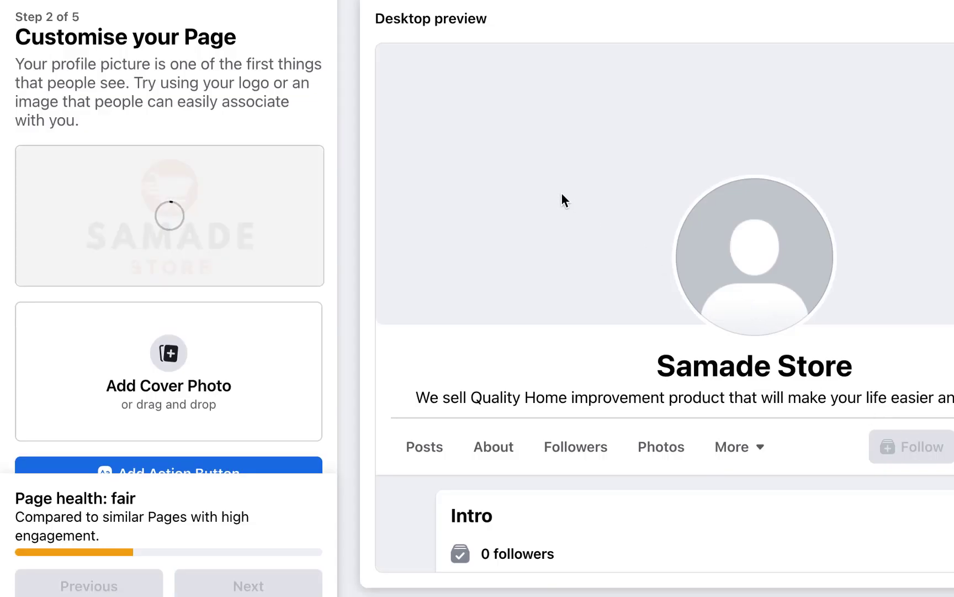
left_click(170, 350)
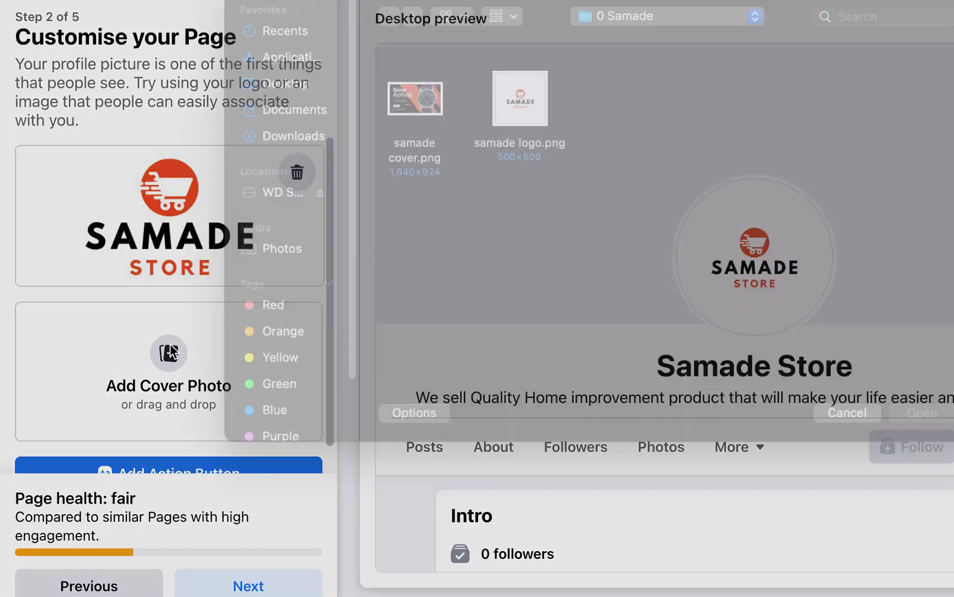
Step: Upload samade cover.png as the cover photo and reposition it in the frame
left_click(393, 152)
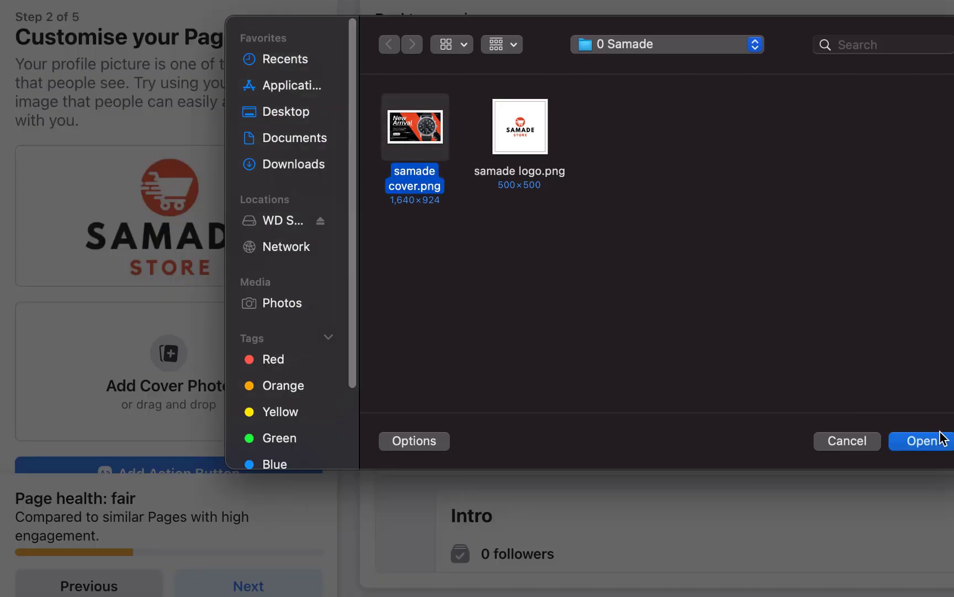
left_click(944, 447)
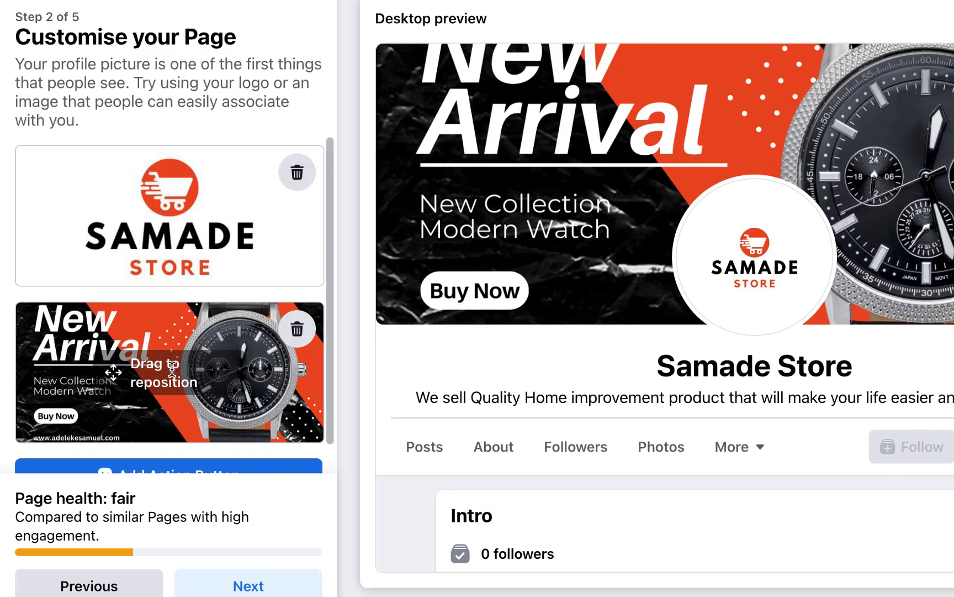
mouse_move(66, 367)
left_mouse_down()
mouse_move(64, 386)
mouse_move(63, 372)
left_mouse_up()
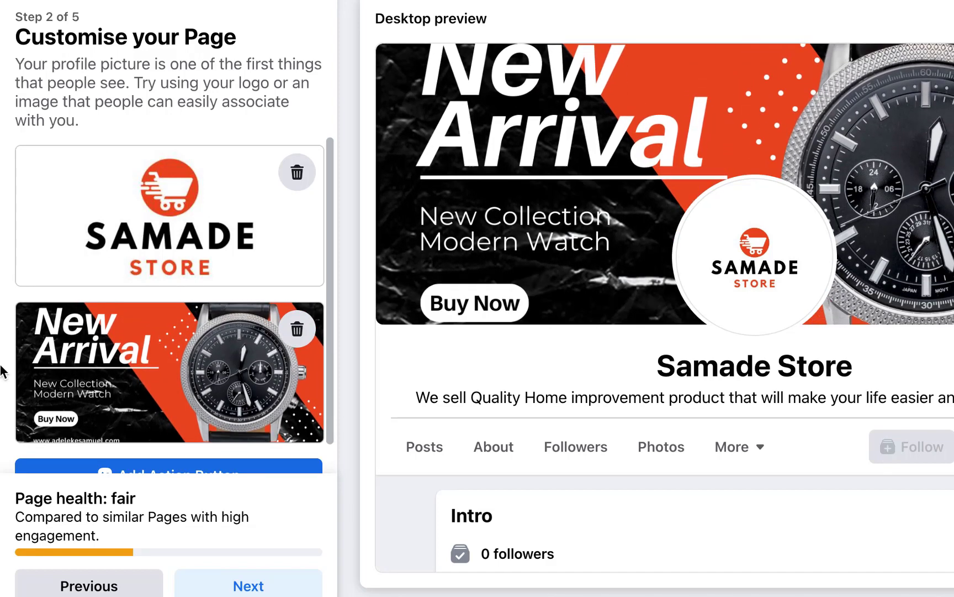
left_click_drag(331, 253, 328, 381)
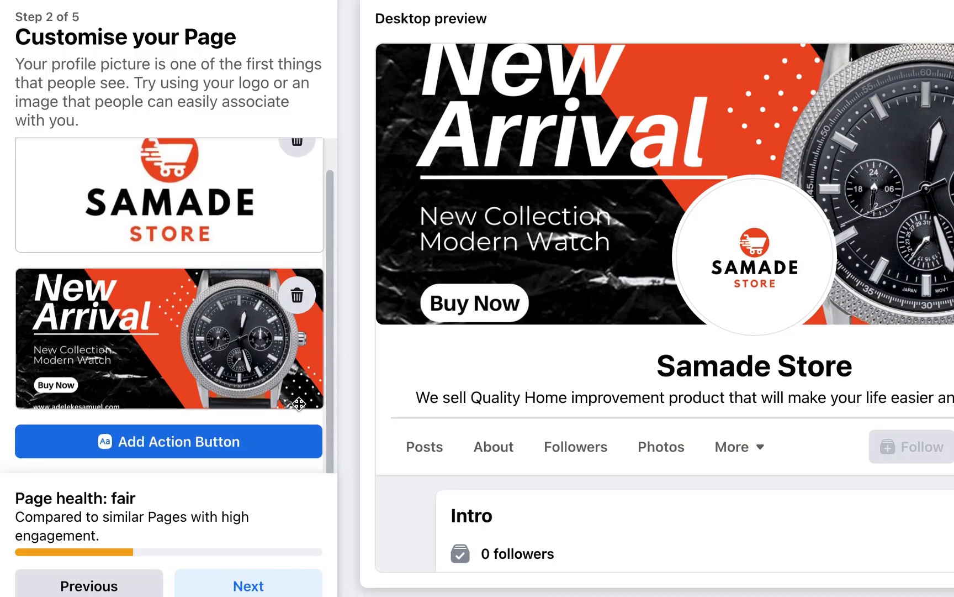
Step: Add and save a Send message action button on the Page
left_click(116, 450)
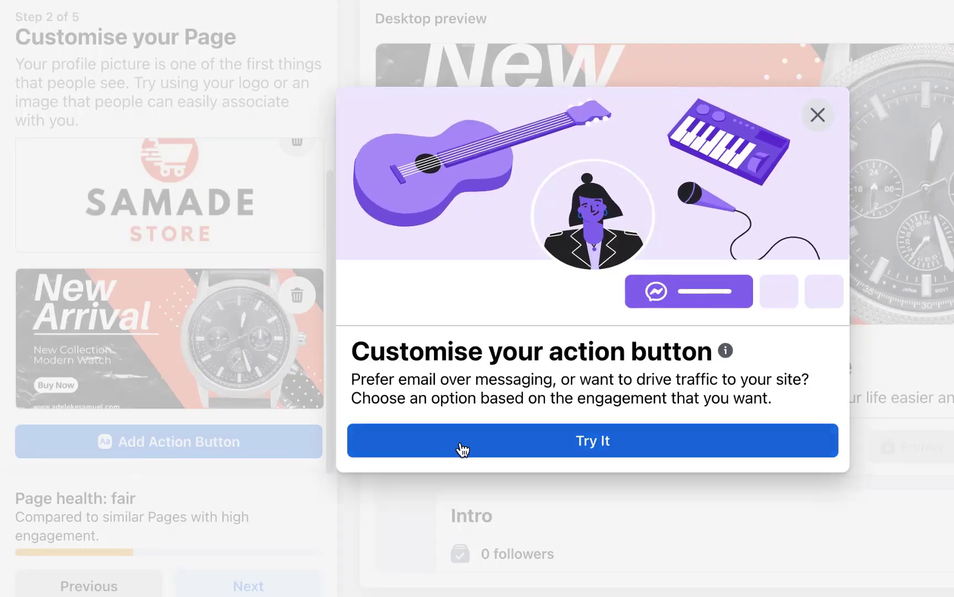
left_click(460, 448)
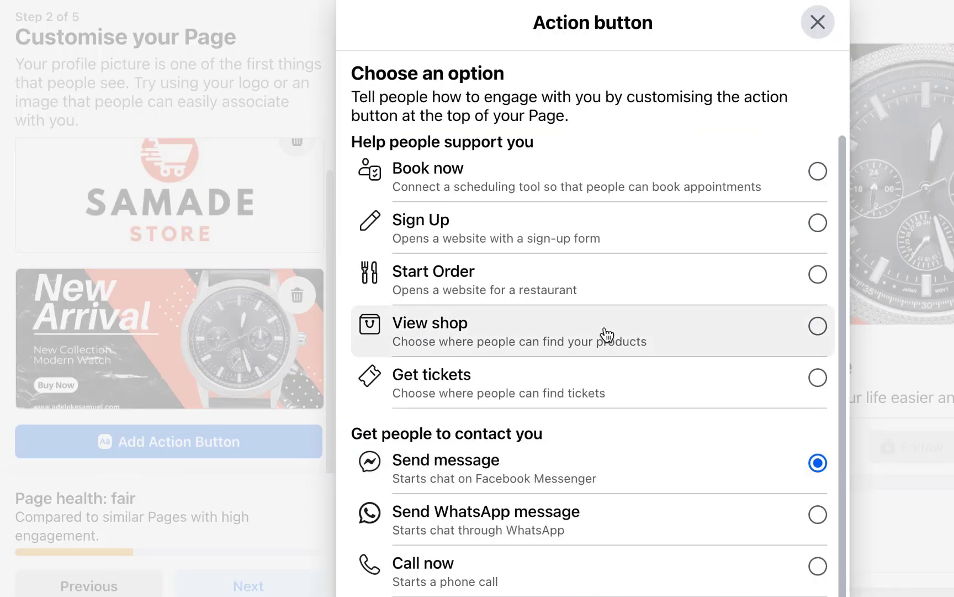
scroll(630, 249, "down", 5)
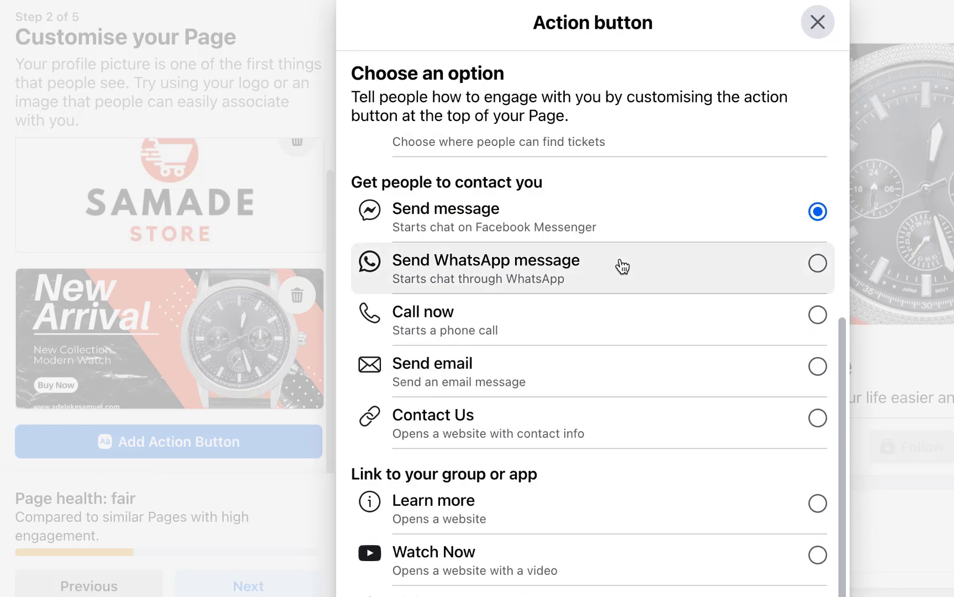
scroll(623, 270, "up", 1)
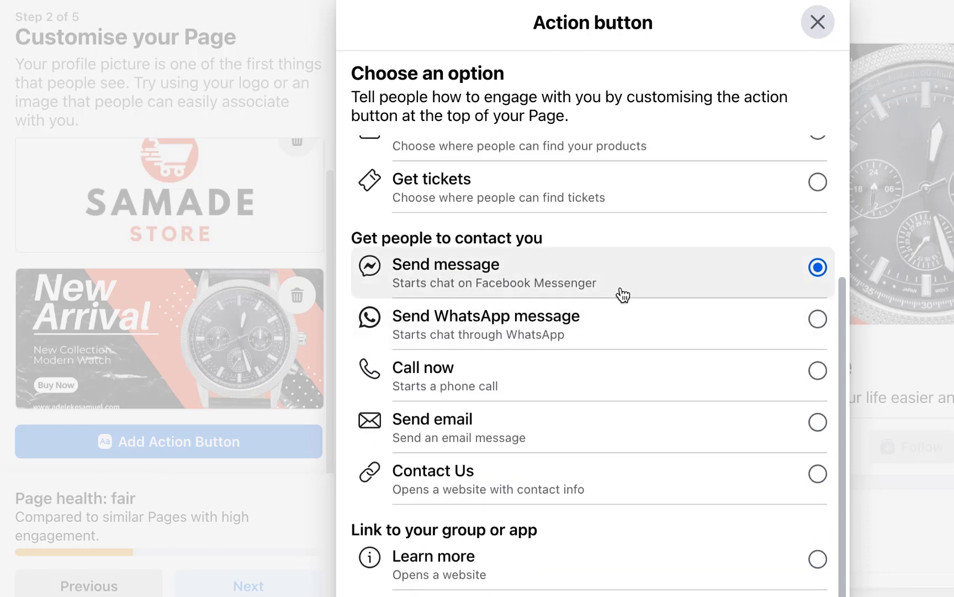
scroll(577, 331, "down", 2)
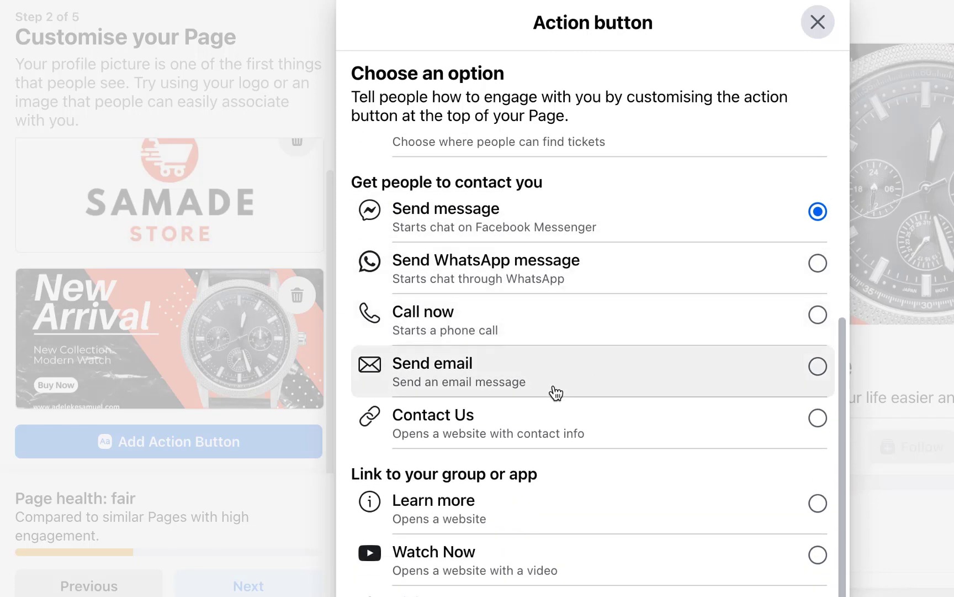
scroll(597, 514, "down", 5)
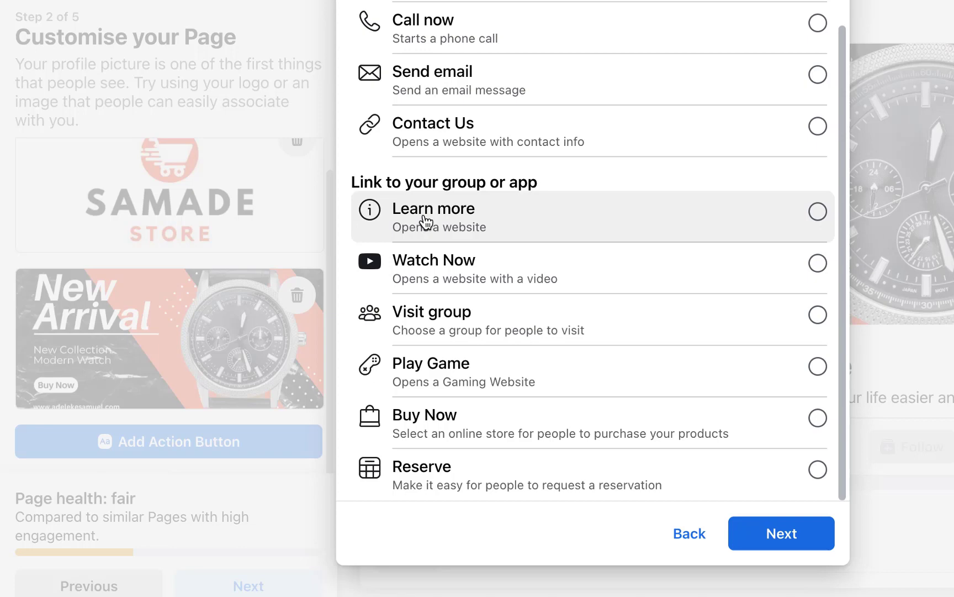
scroll(928, 398, "up", 5)
scroll(924, 393, "down", 2)
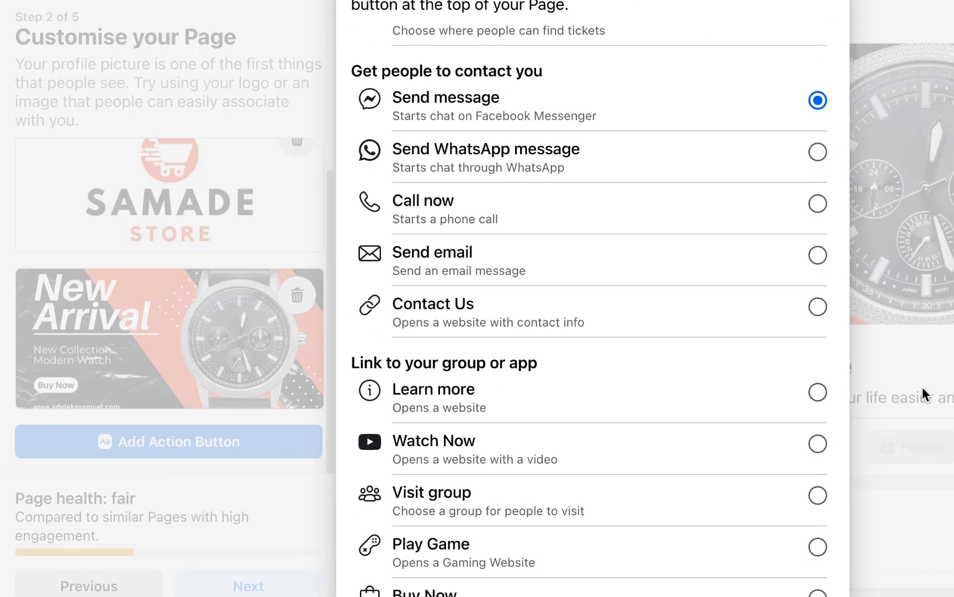
scroll(465, 129, "down", 5)
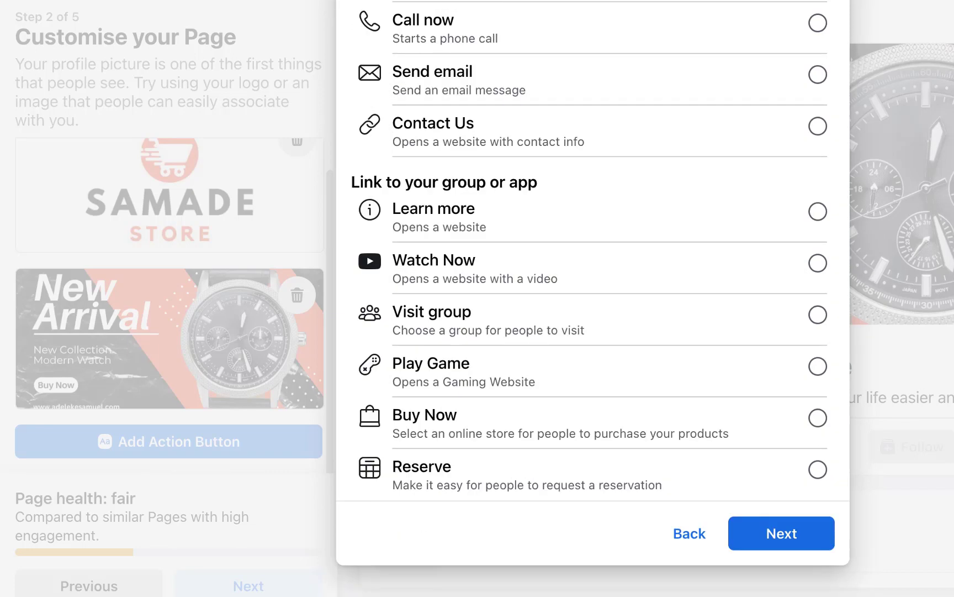
left_click(783, 522)
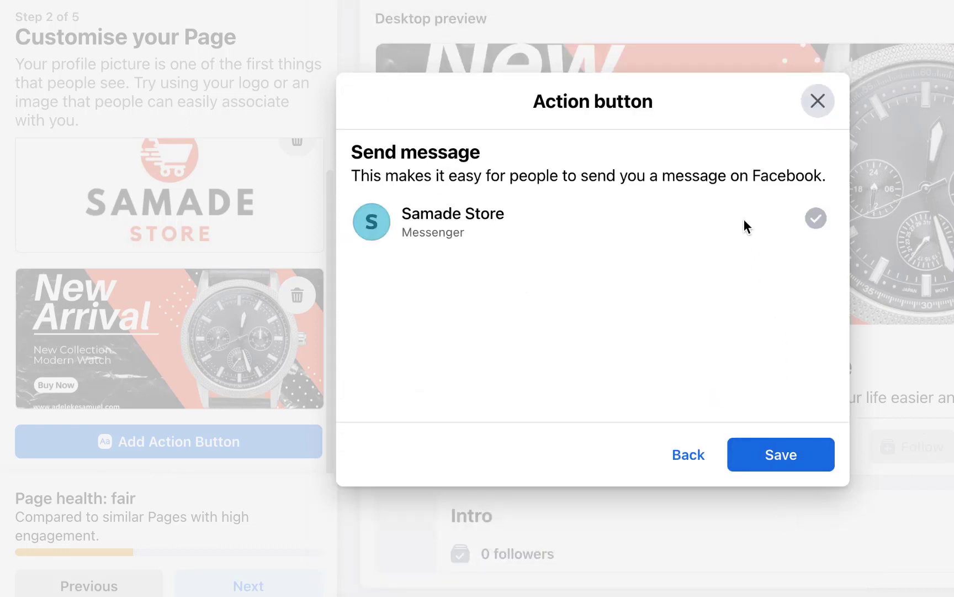
left_click(765, 444)
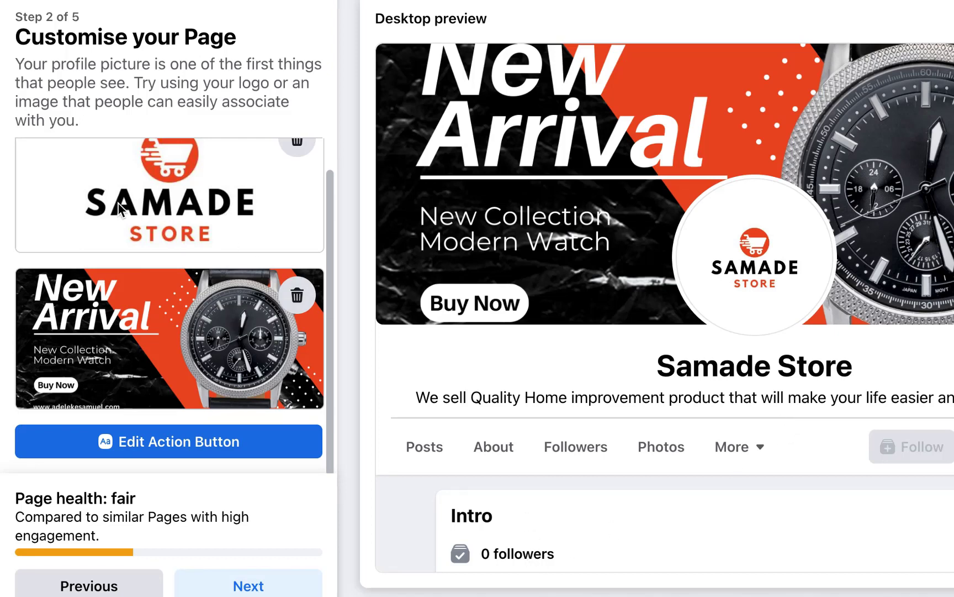
Step: Advance the setup to step 3, Connect WhatsApp to your Page
scroll(124, 212, "up", 1)
scroll(127, 213, "down", 1)
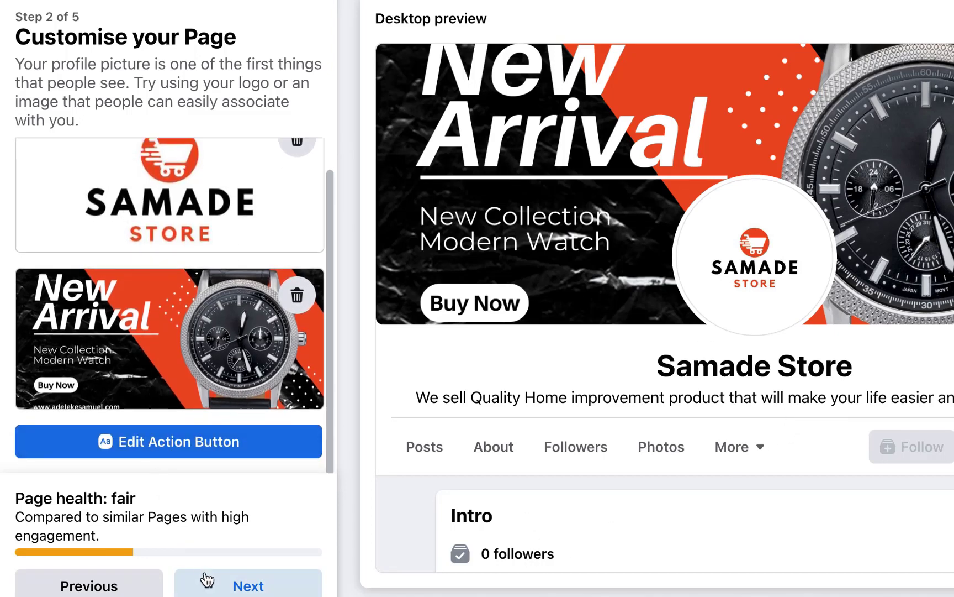
left_click(235, 590)
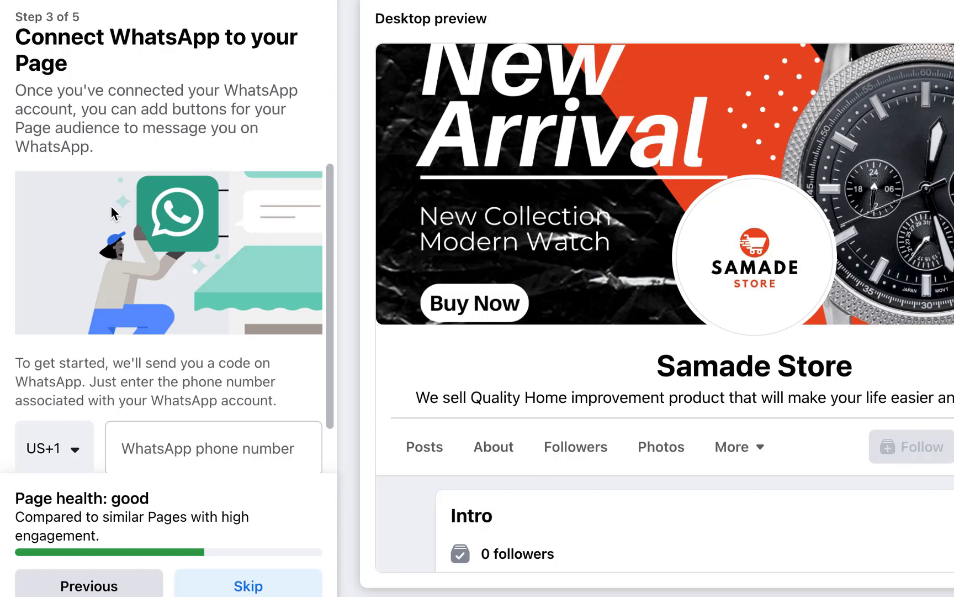
Step: Skip the WhatsApp and audience steps, then click Done to finish
scroll(111, 206, "down", 2)
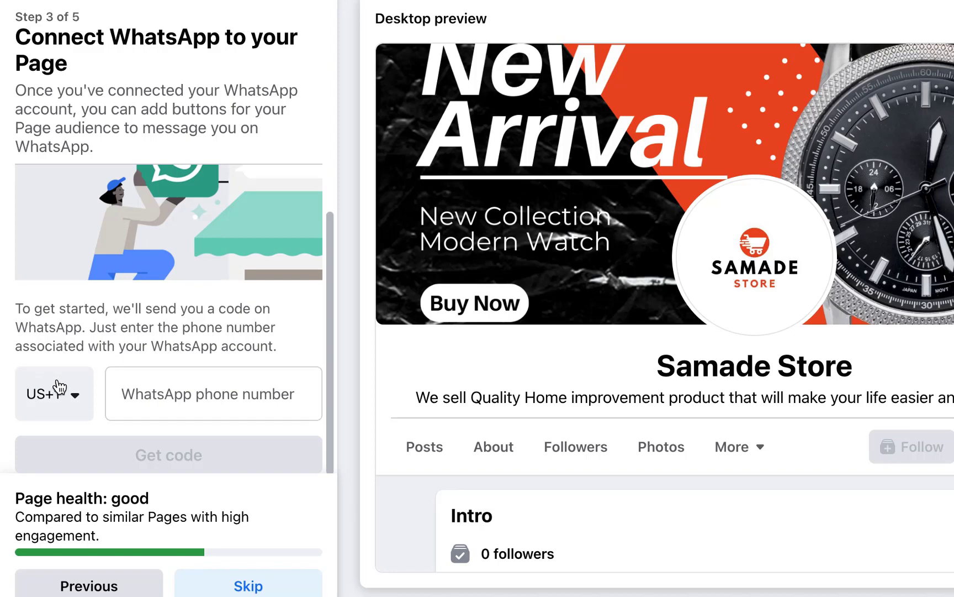
left_click(246, 584)
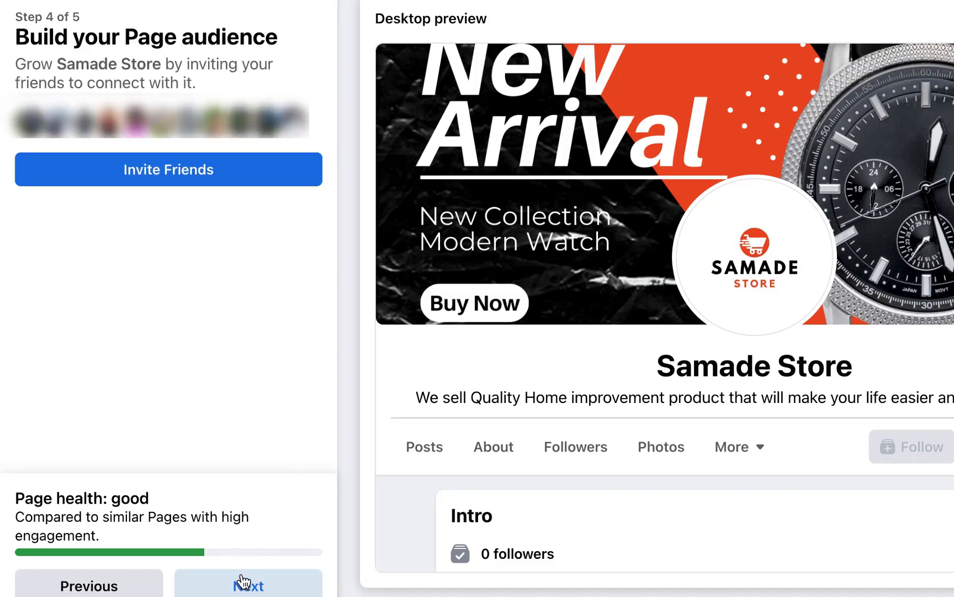
left_click(247, 587)
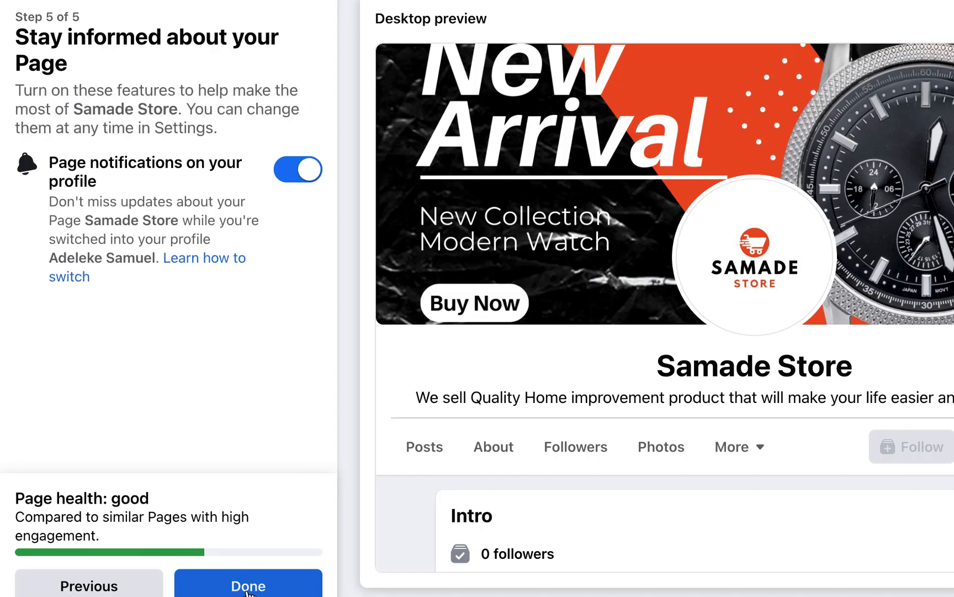
left_click(248, 590)
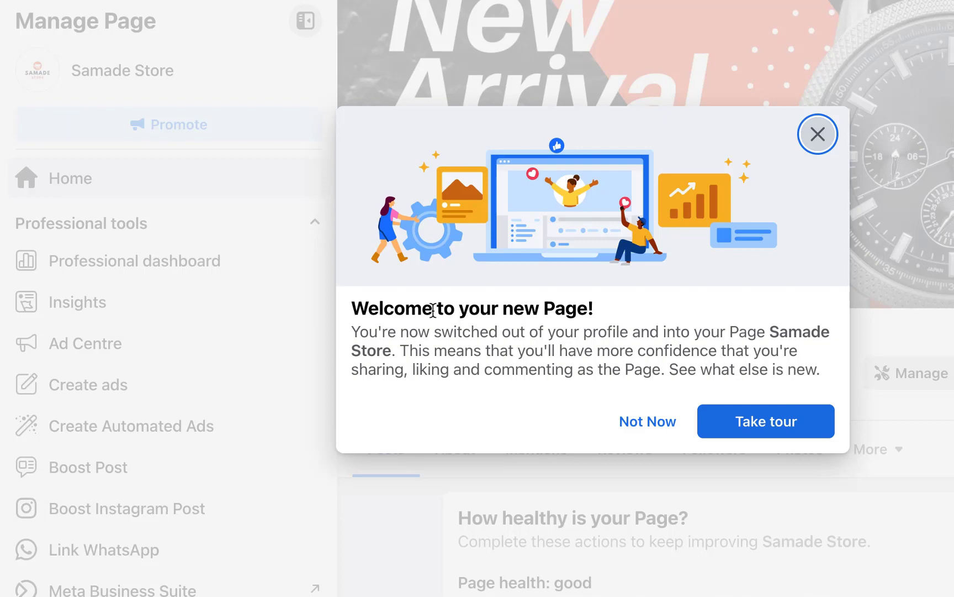
Step: Close the 'Welcome to your new Page!' dialog to reveal the finished Samade Store Page
left_click(818, 134)
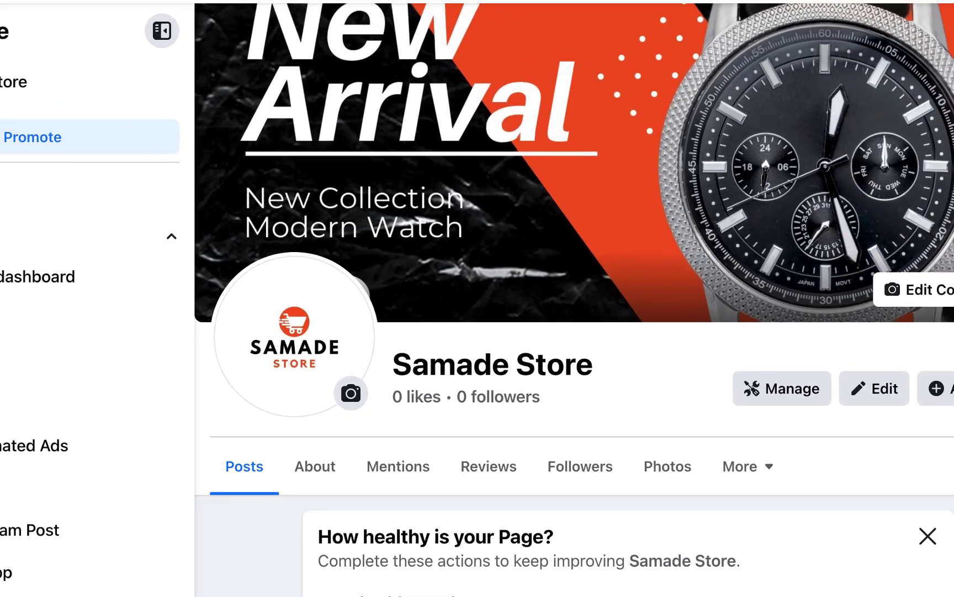
Step: Scroll down the Page, show the More dropdown of extra sections, then close it
scroll(608, 387, "down", 1)
scroll(930, 530, "down", 1)
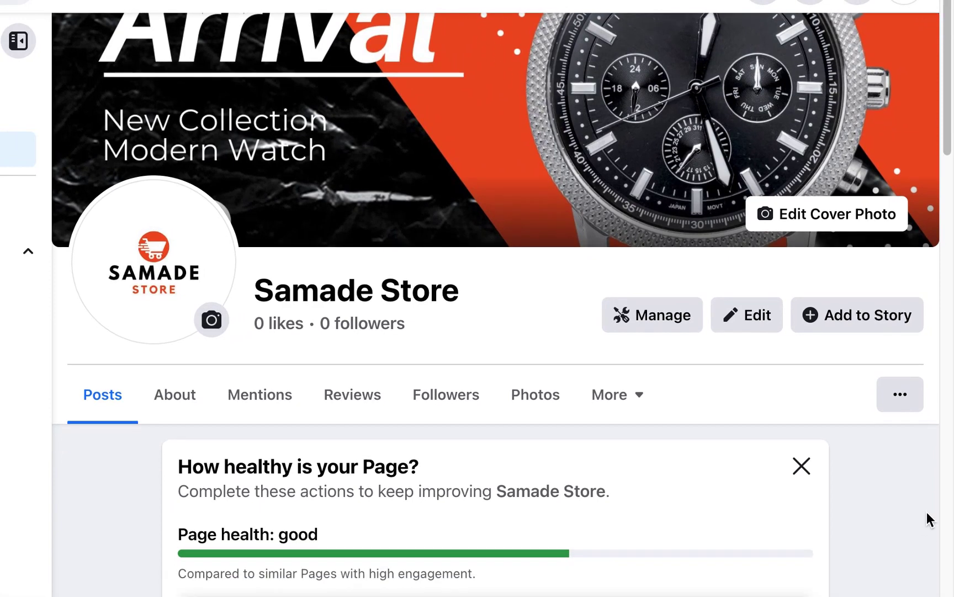
left_click(628, 401)
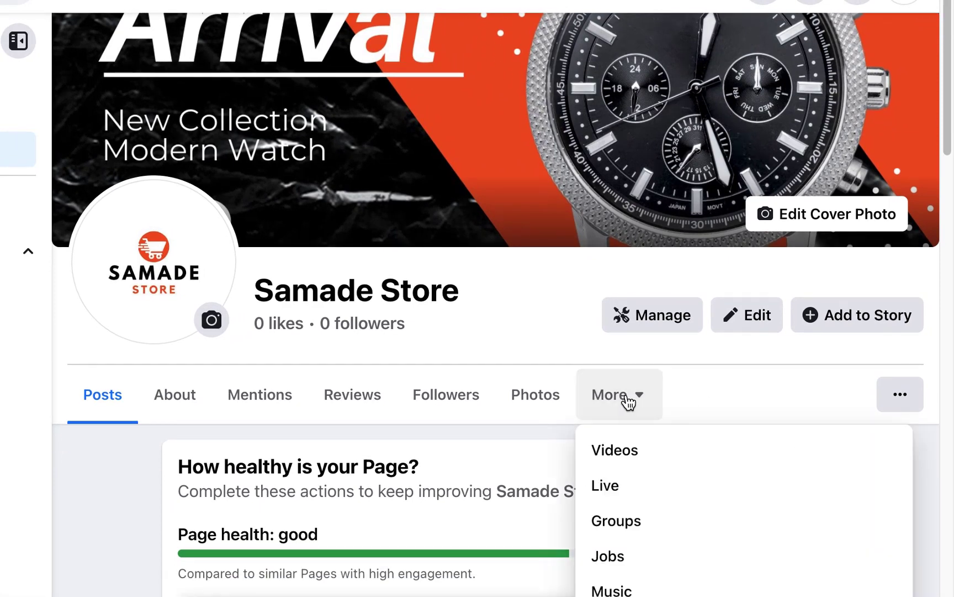
scroll(732, 516, "down", 3)
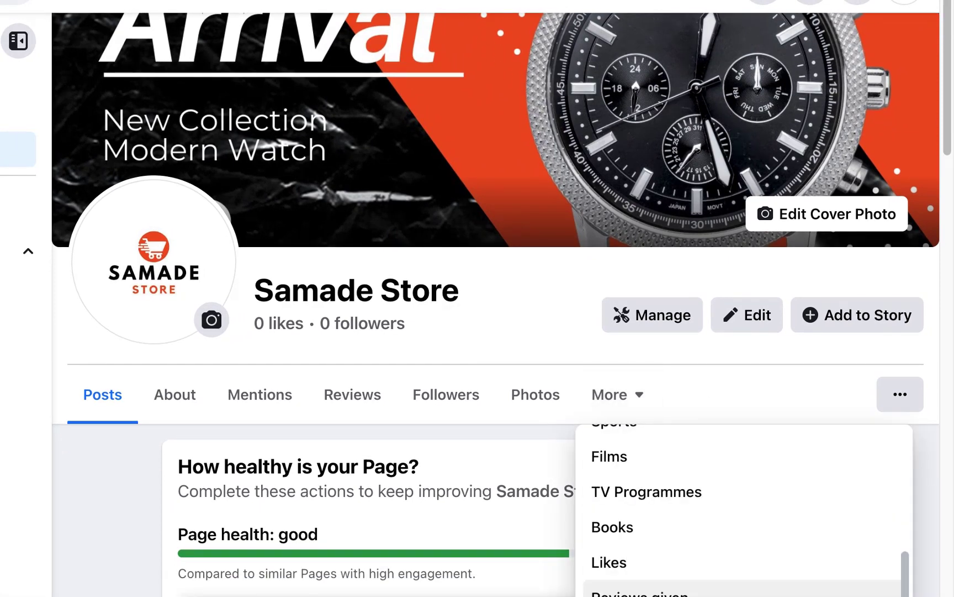
scroll(939, 544, "up", 2)
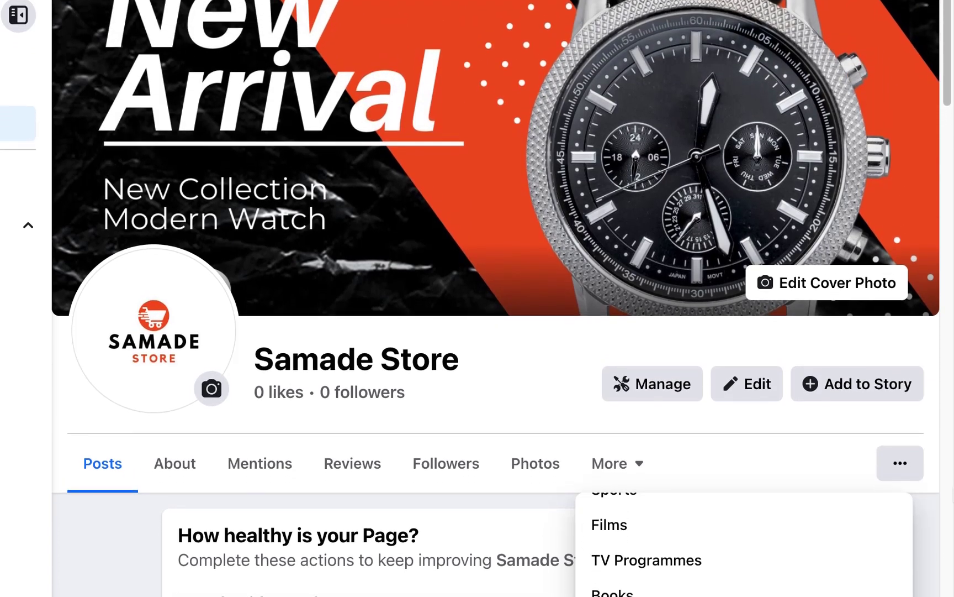
scroll(923, 376, "down", 5)
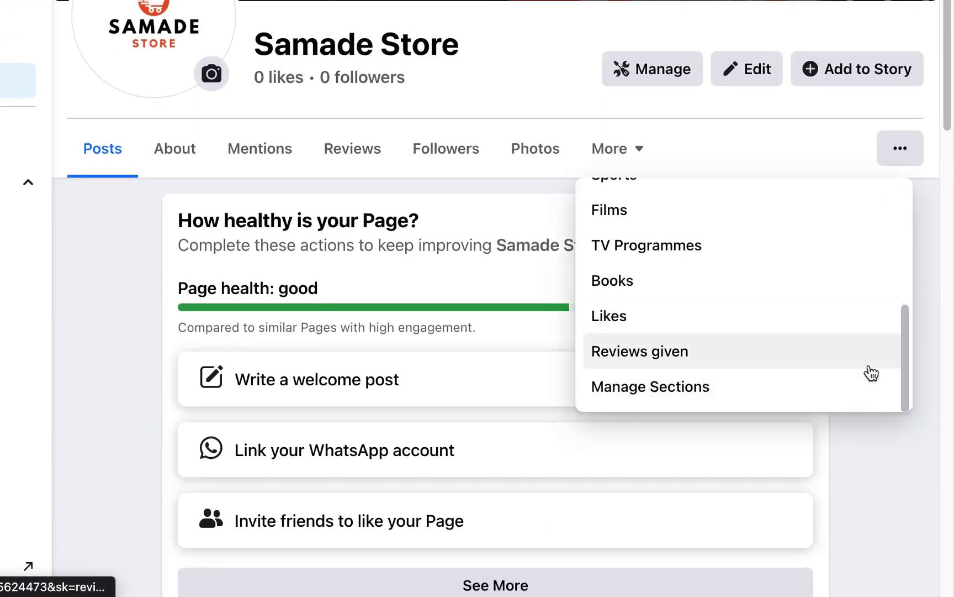
left_click(932, 302)
Step: Reopen the More dropdown and scroll its list down to Manage Sections
scroll(709, 381, "down", 10)
scroll(718, 370, "up", 2)
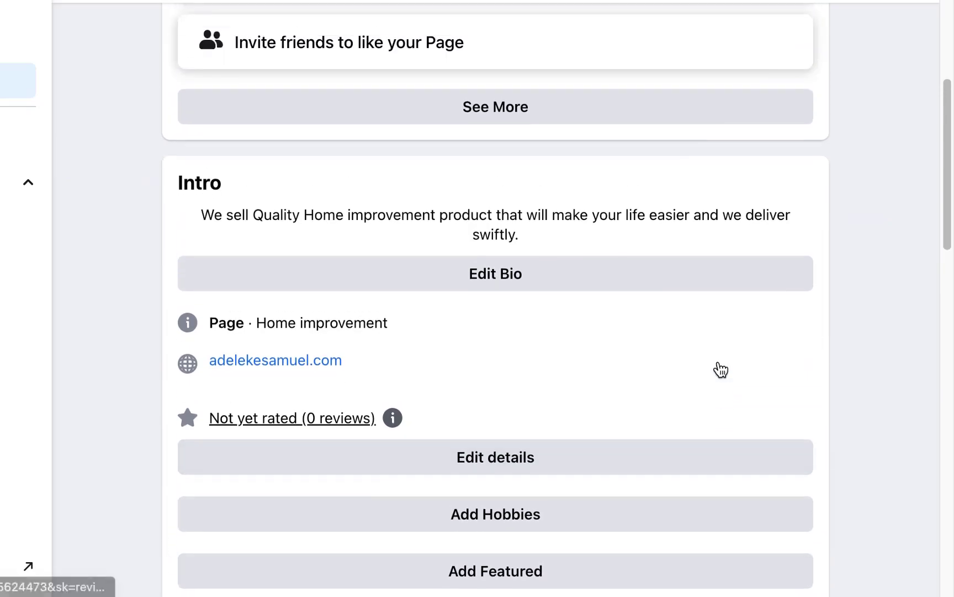
scroll(721, 373, "down", 15)
scroll(722, 377, "up", 20)
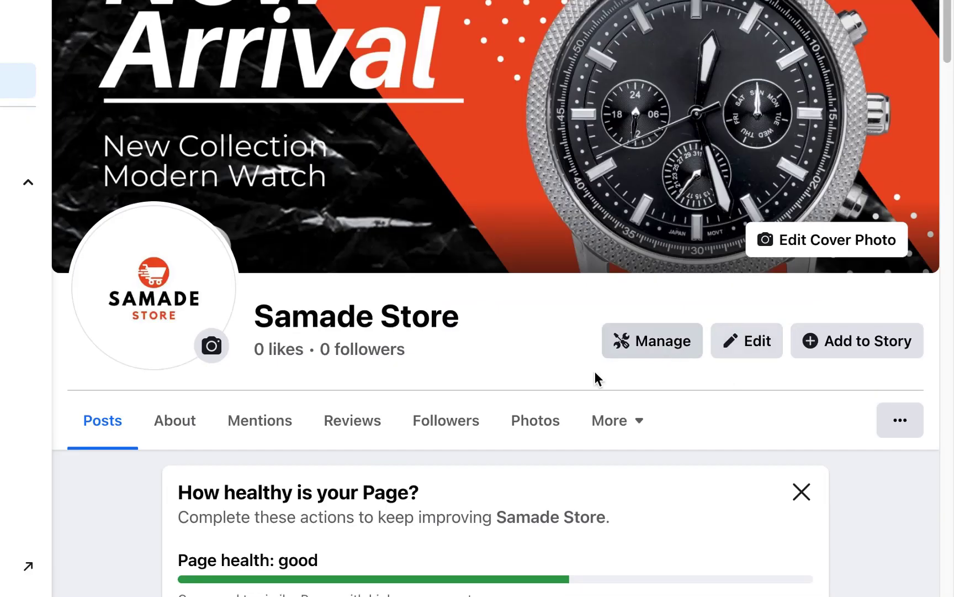
left_click(616, 424)
scroll(692, 173, "down", 2)
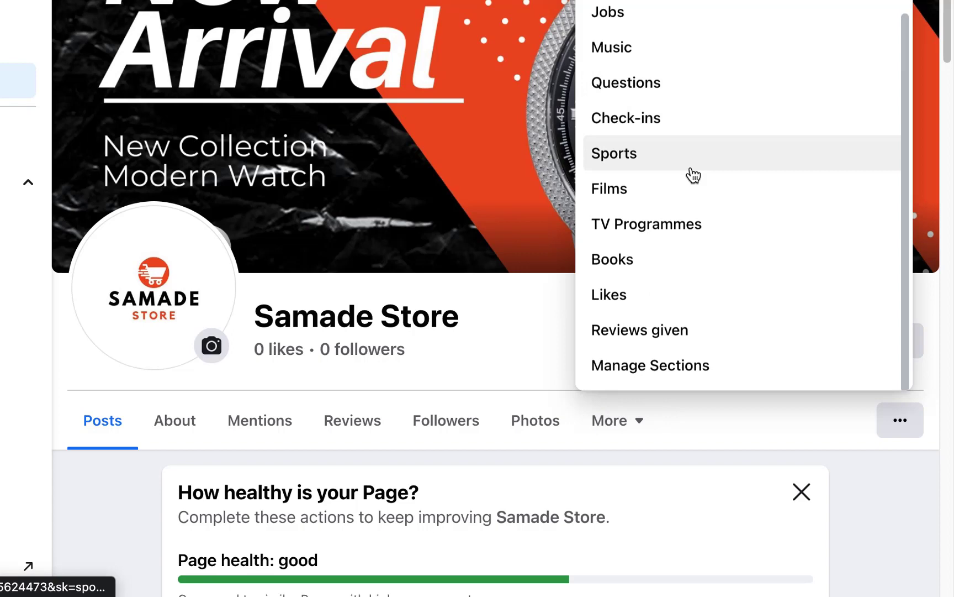
scroll(691, 184, "up", 2)
scroll(694, 188, "down", 2)
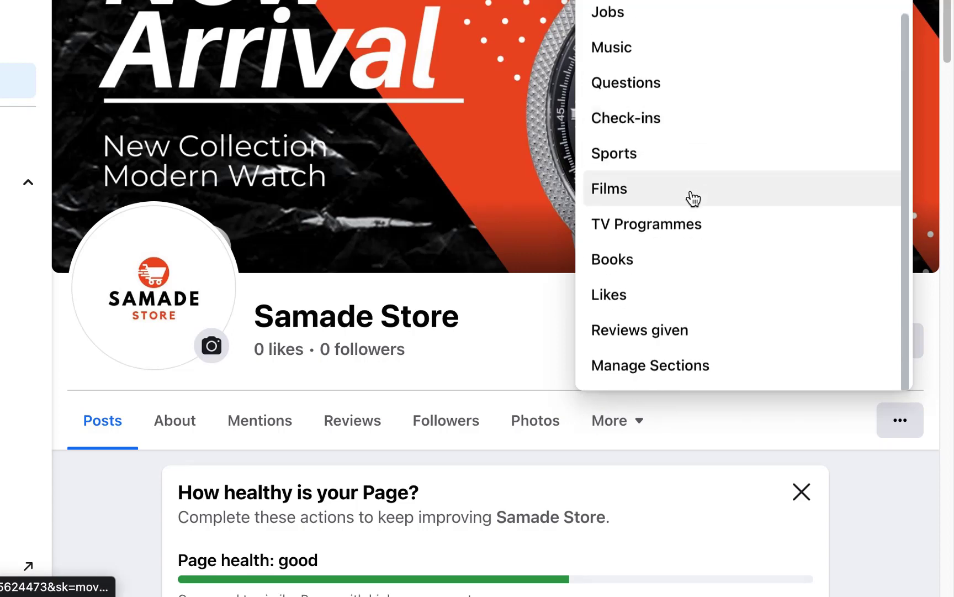
Step: In Manage Sections, untick Books, TV Programmes and Films, leaving the other sections on
left_click(663, 369)
scroll(395, 288, "down", 5)
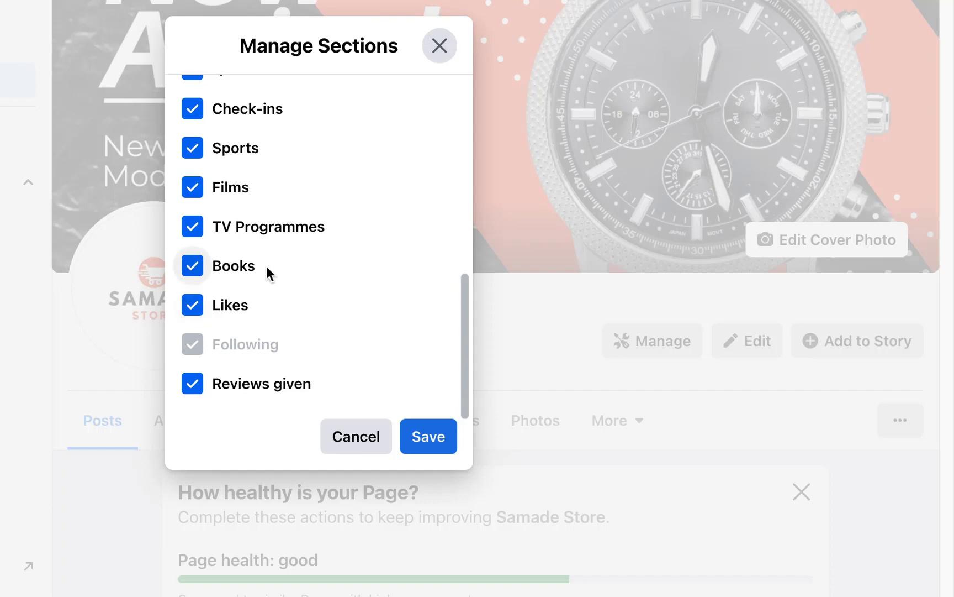
left_click(229, 272)
left_click(264, 229)
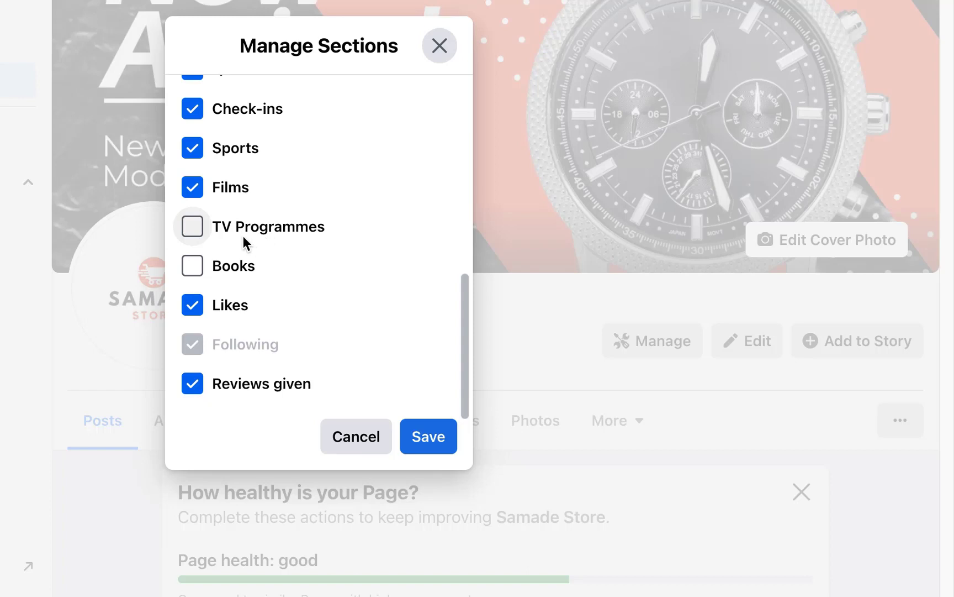
left_click(209, 192)
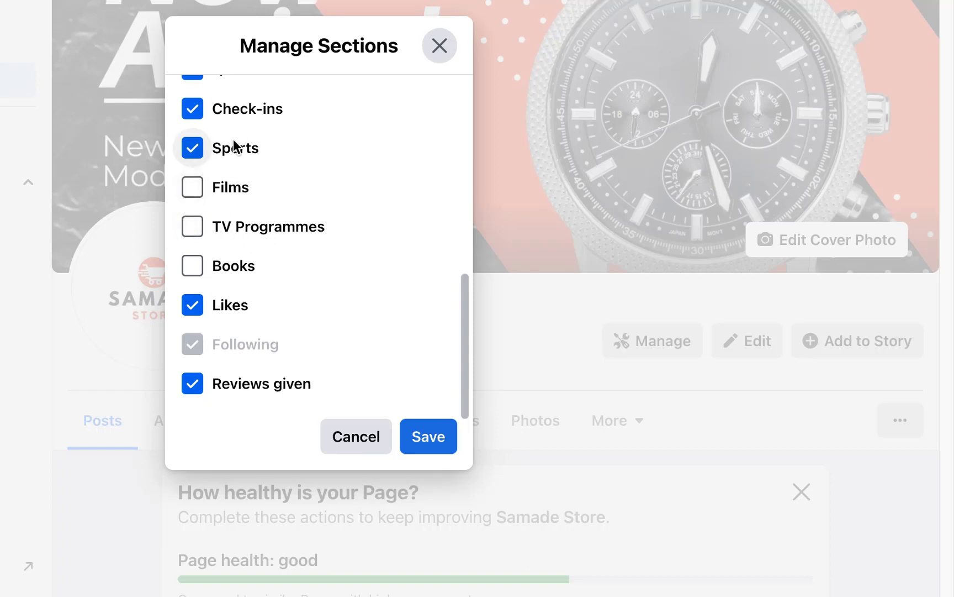
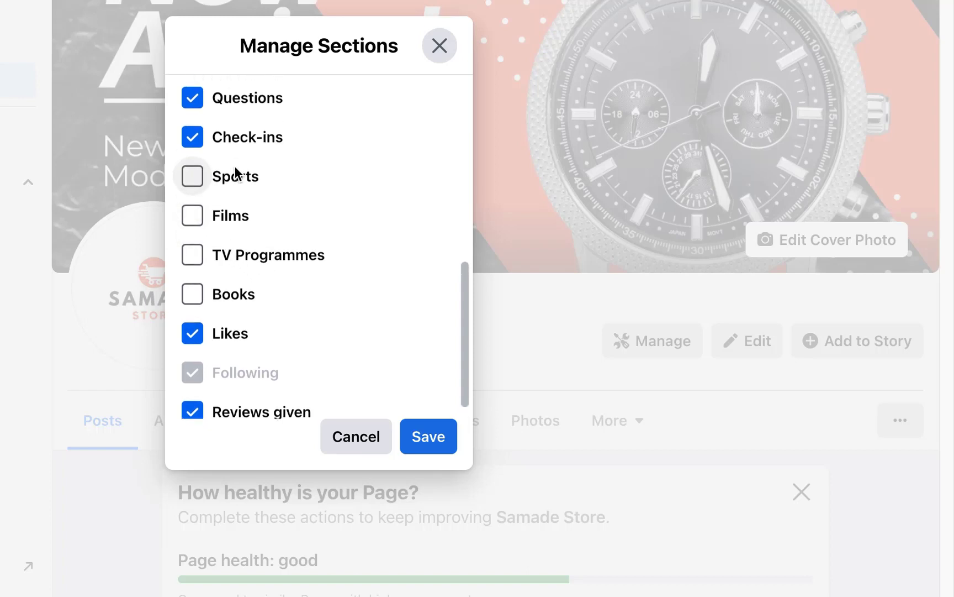
Step: Untick Check-ins, Questions, Music, Likes and Reviews given in Manage Sections and save
left_click(238, 149)
scroll(238, 155, "up", 3)
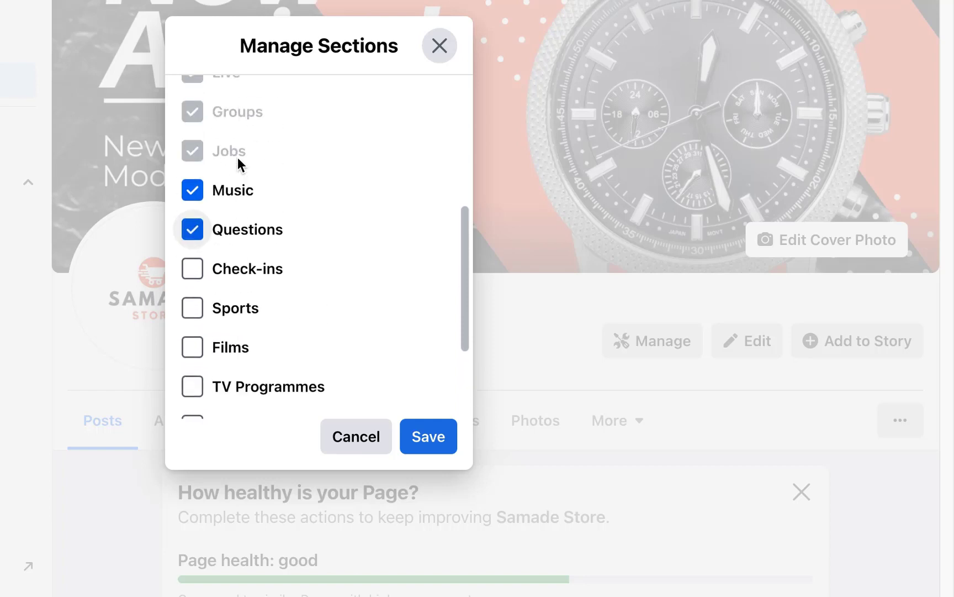
left_click(236, 217)
left_click(232, 194)
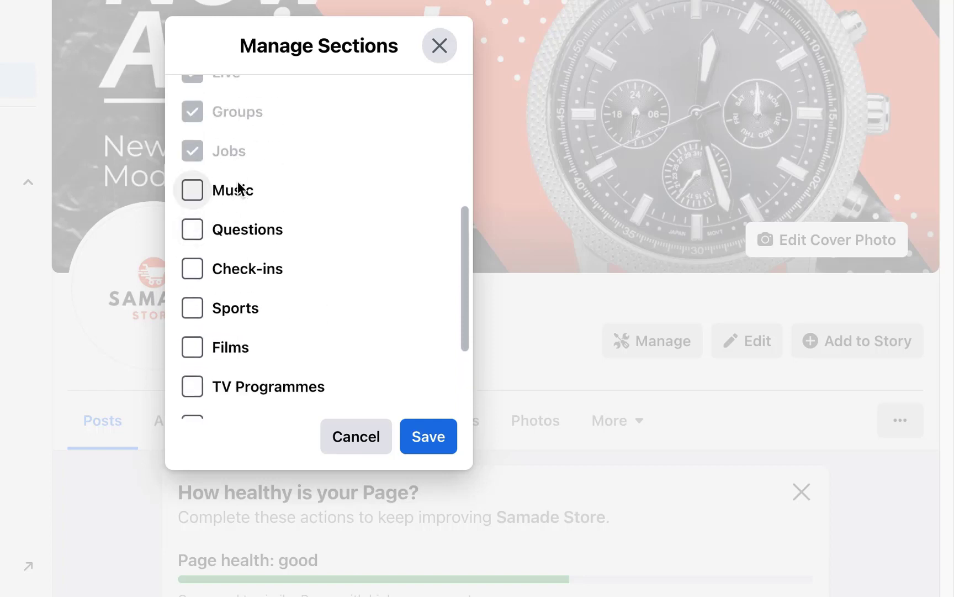
scroll(240, 181, "up", 8)
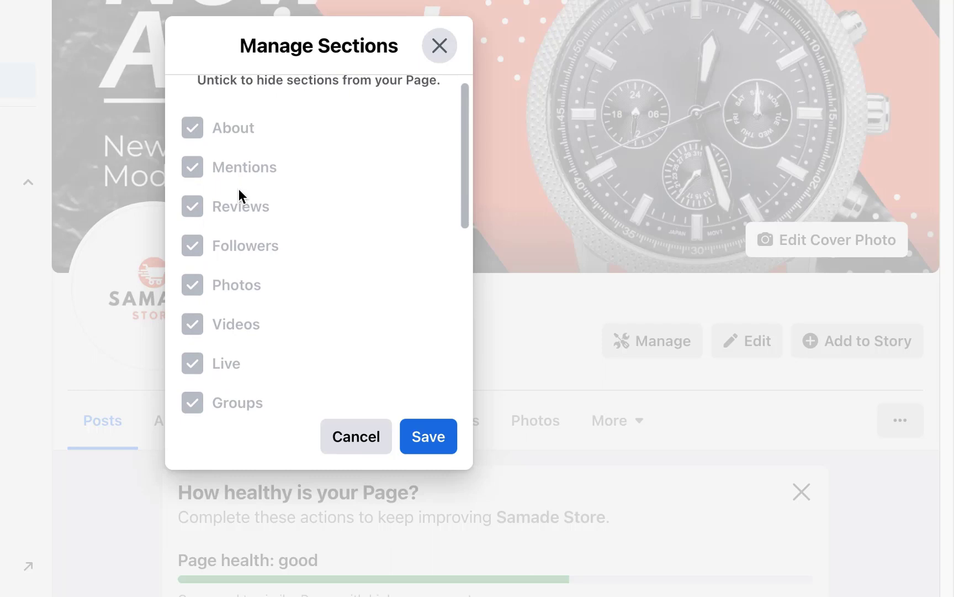
scroll(239, 189, "up", 1)
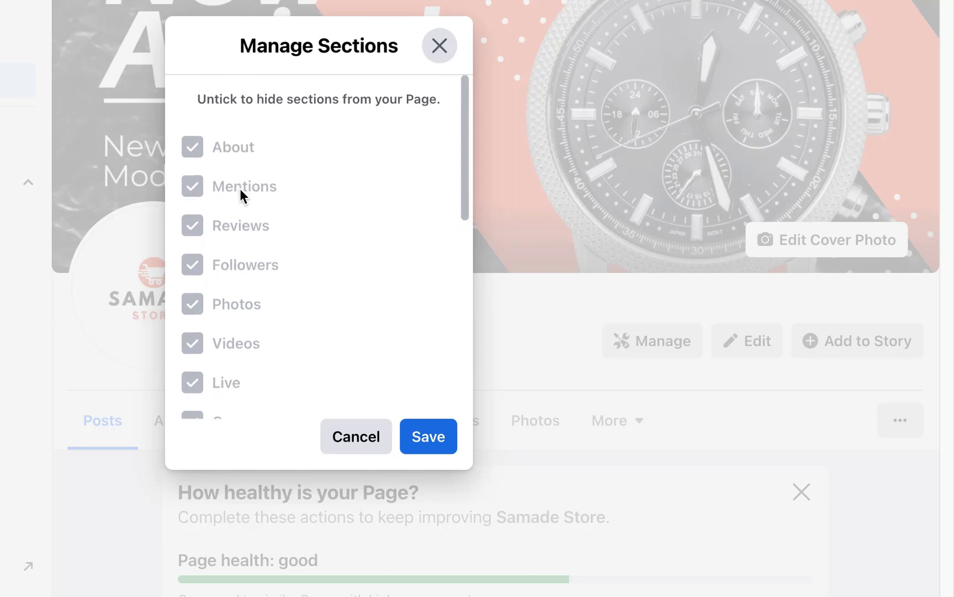
scroll(244, 189, "down", 9)
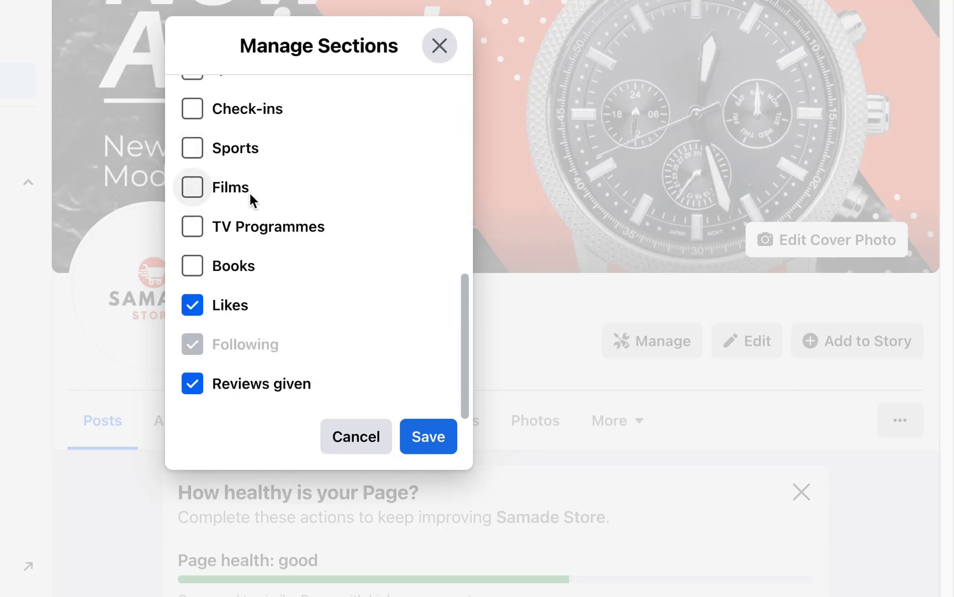
left_click(249, 306)
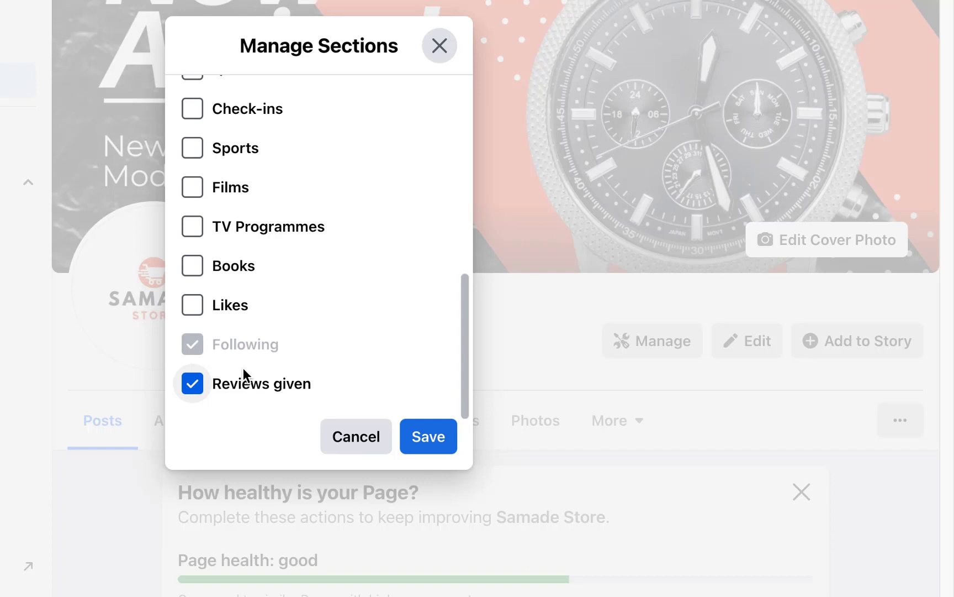
left_click(238, 386)
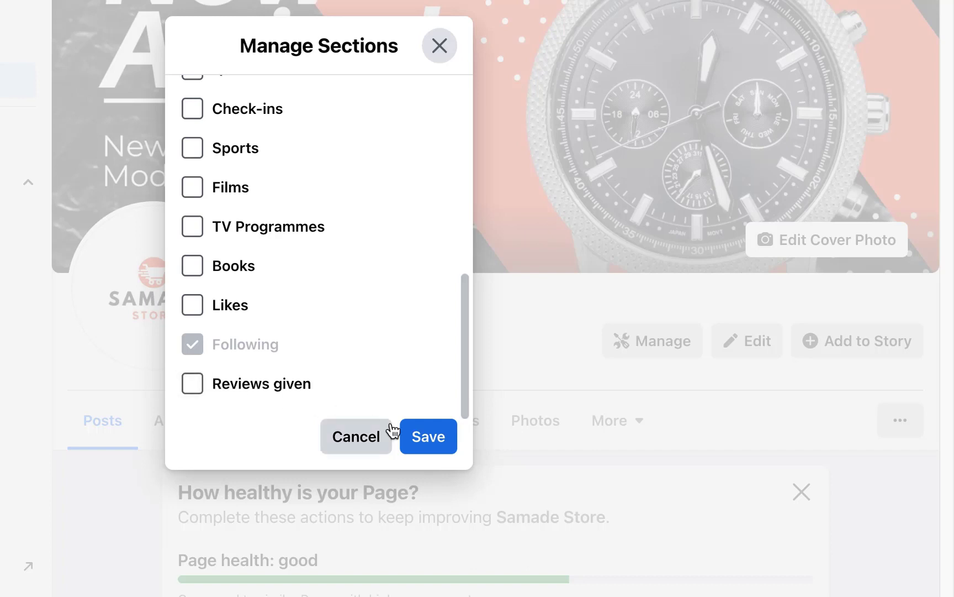
left_click(431, 441)
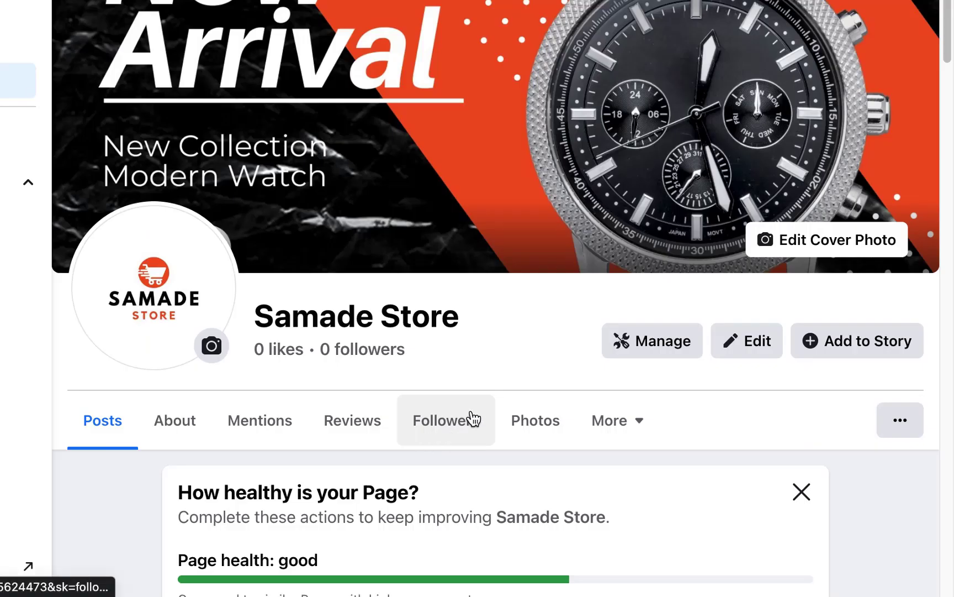
Step: Dismiss the Page health card and open the Page and Tagging Settings
scroll(724, 456, "down", 2)
scroll(723, 455, "down", 2)
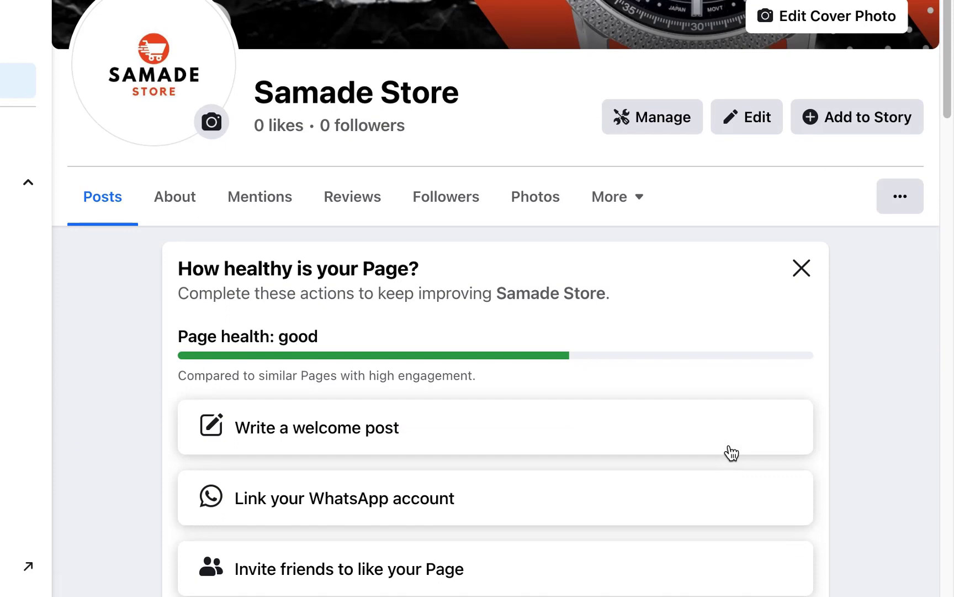
left_click(810, 284)
scroll(810, 290, "up", 3)
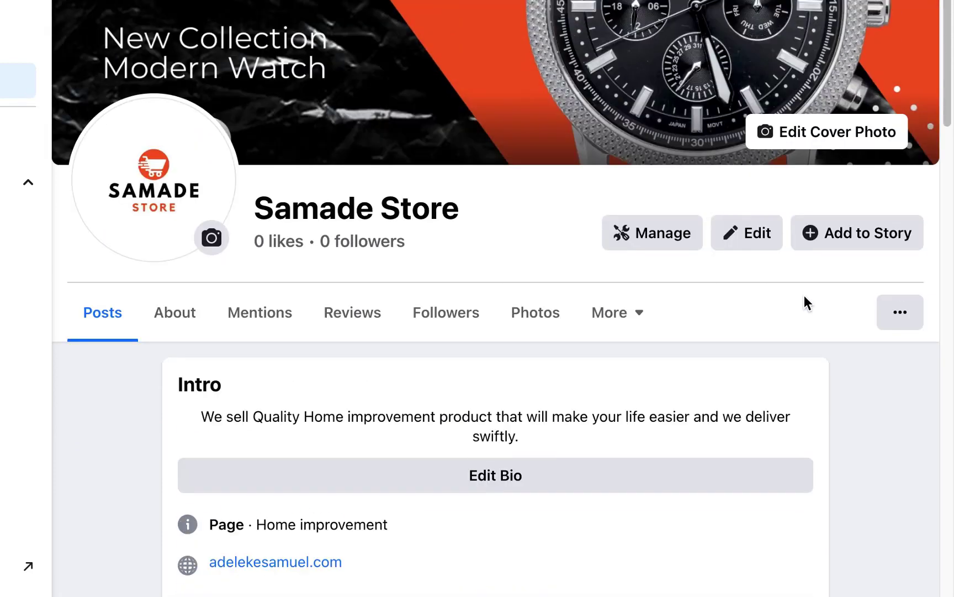
left_click(902, 327)
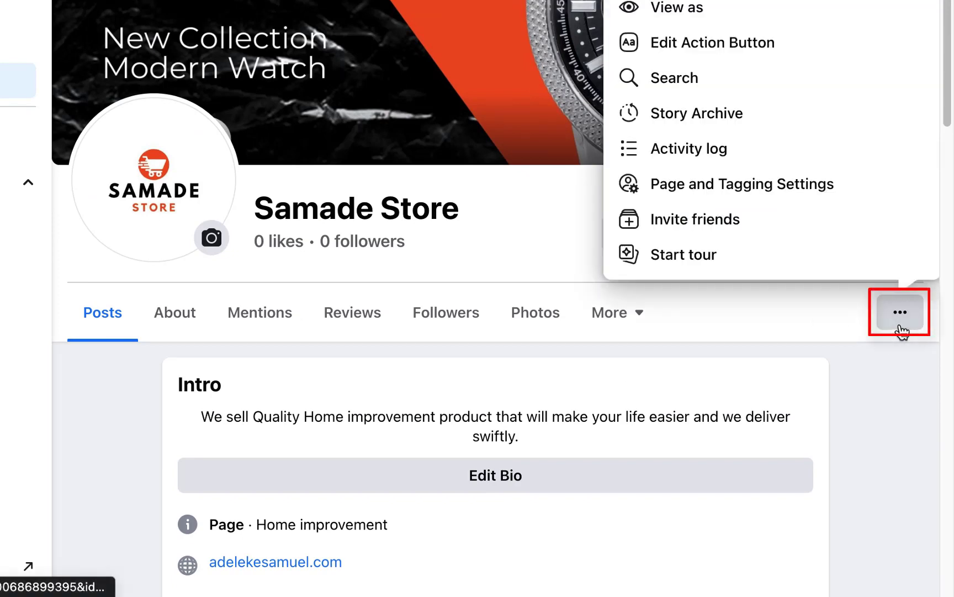
left_click(902, 327)
left_click(902, 327)
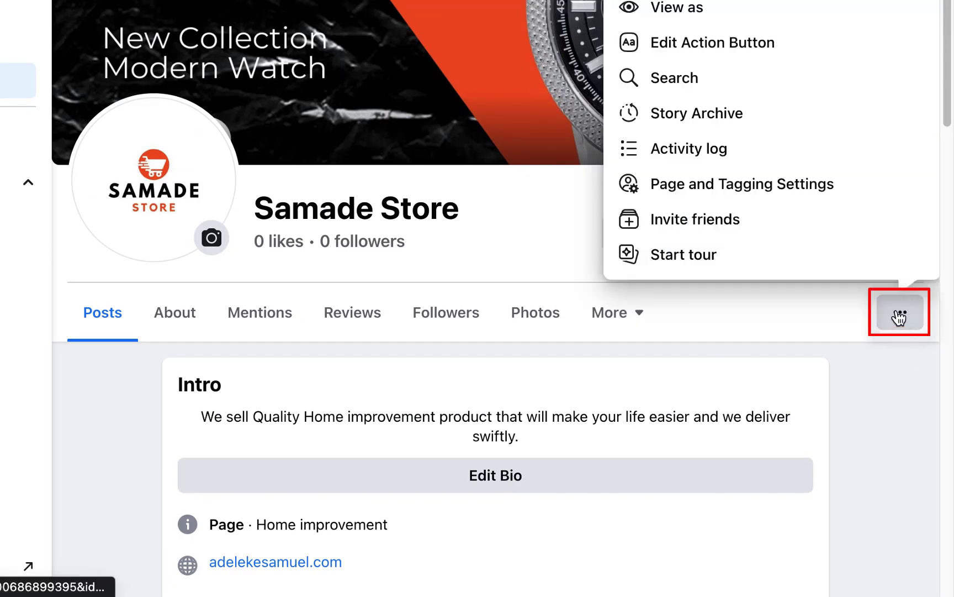
left_click(775, 192)
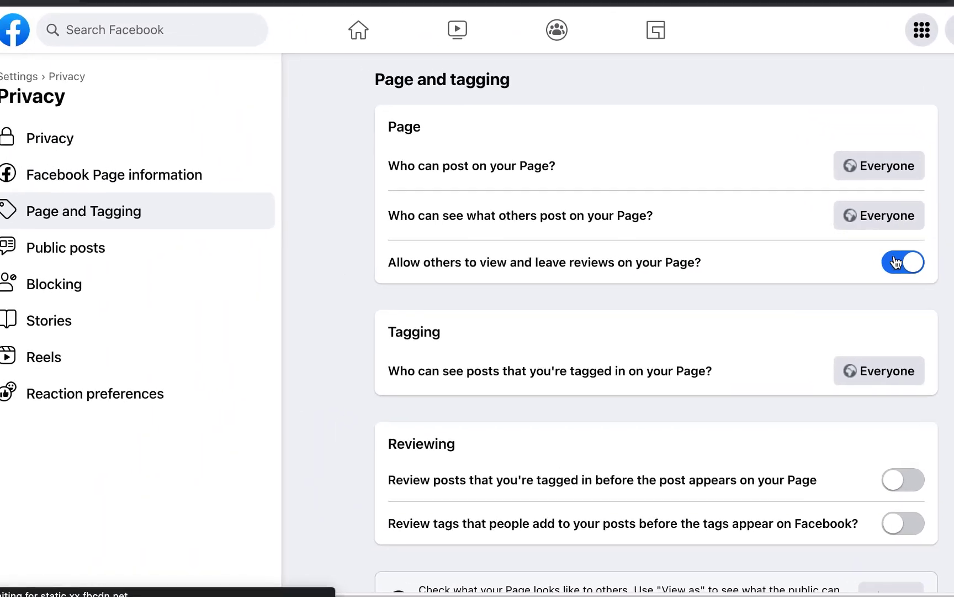
Step: Set 'Who can post on your Page' to Only me and save it
scroll(942, 270, "down", 2)
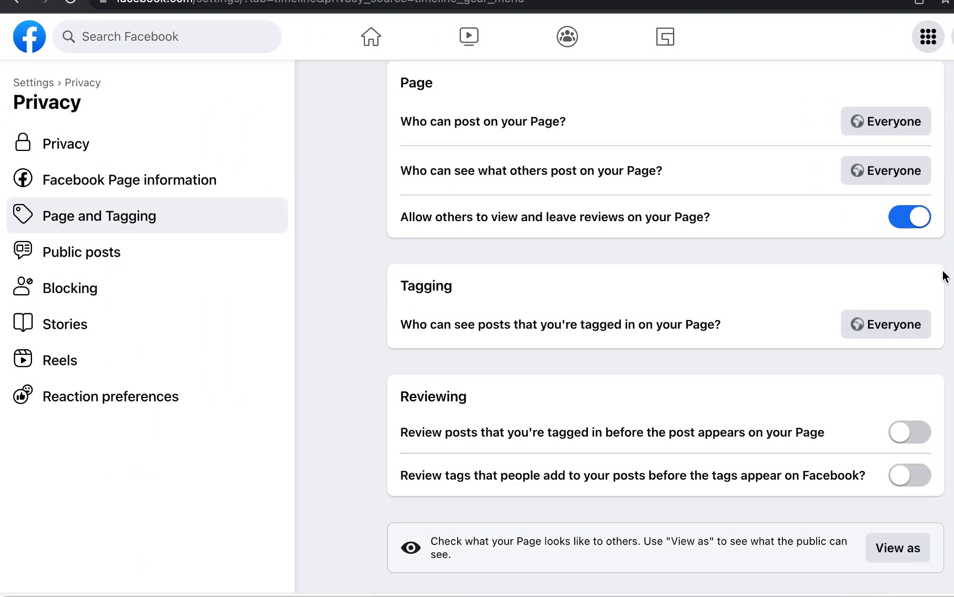
scroll(943, 275, "up", 2)
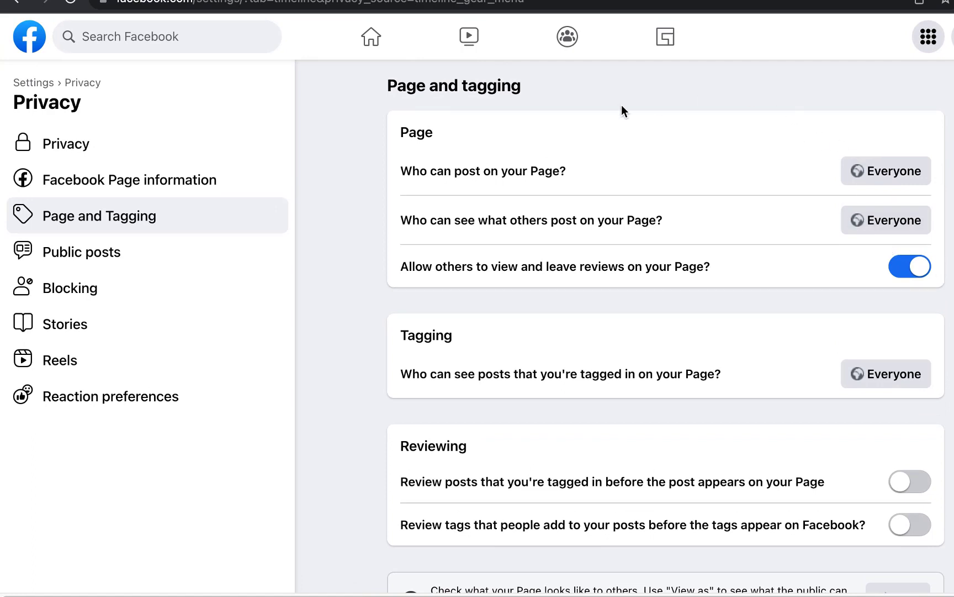
left_click(873, 170)
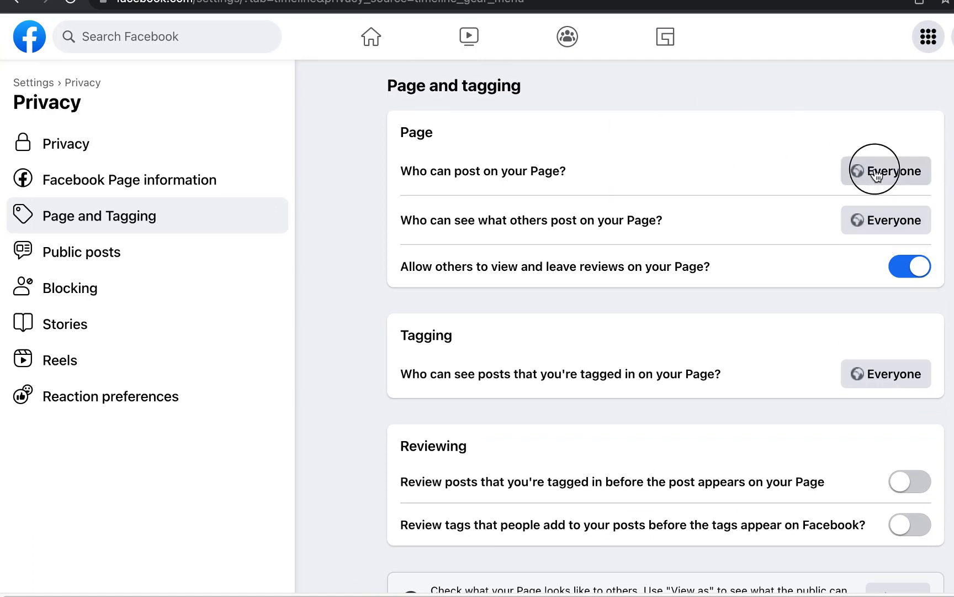
left_click(451, 347)
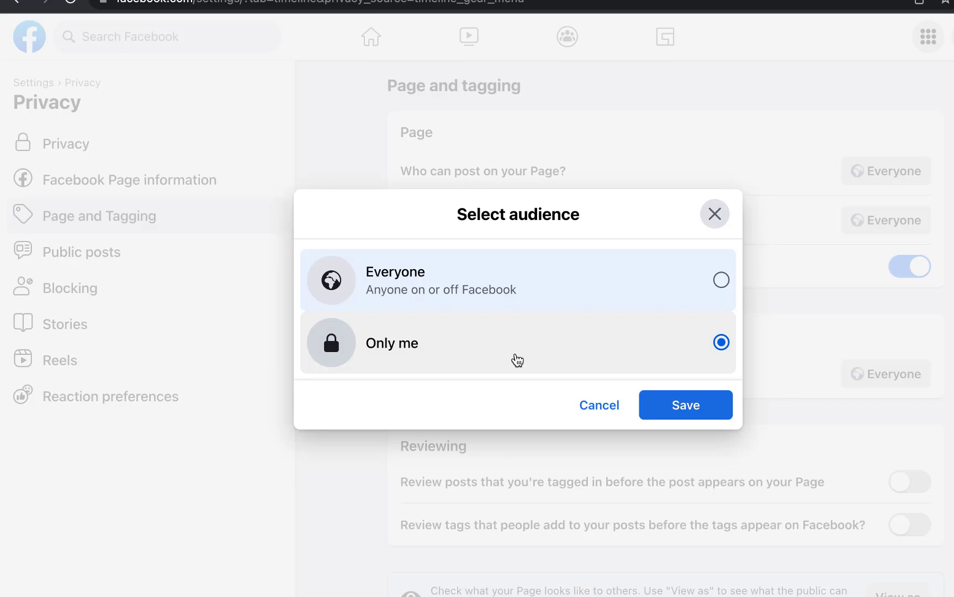
left_click(665, 413)
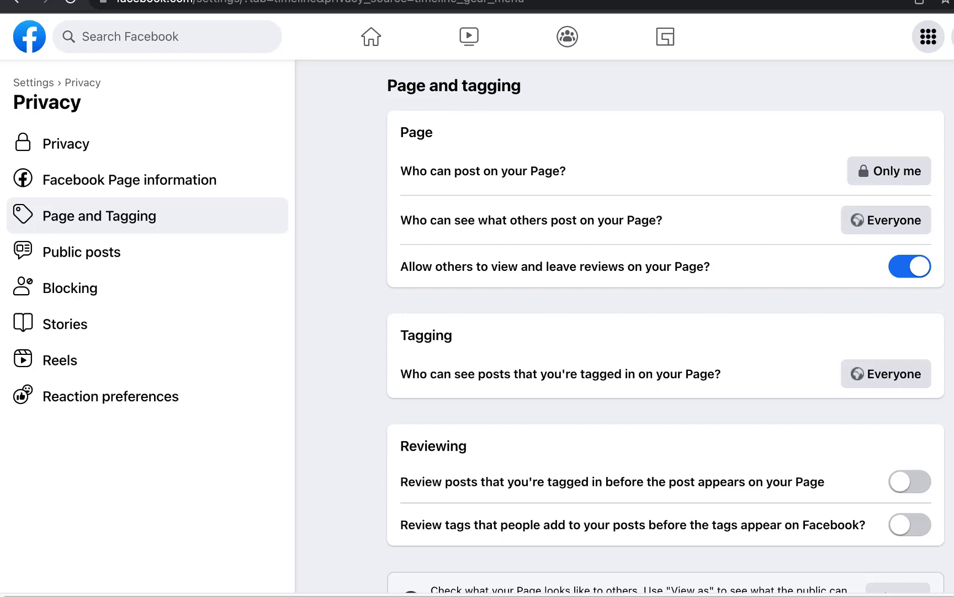
scroll(665, 326, "down", 2)
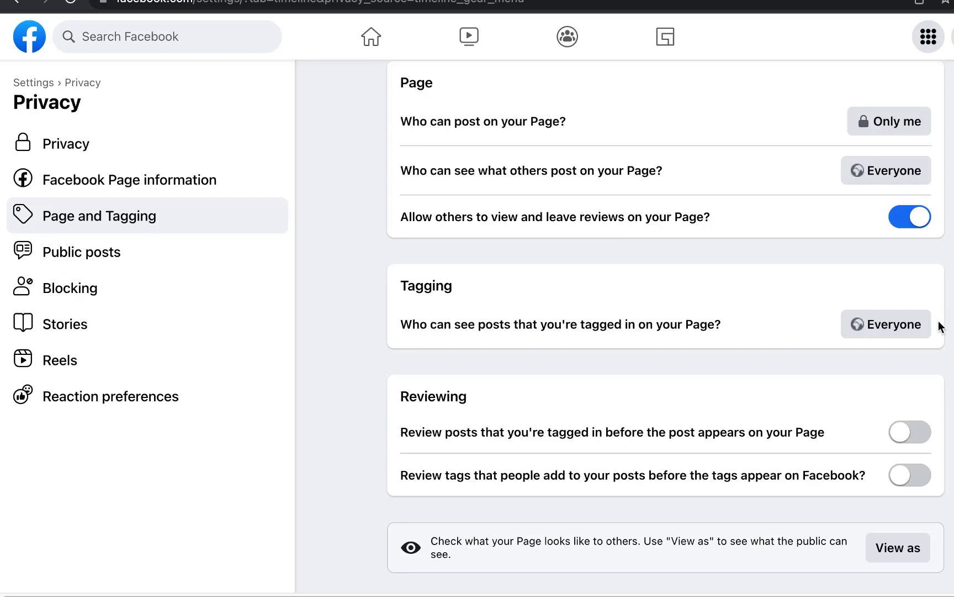
scroll(906, 356, "up", 2)
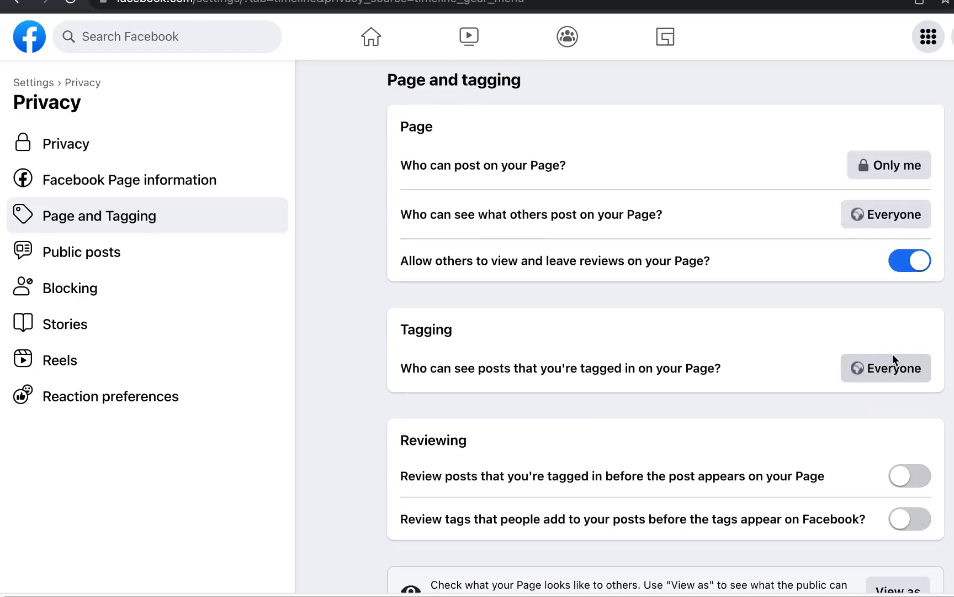
Step: Open Page privacy and turn off outside search engines linking to the Page
left_click(130, 145)
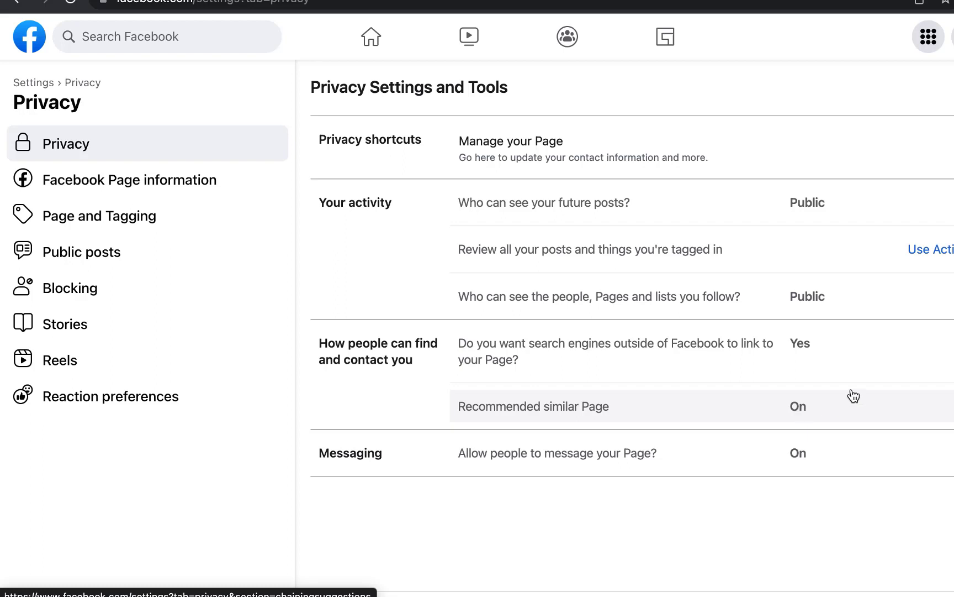
left_click(867, 360)
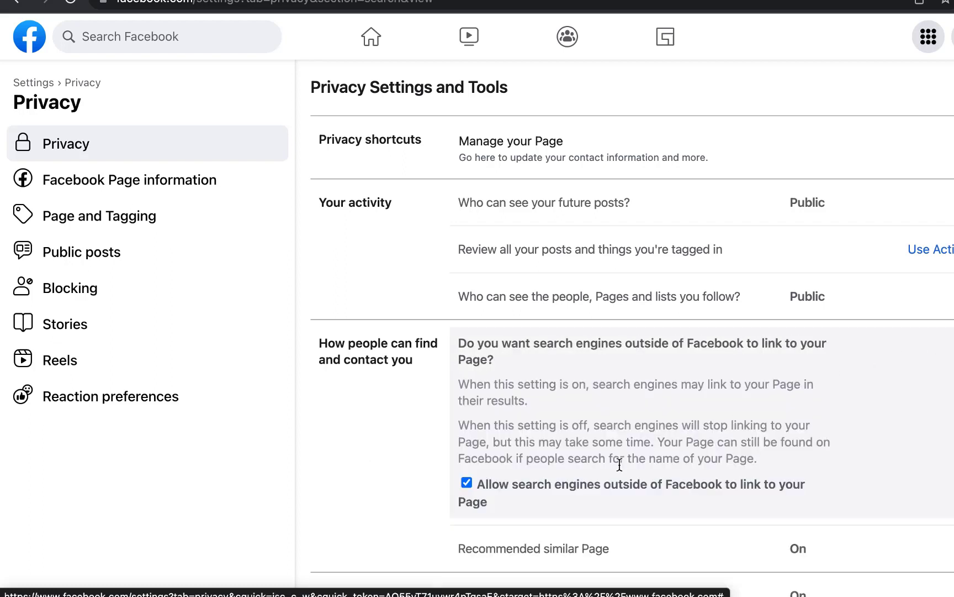
left_click(612, 486)
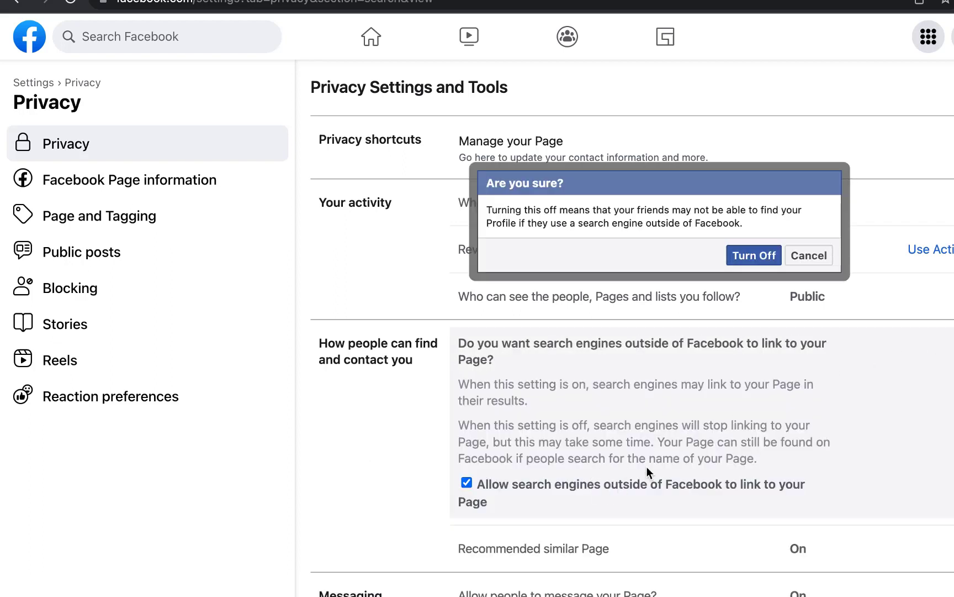
left_click(749, 256)
Step: Turn off the Recommended similar Page setting
scroll(750, 258, "down", 3)
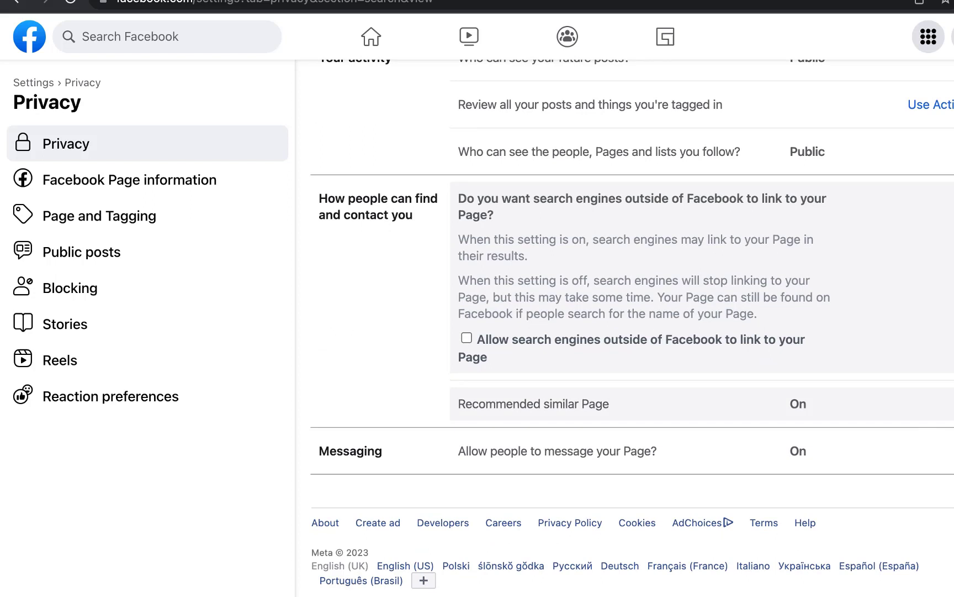
left_click(623, 403)
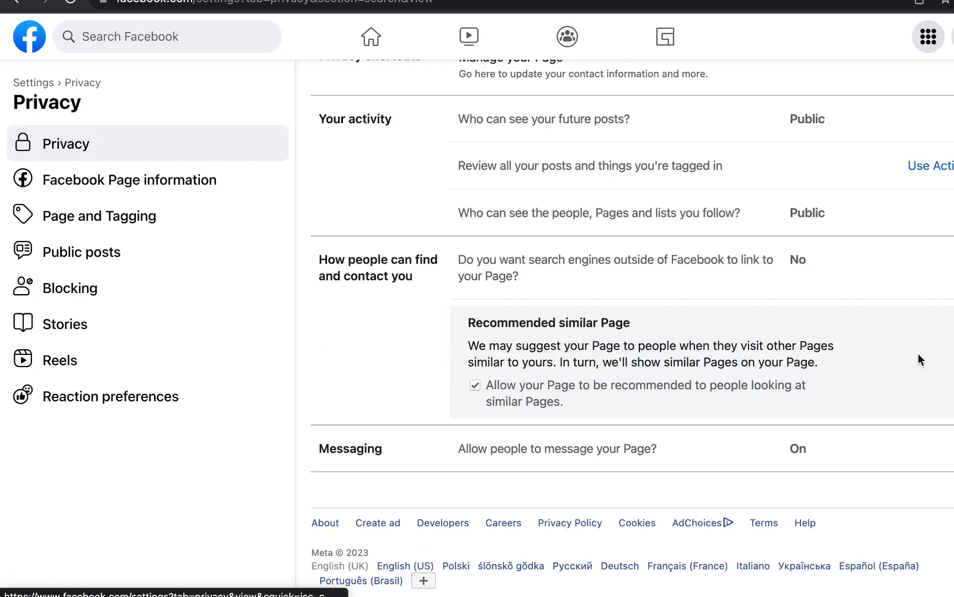
left_click(525, 390)
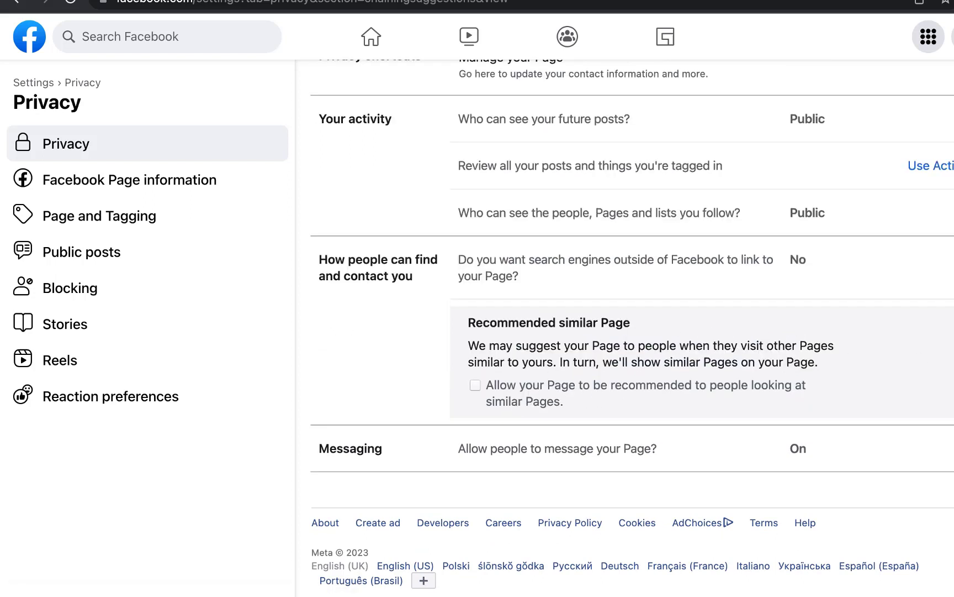
left_click(549, 322)
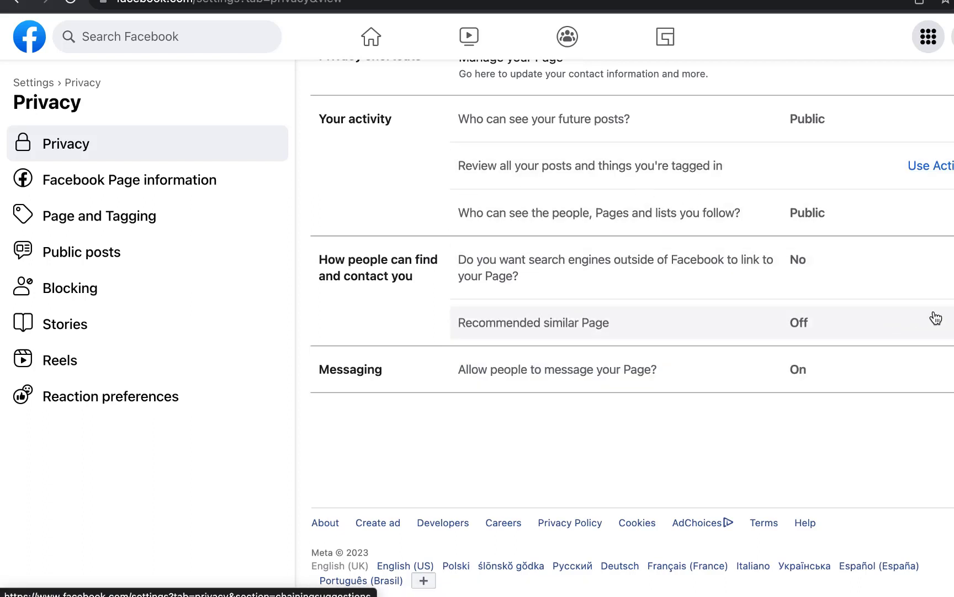
scroll(773, 249, "up", 2)
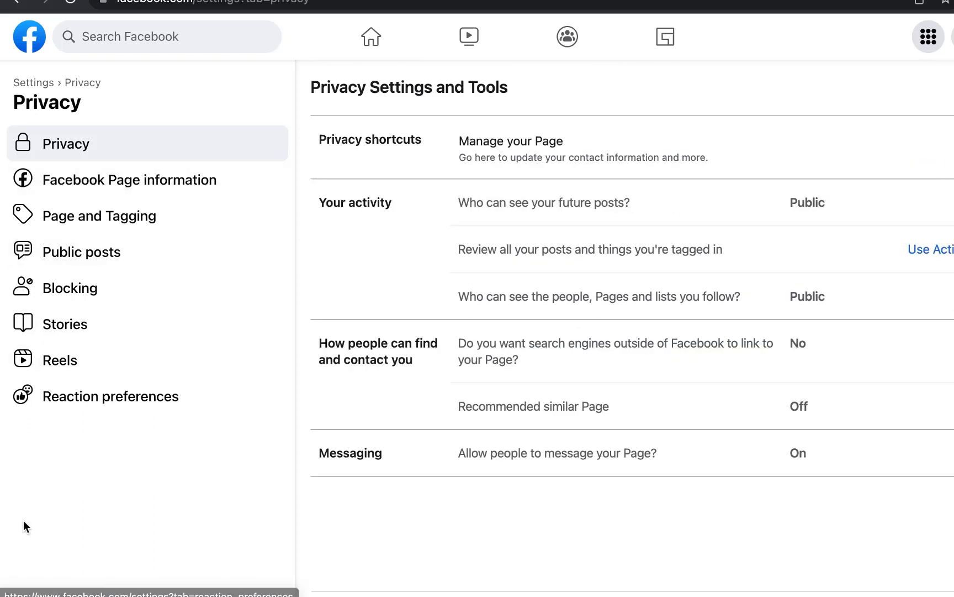
Step: In Public posts settings, expand 'Hide comments containing certain words from your Page'
left_click(87, 259)
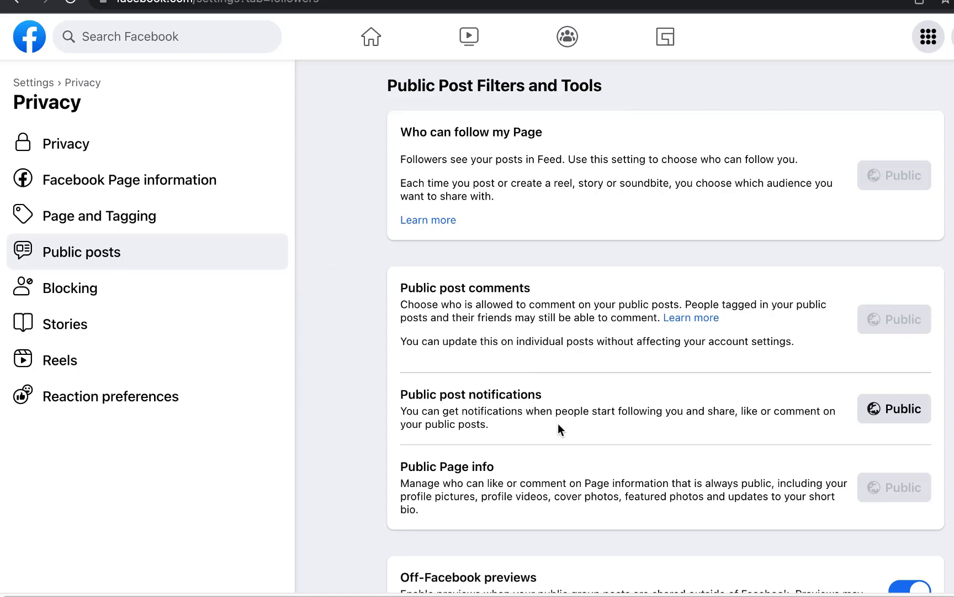
scroll(559, 419, "down", 2)
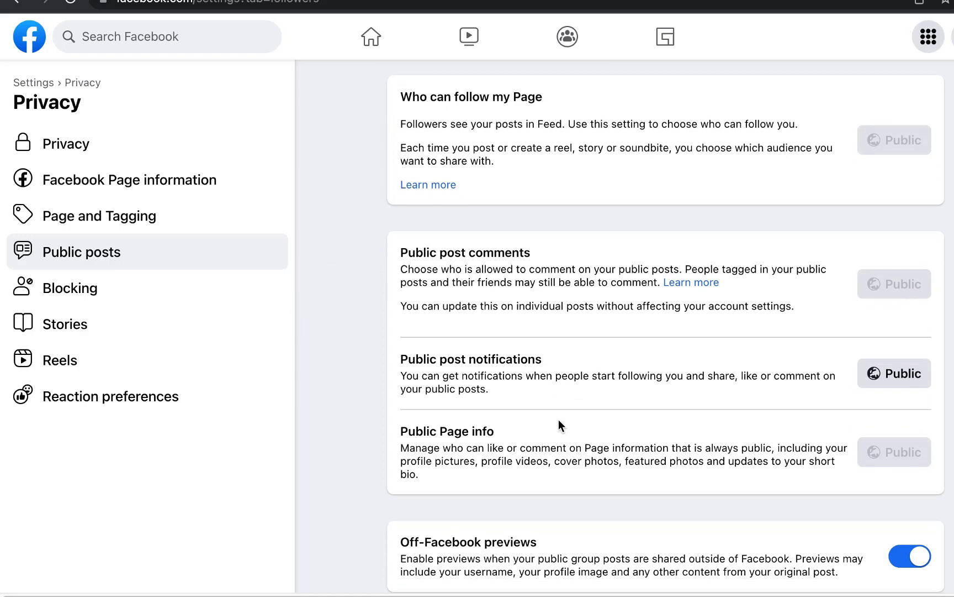
scroll(933, 390, "down", 5)
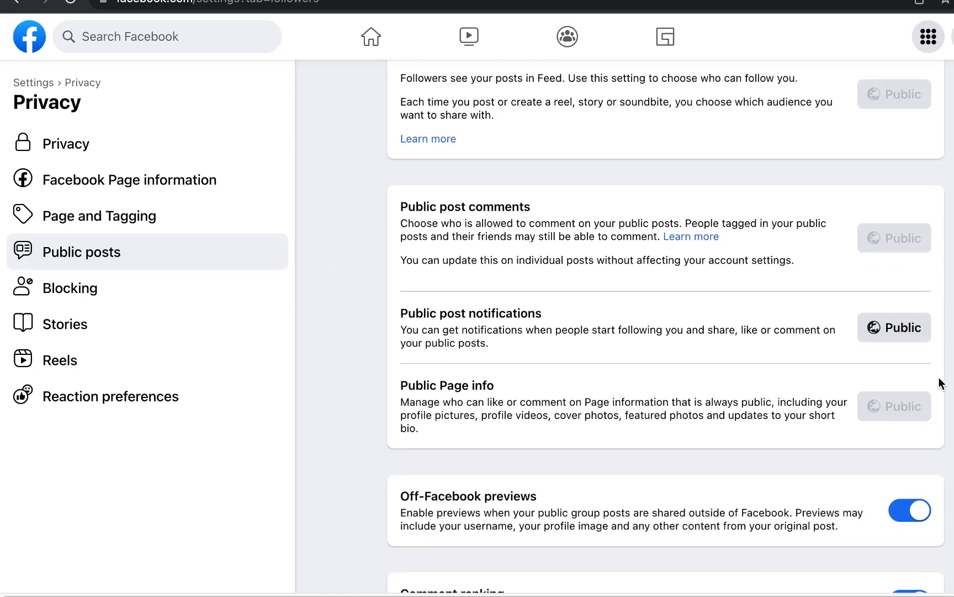
scroll(942, 387, "down", 7)
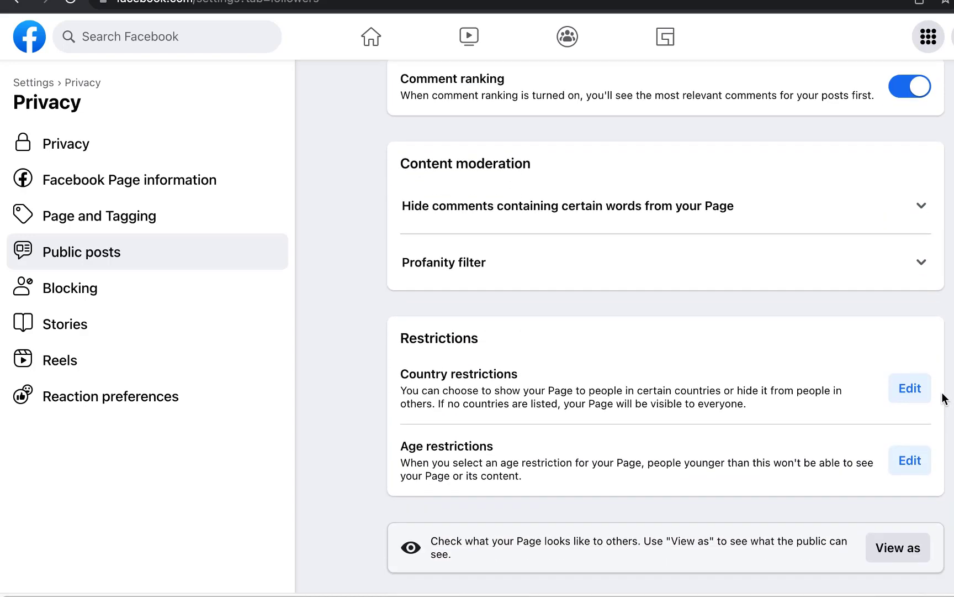
scroll(942, 389, "up", 3)
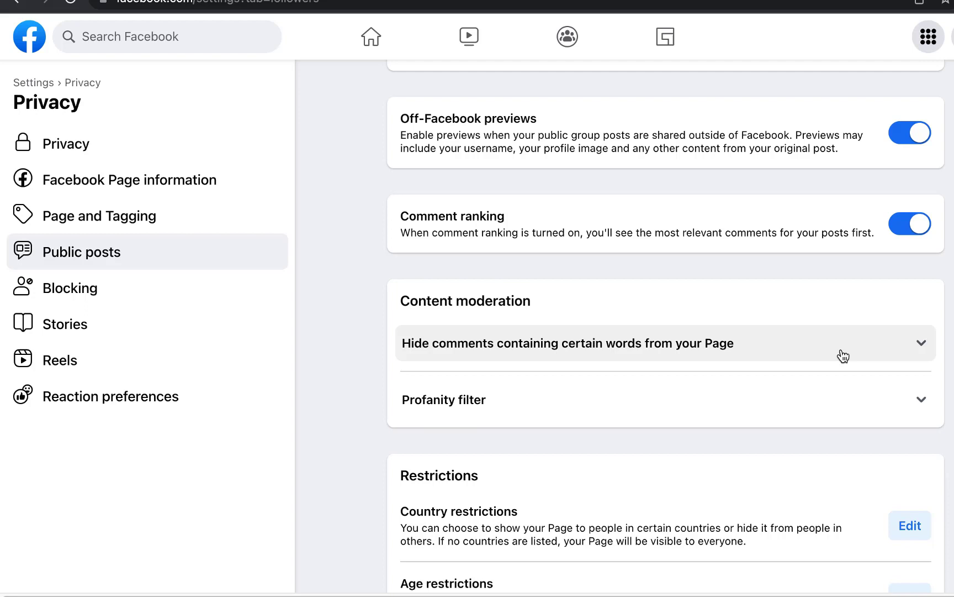
left_click(843, 356)
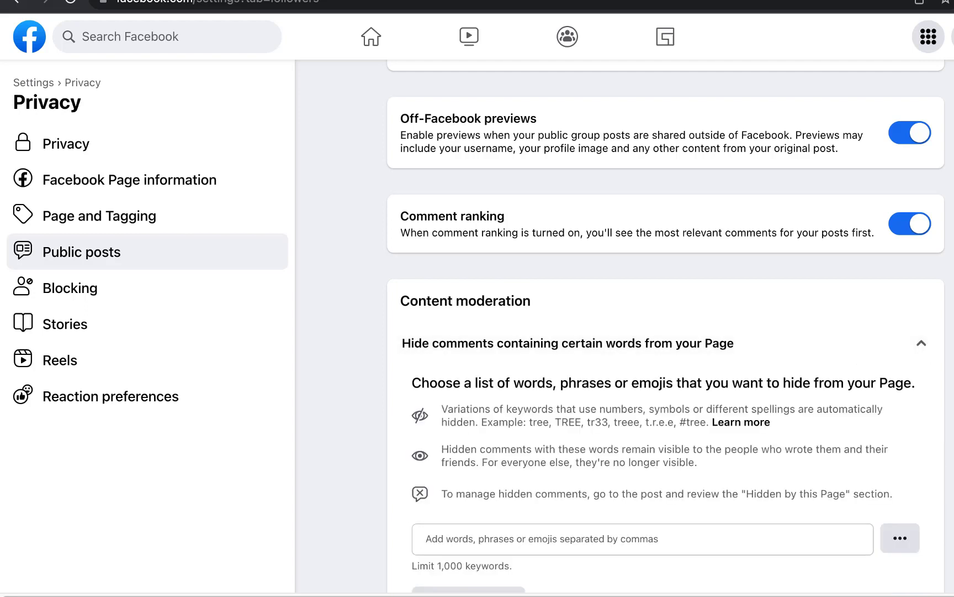
scroll(666, 326, "down", 2)
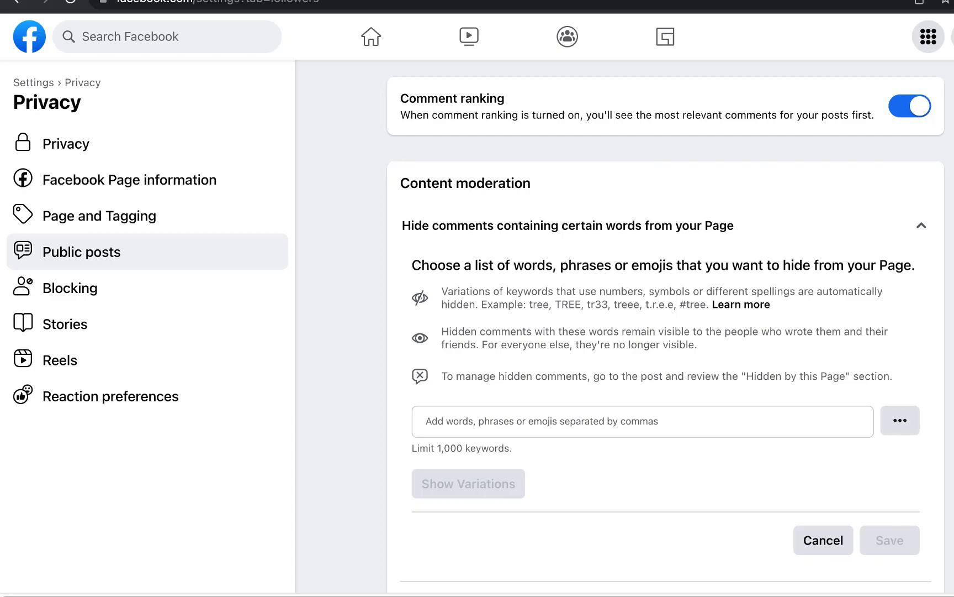
scroll(666, 326, "down", 6)
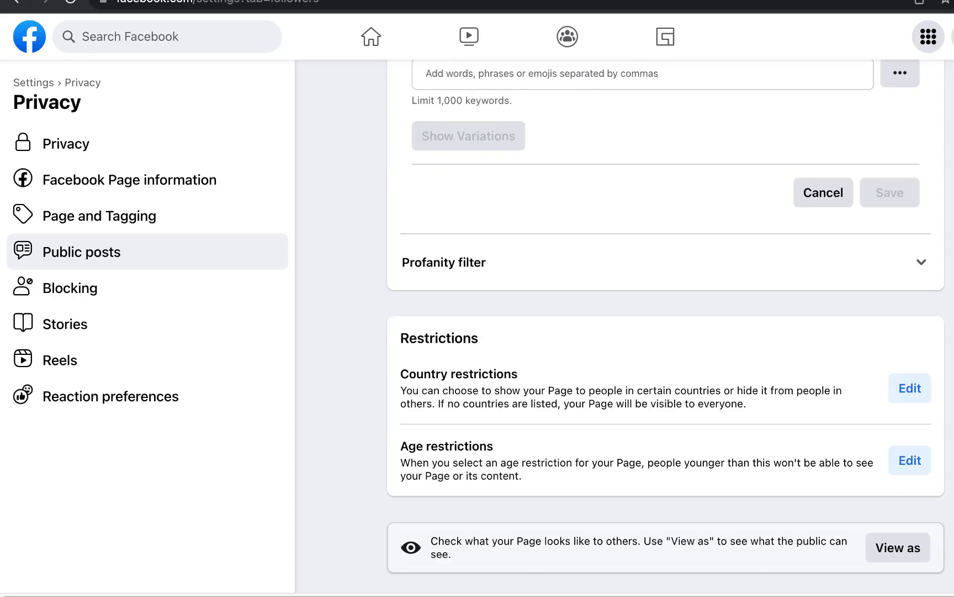
scroll(665, 326, "up", 4)
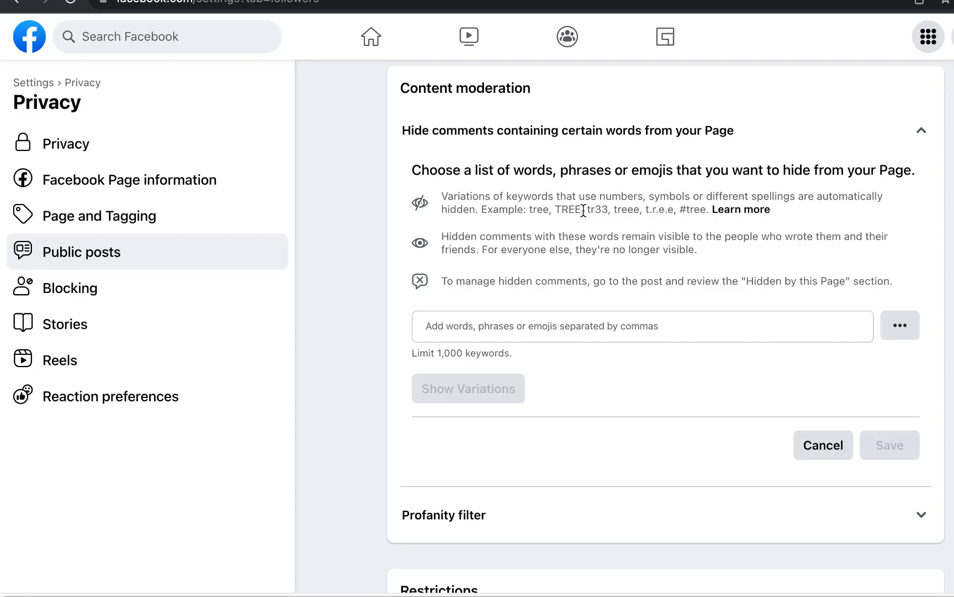
Step: Add 419, thief, scam and scammer to the hidden comment words
left_click(553, 210)
left_click(600, 316)
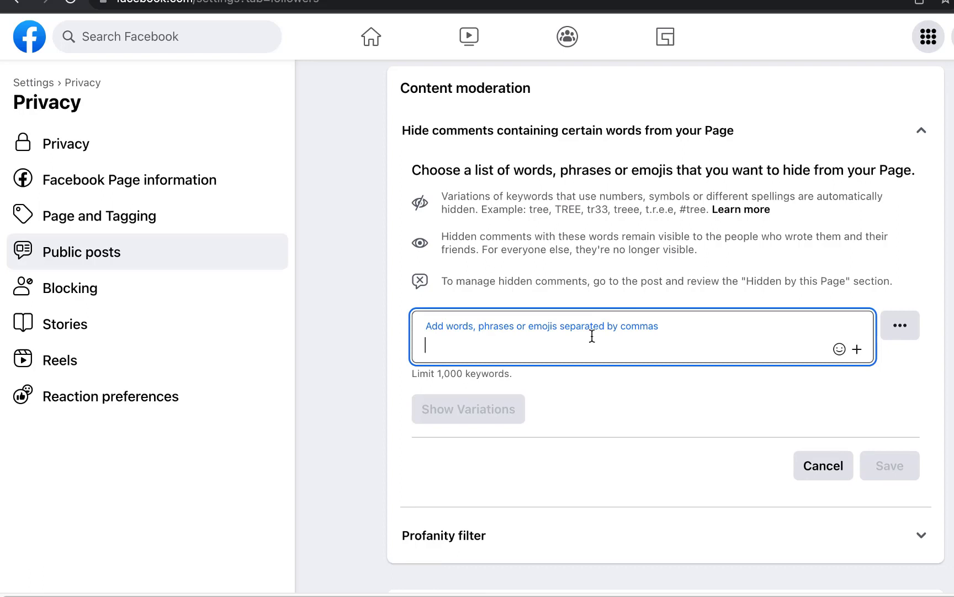
type("419")
key("Return")
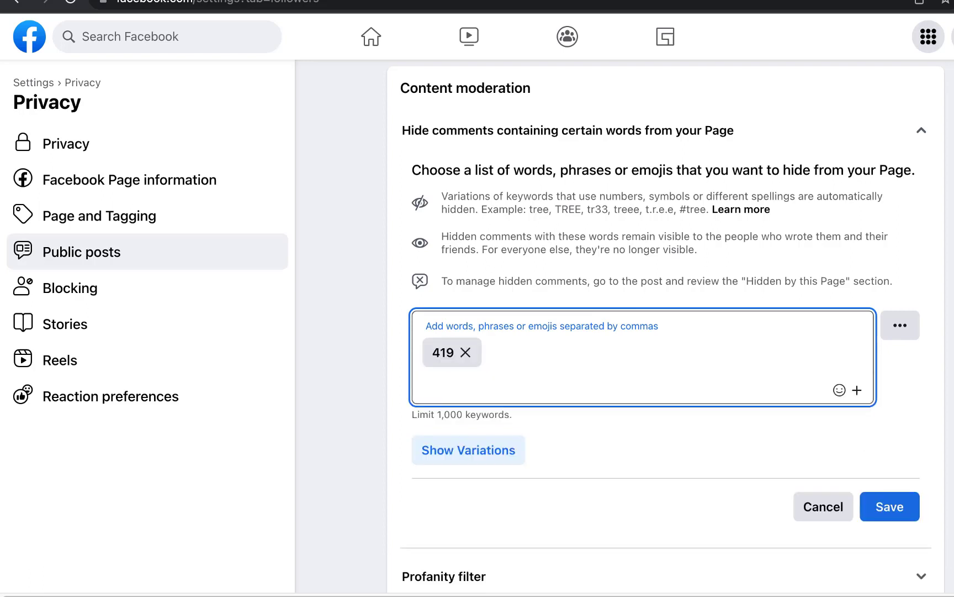
type("thief")
key("Return")
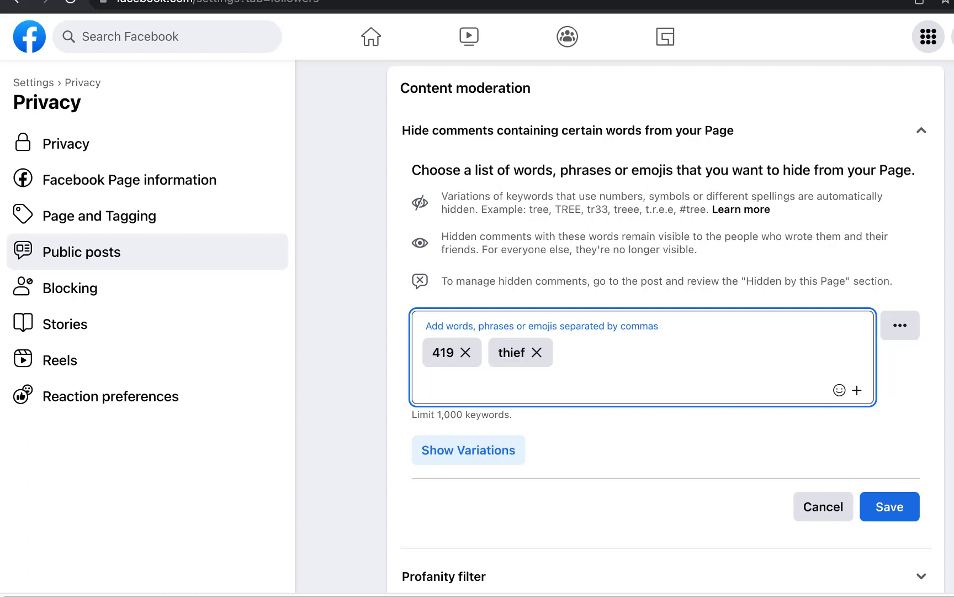
type("scam")
key("Return")
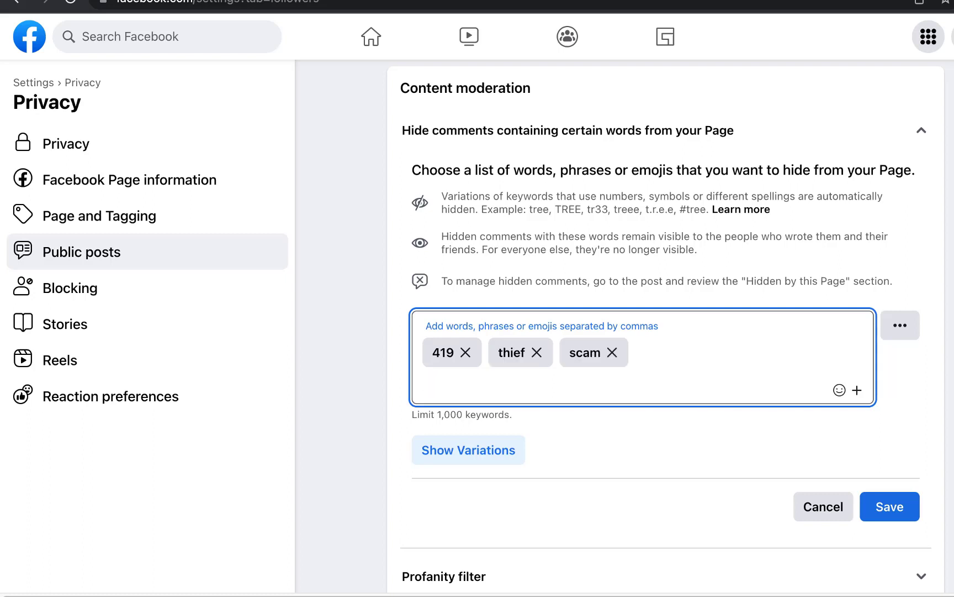
type("scammer")
key("Return")
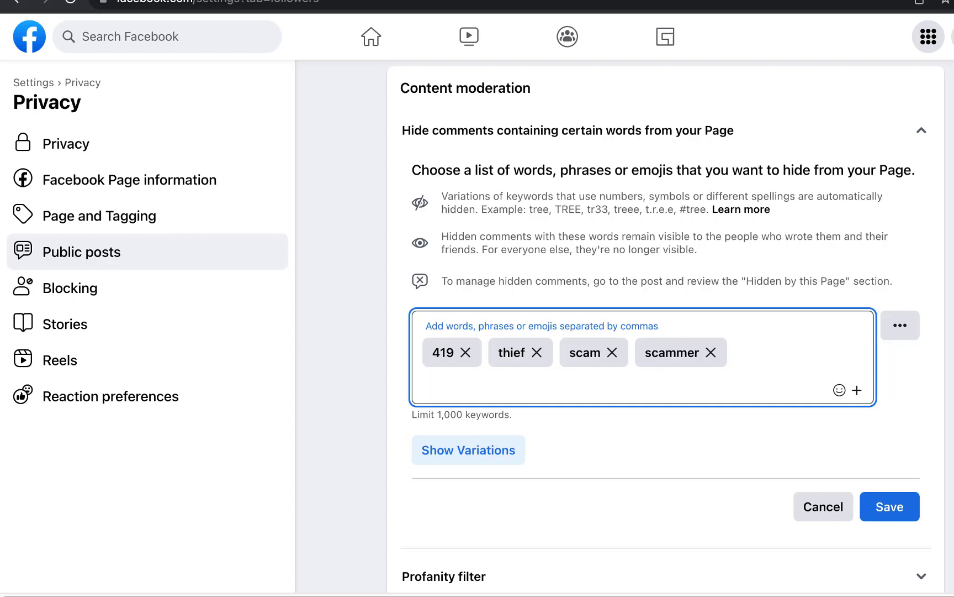
Step: Add jiji, jumia, china and fake to the hidden words and save the list
type("jiji")
key("Return")
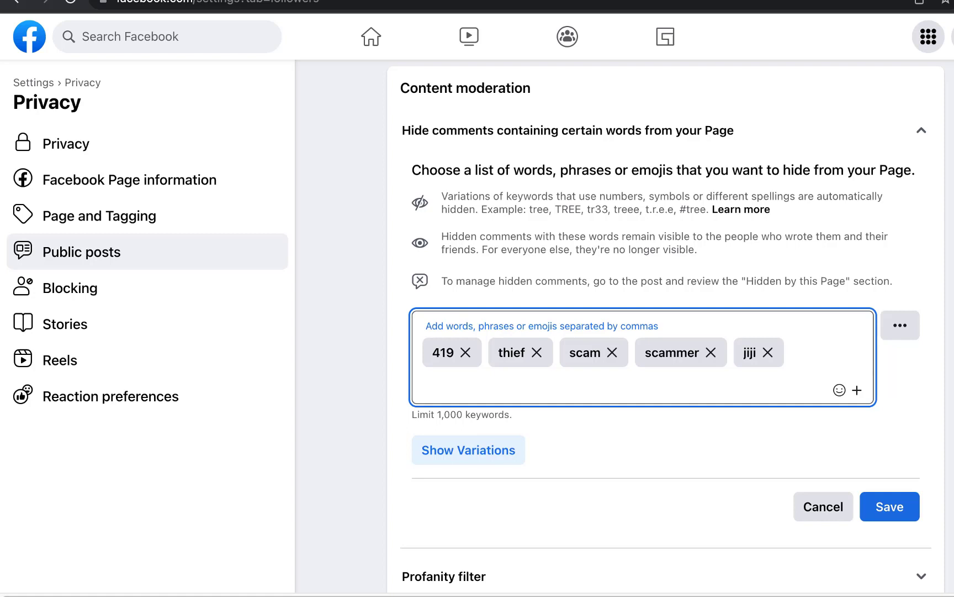
type("jumia")
key("Return")
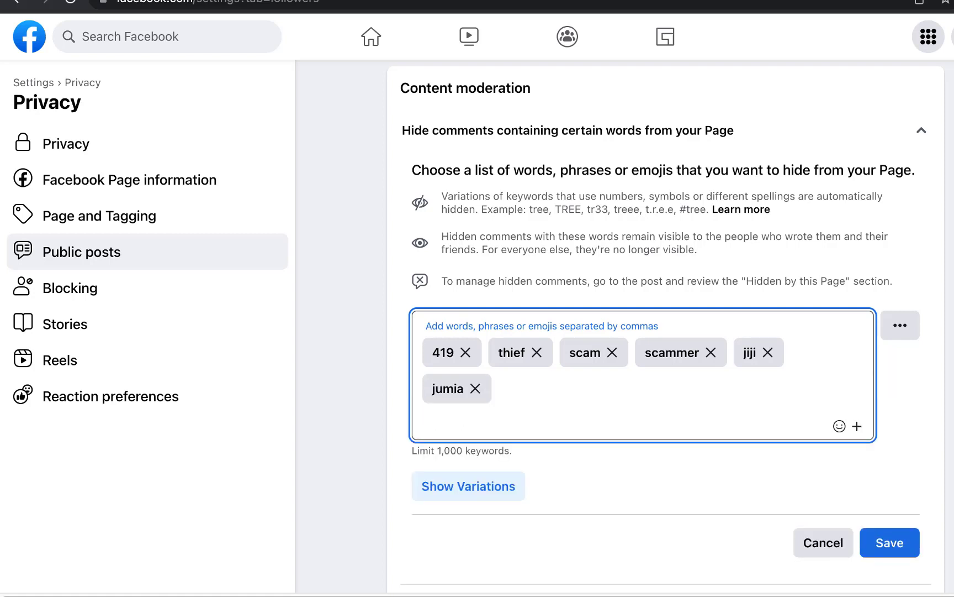
type("china")
key("Return")
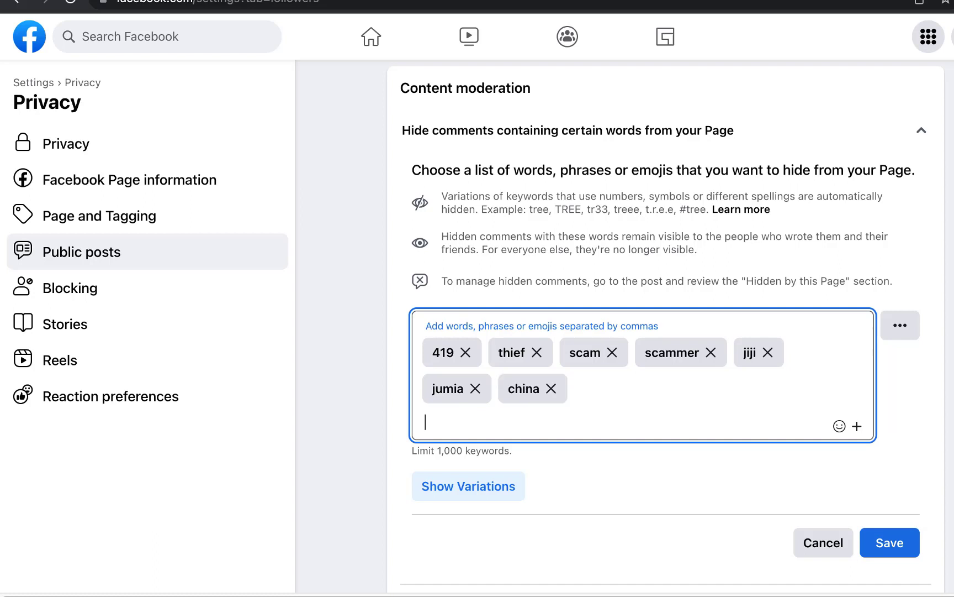
type("fake")
key("Return")
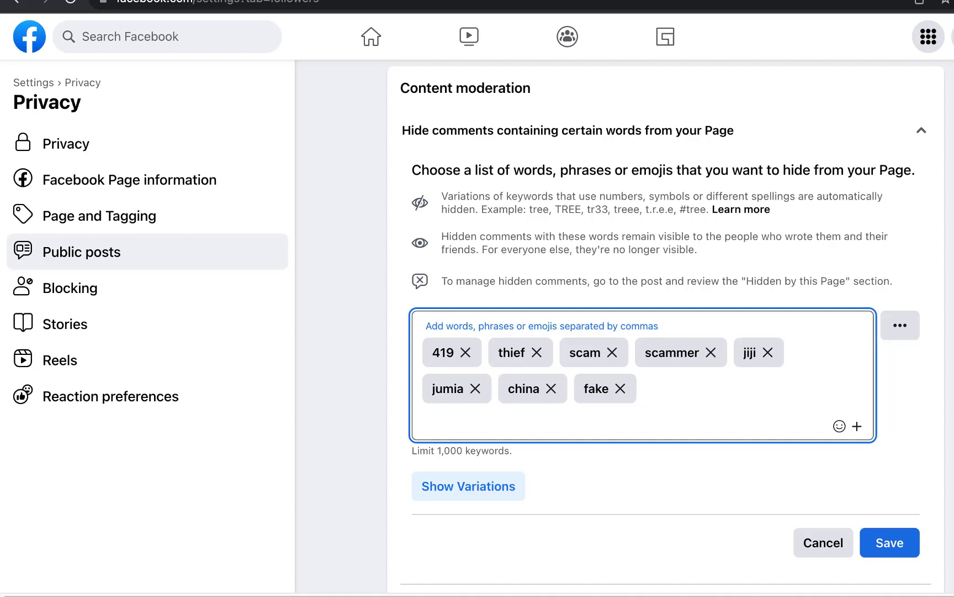
left_click(899, 554)
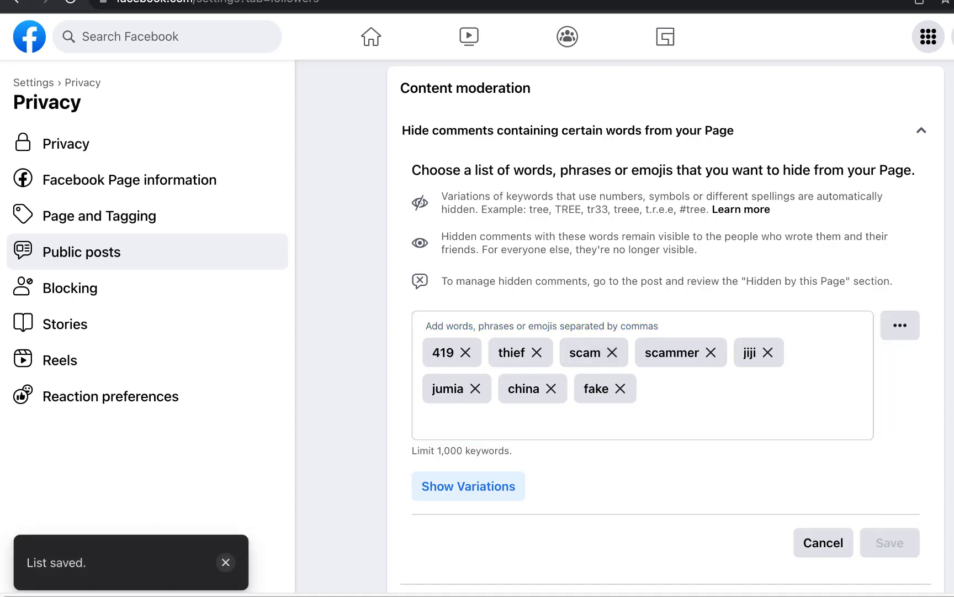
scroll(665, 332, "down", 5)
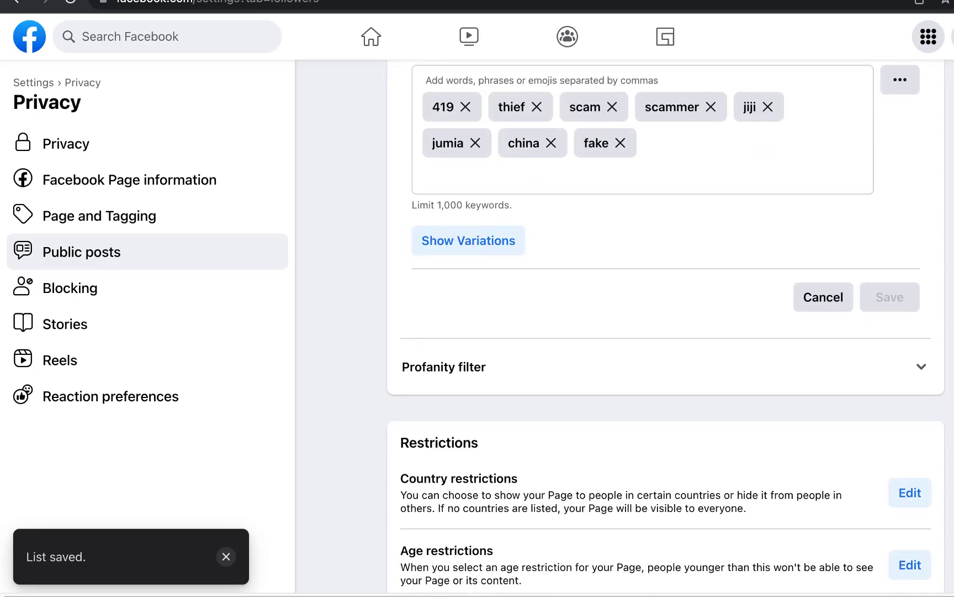
scroll(665, 331, "down", 2)
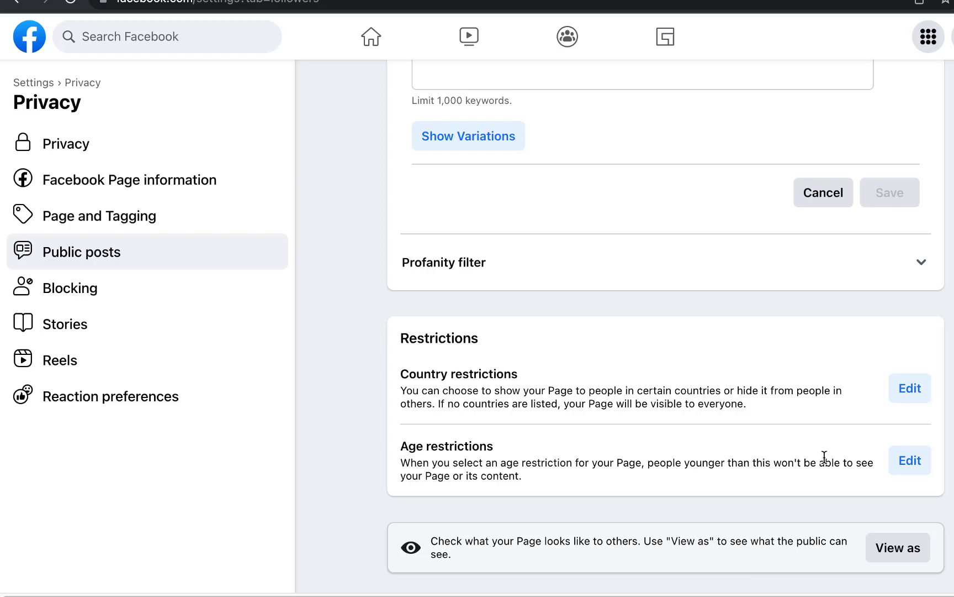
Step: Browse Country restrictions, Reaction preferences, Reels and Stories settings, then return to General Page settings
left_click(911, 389)
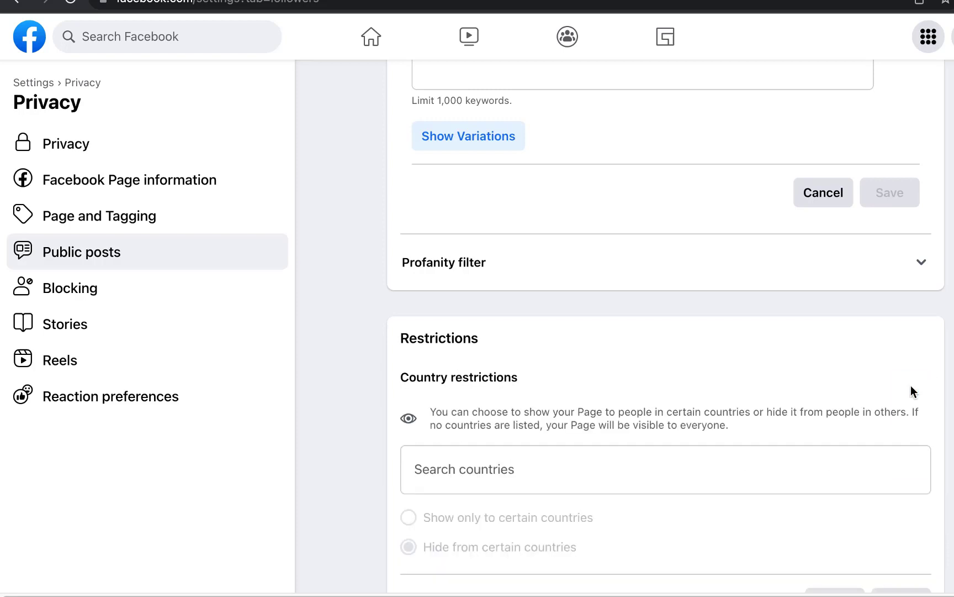
scroll(666, 331, "down", 5)
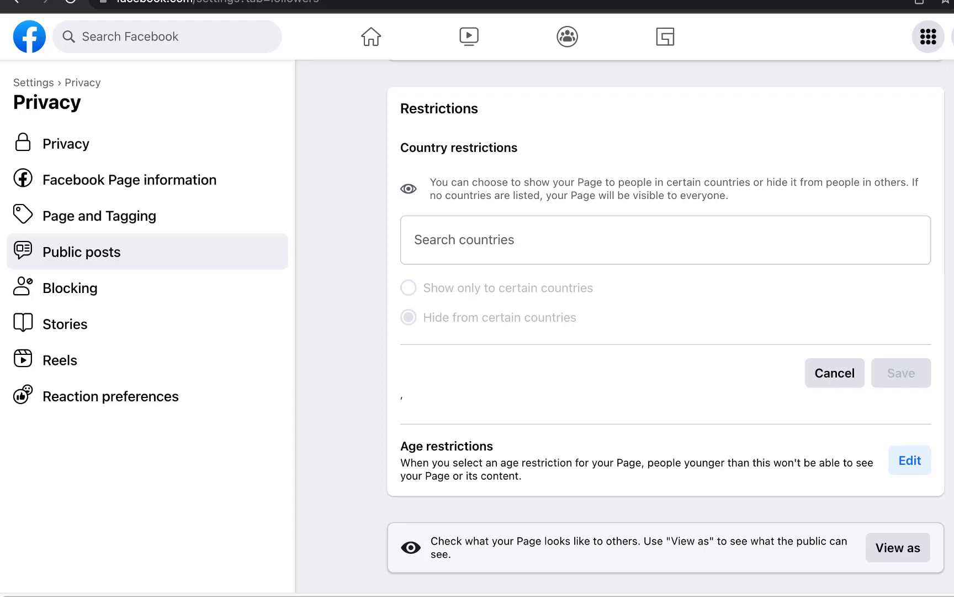
scroll(856, 437, "up", 15)
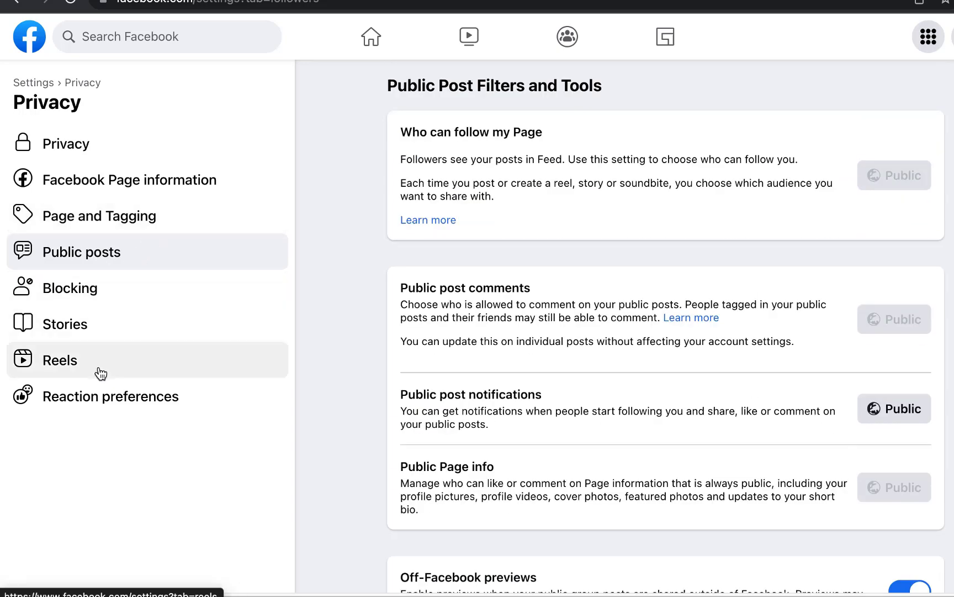
left_click(100, 395)
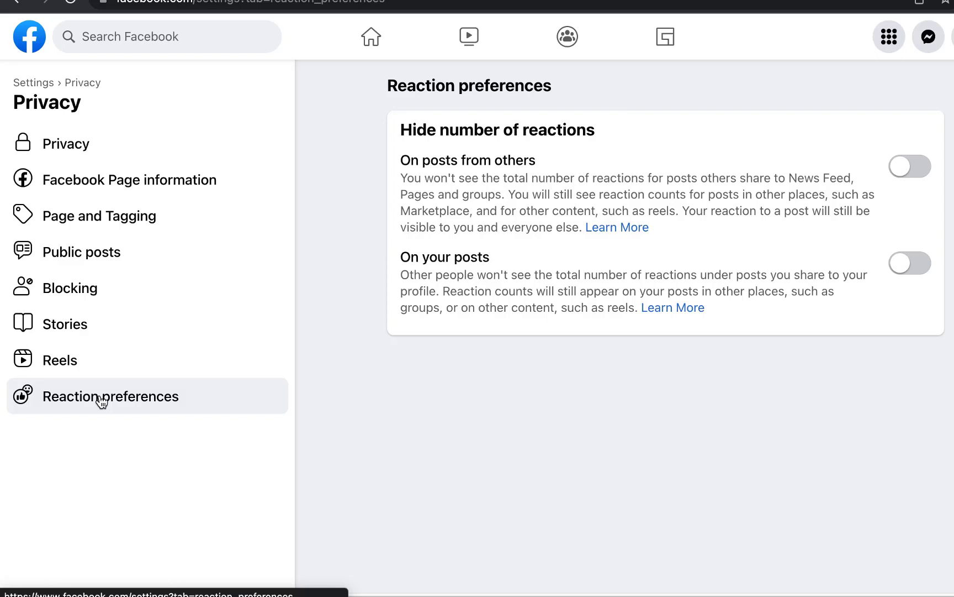
left_click(78, 376)
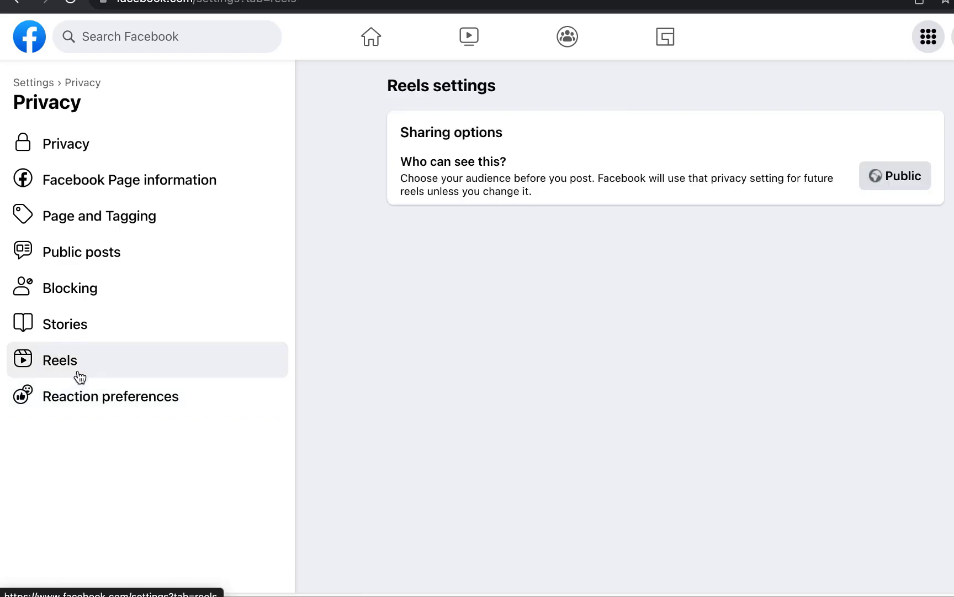
left_click(98, 330)
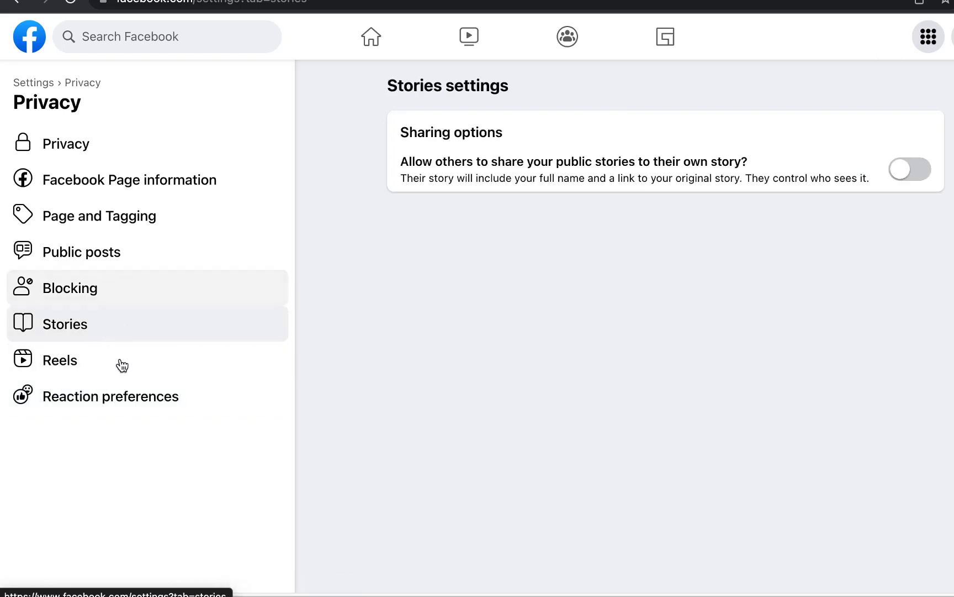
left_click(127, 409)
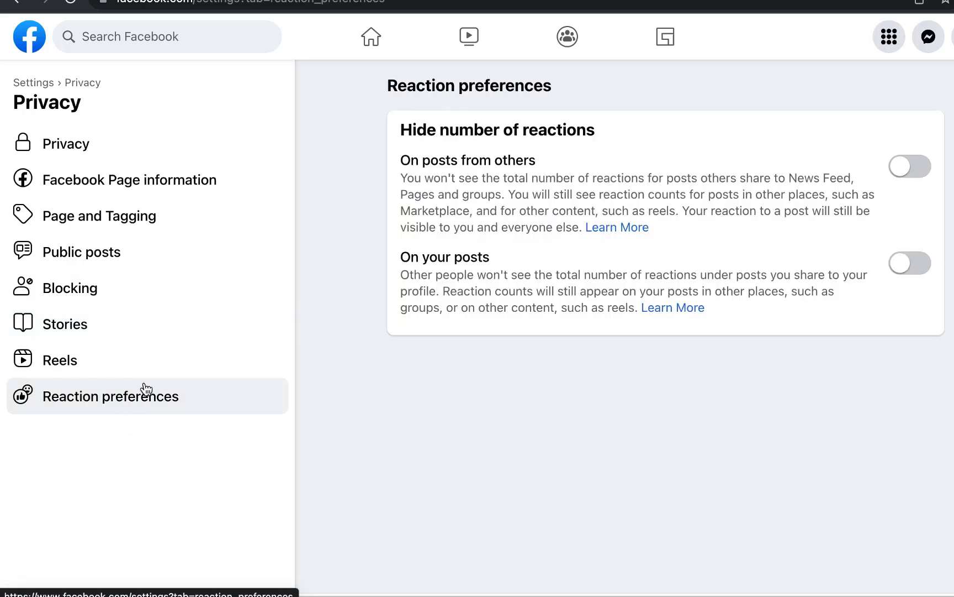
left_click(51, 84)
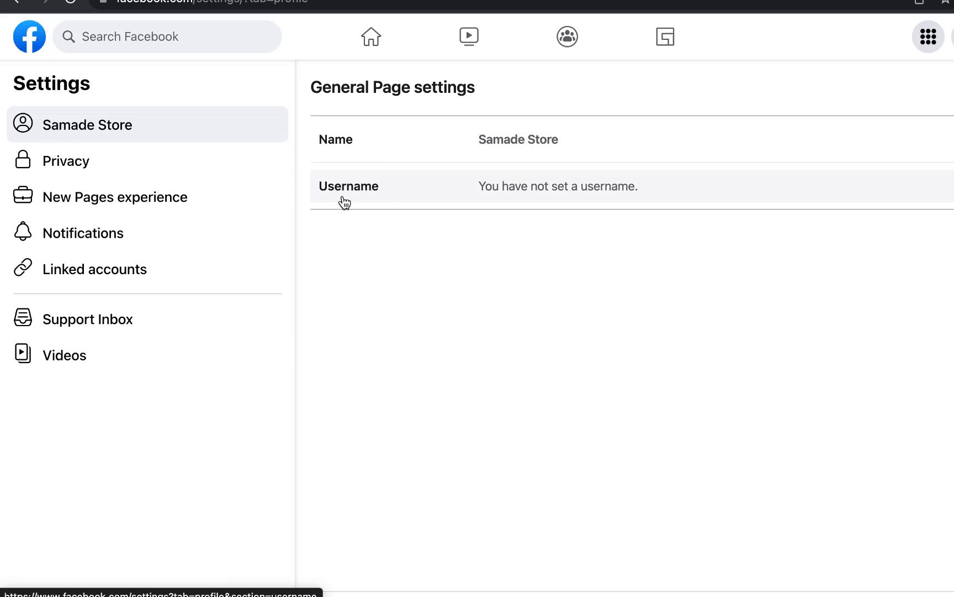
Step: In New Pages experience, start adding someone under People with Facebook access
left_click(127, 194)
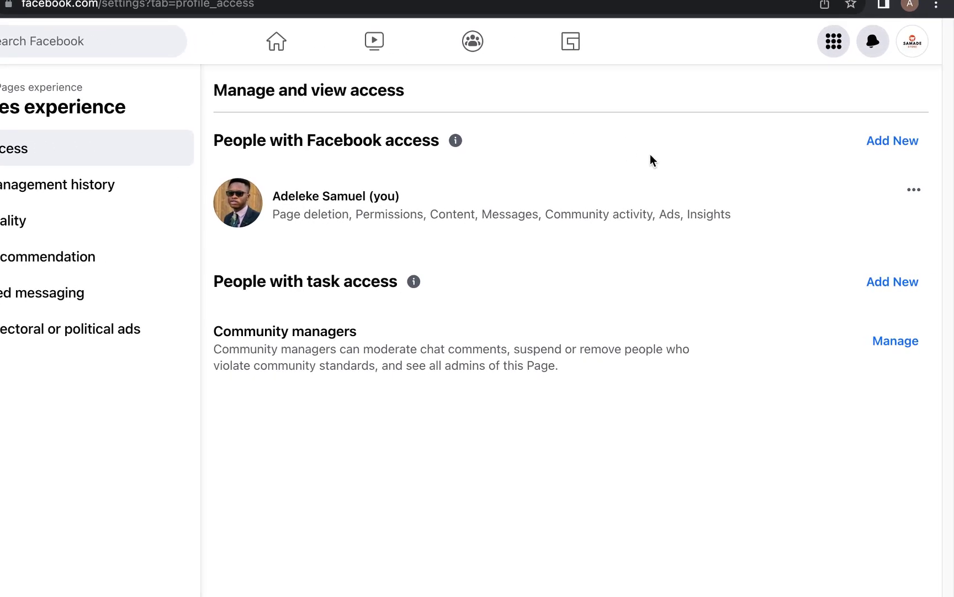
left_click(885, 142)
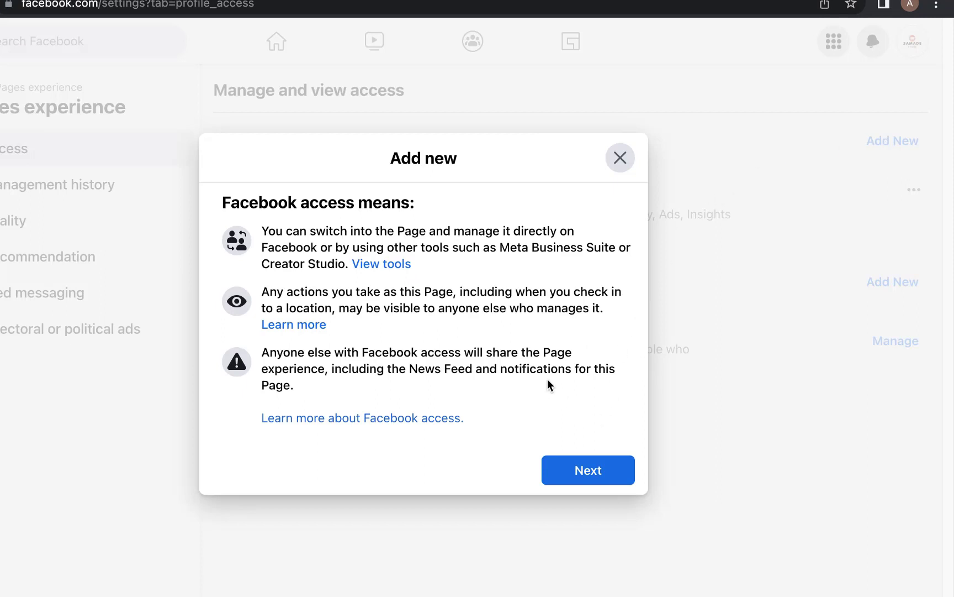
Step: Search for a person by name, then close the Add new dialog without adding anyone
left_click(576, 475)
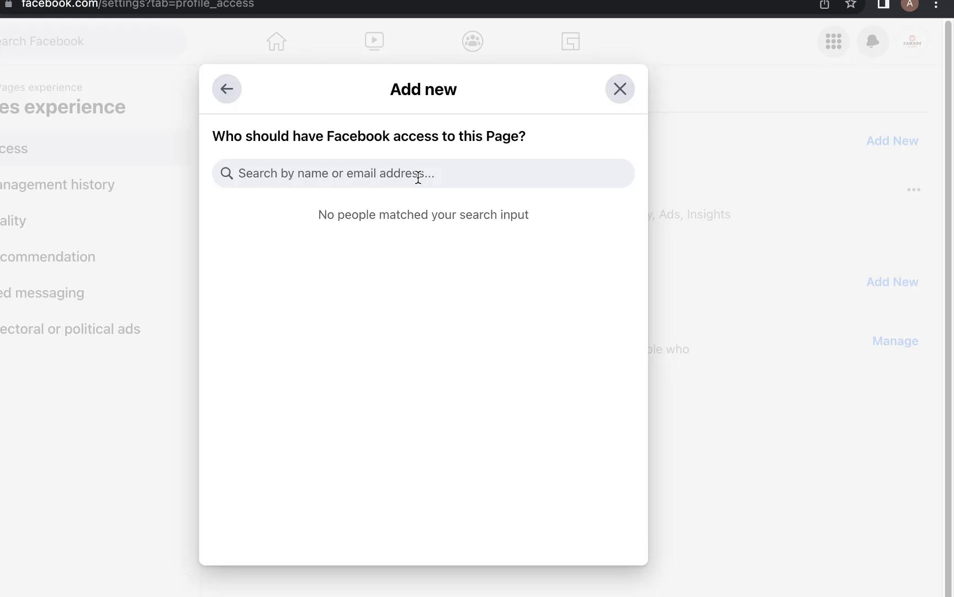
type("adeleke")
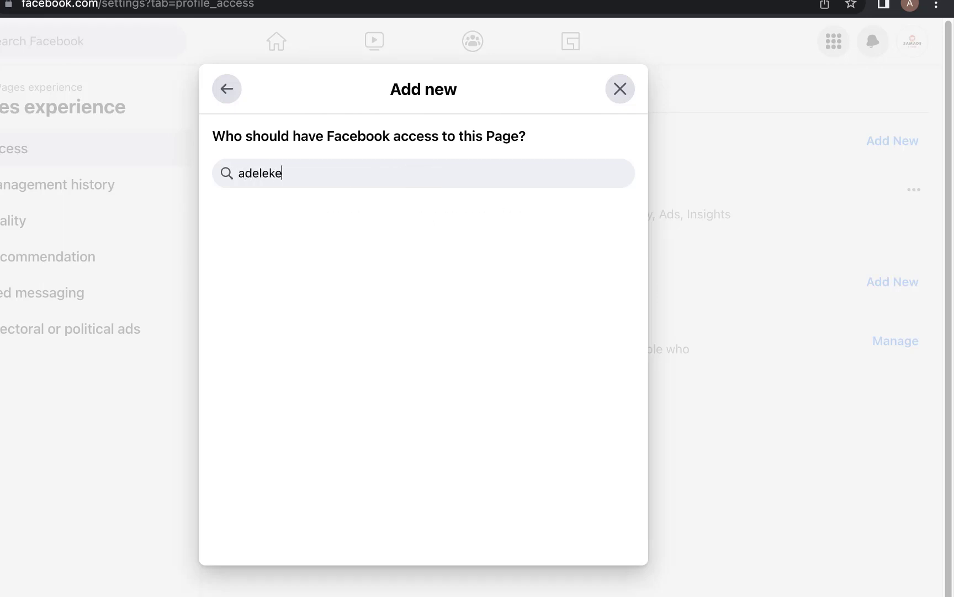
type(" samuel titl")
key("BackSpace")
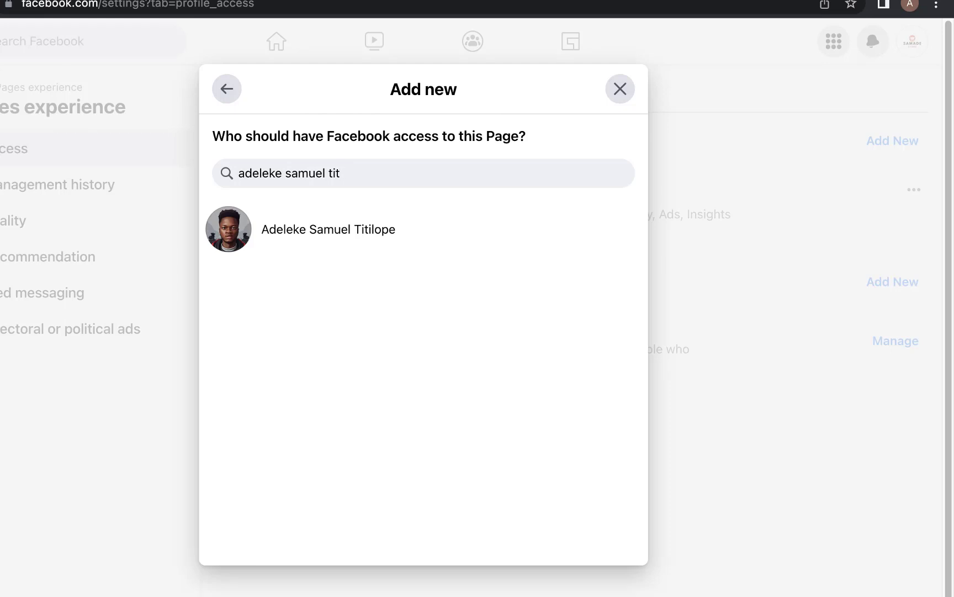
type("ilope")
left_click(620, 89)
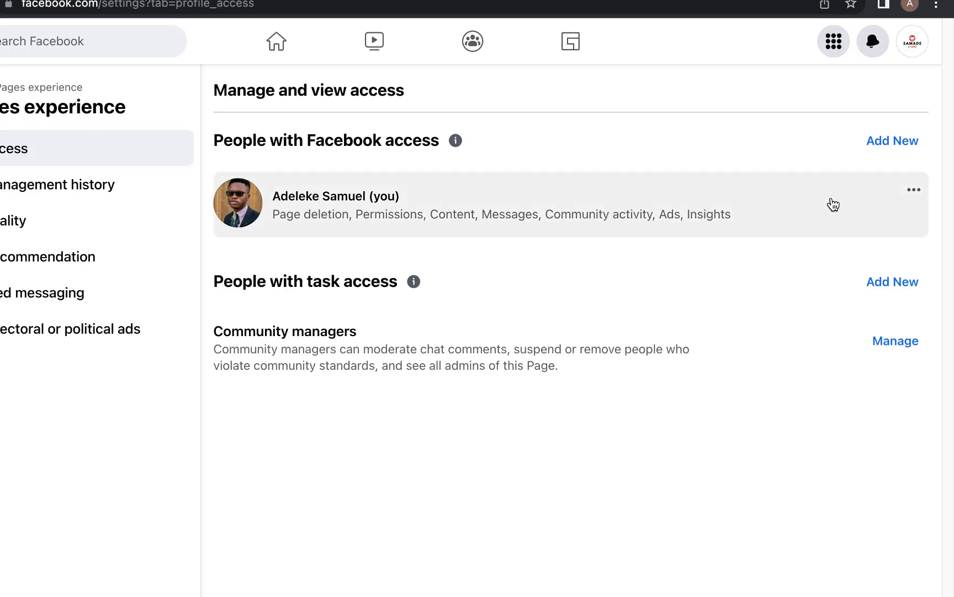
left_click(890, 143)
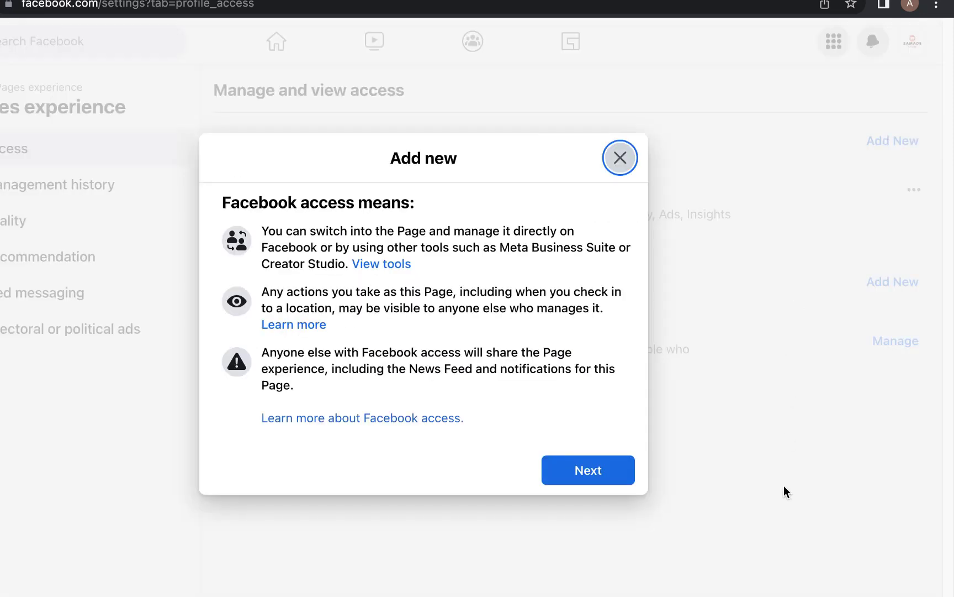
left_click(588, 480)
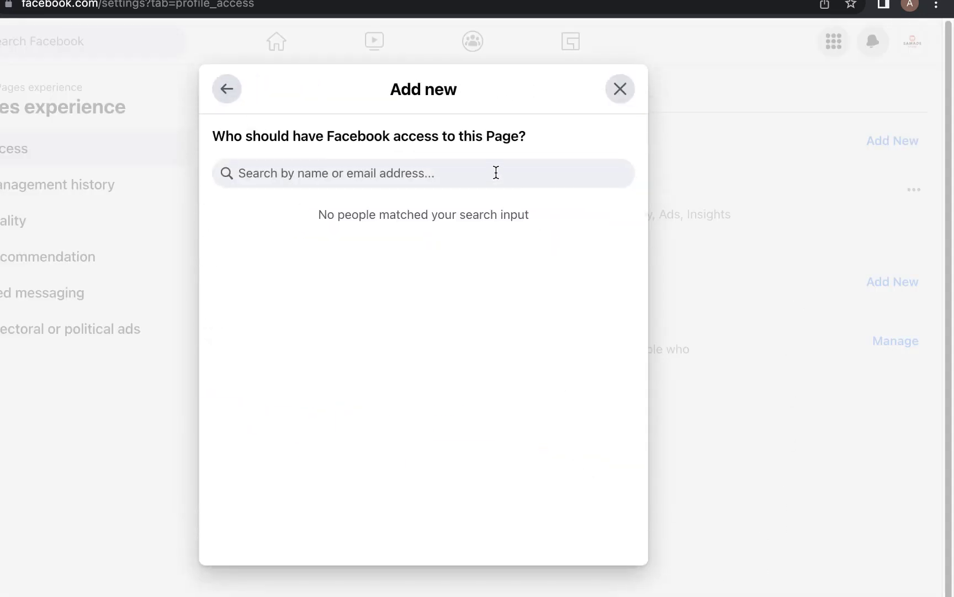
type("adeleke samuel tit")
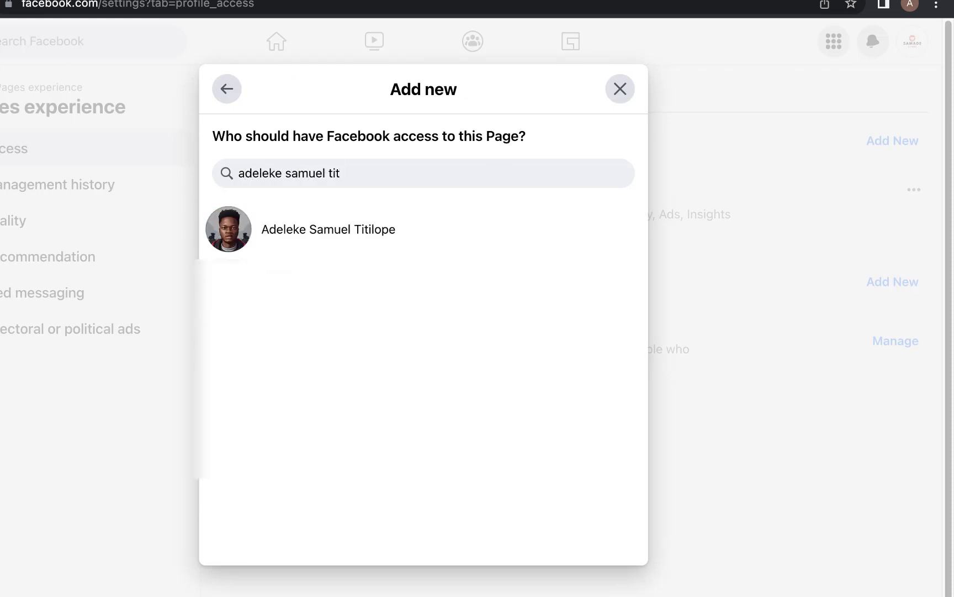
left_click(435, 228)
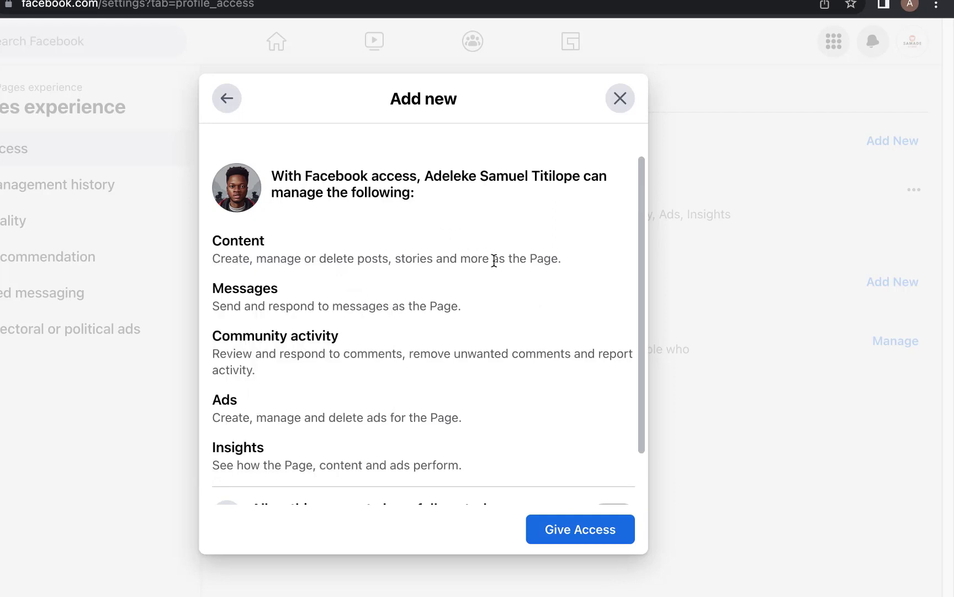
left_click_drag(641, 275, 637, 379)
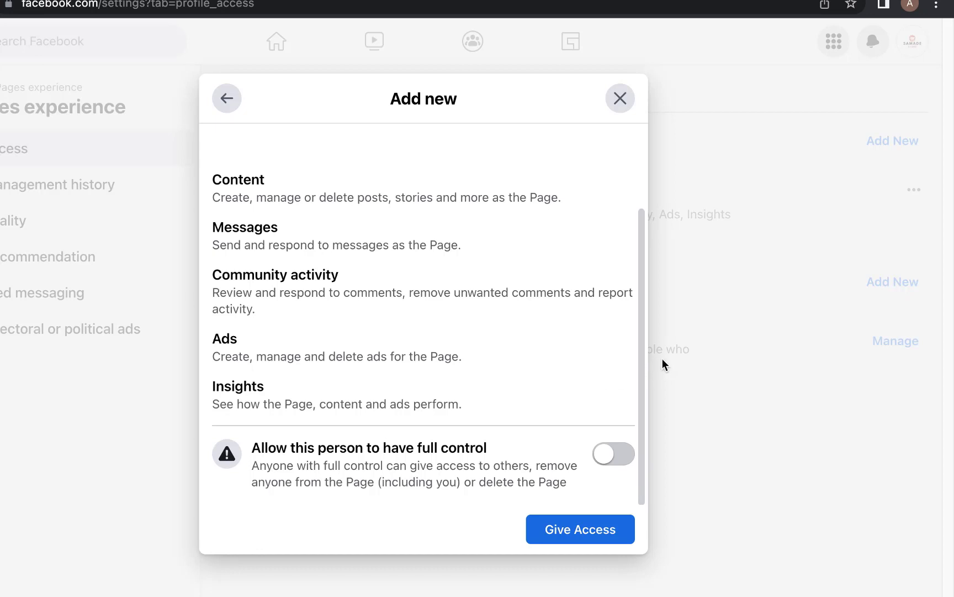
left_click(644, 340)
left_click_drag(644, 341, 644, 430)
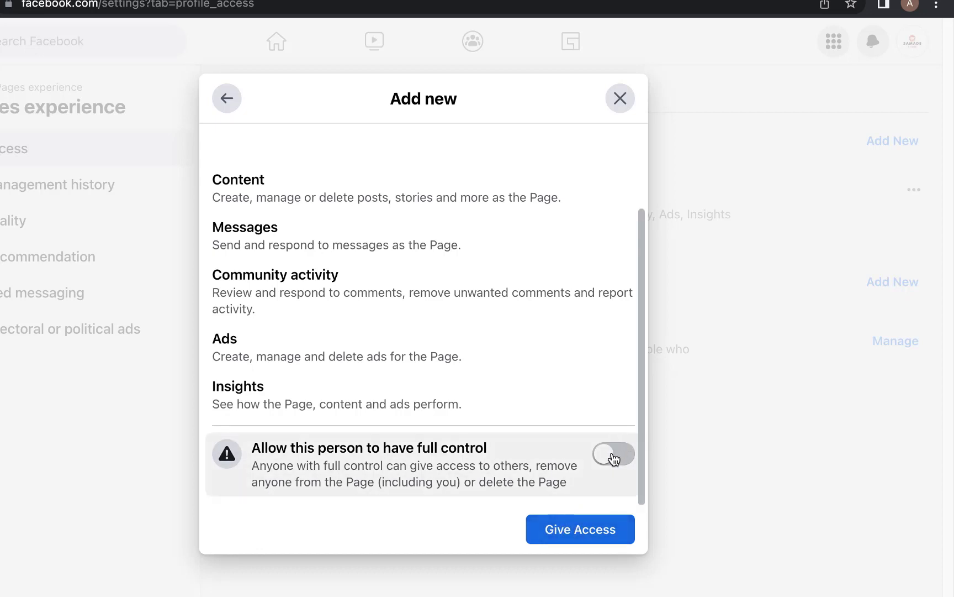
left_click(622, 99)
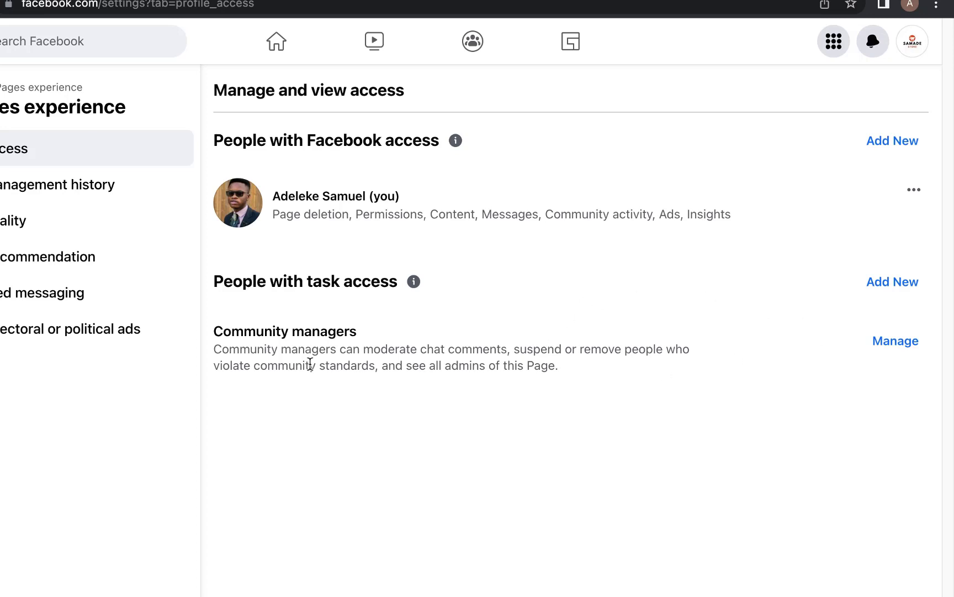
Step: Review the Page quality and Page Recommendation views, then return to the main Page settings
left_click_drag(259, 350, 599, 367)
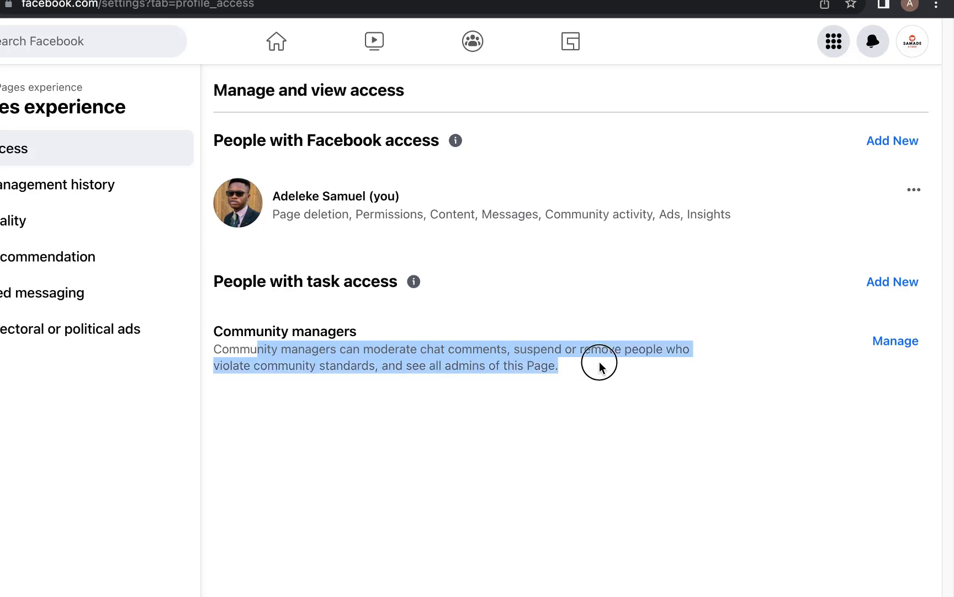
left_click(650, 365)
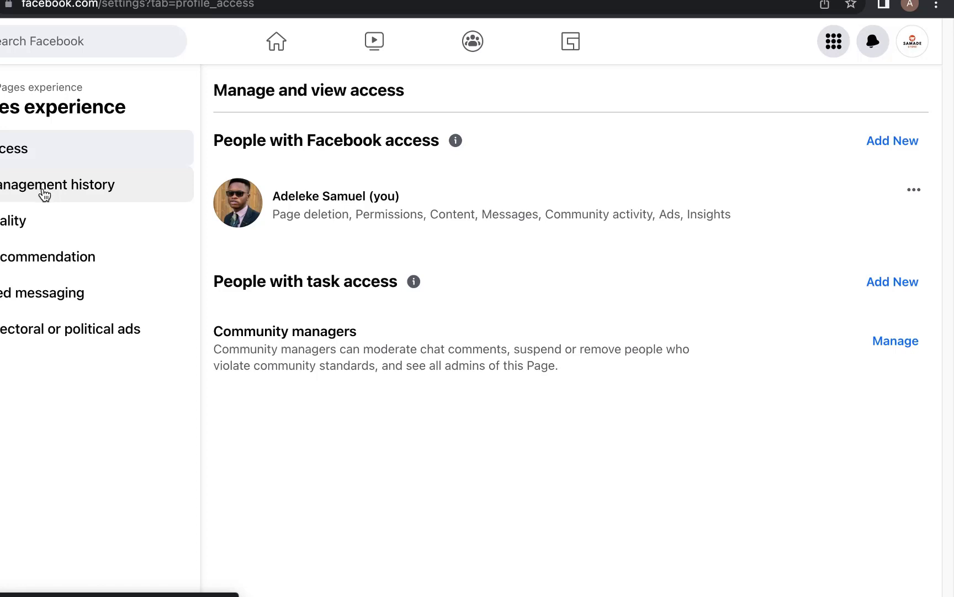
left_click(37, 228)
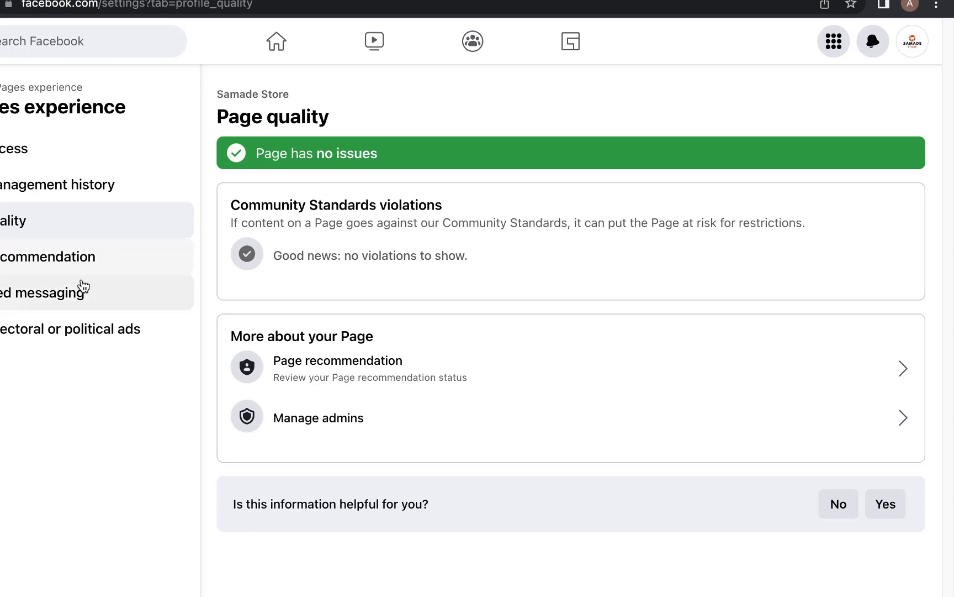
left_click(52, 269)
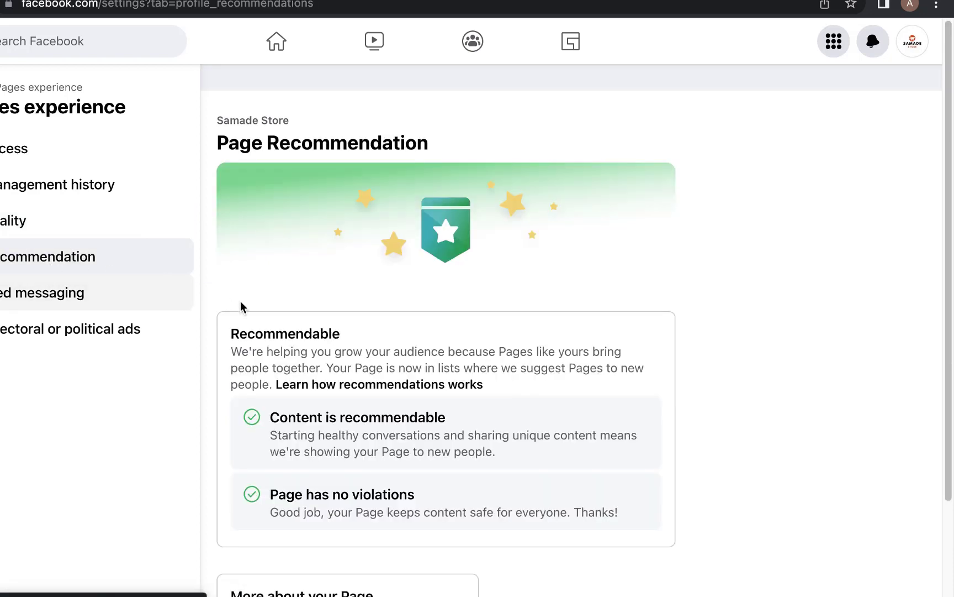
scroll(438, 326, "down", 2)
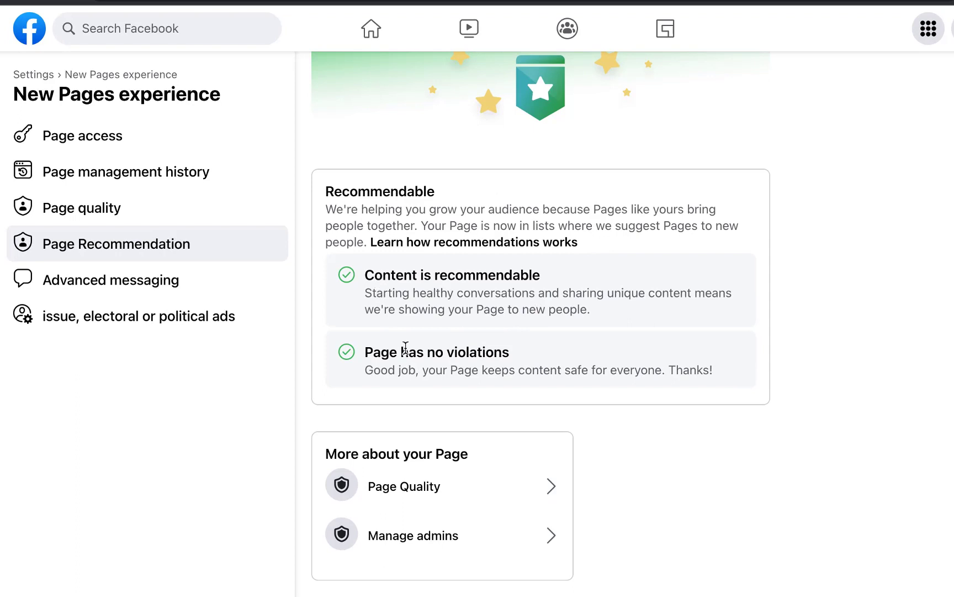
left_click(38, 76)
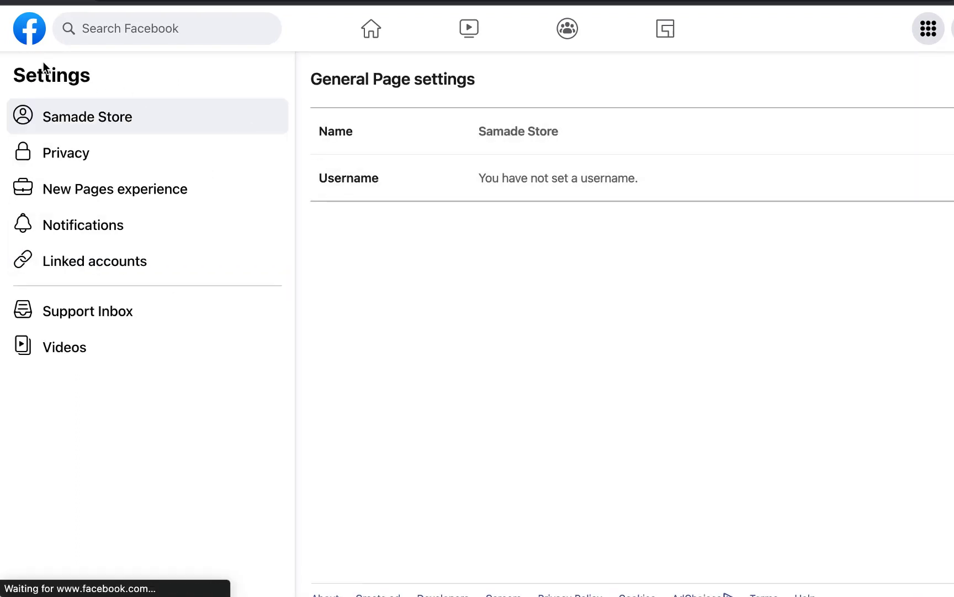
left_click(121, 263)
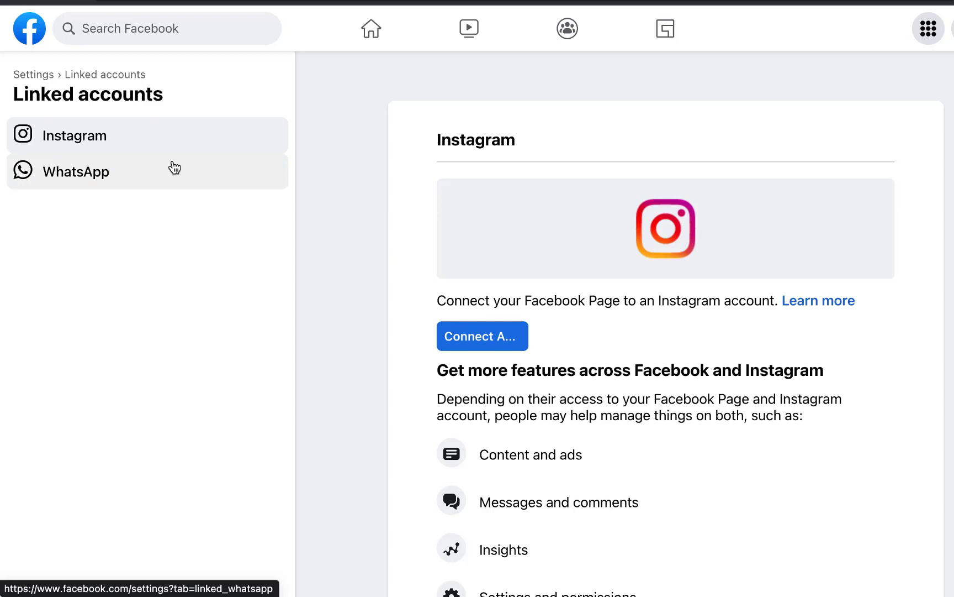
left_click(27, 74)
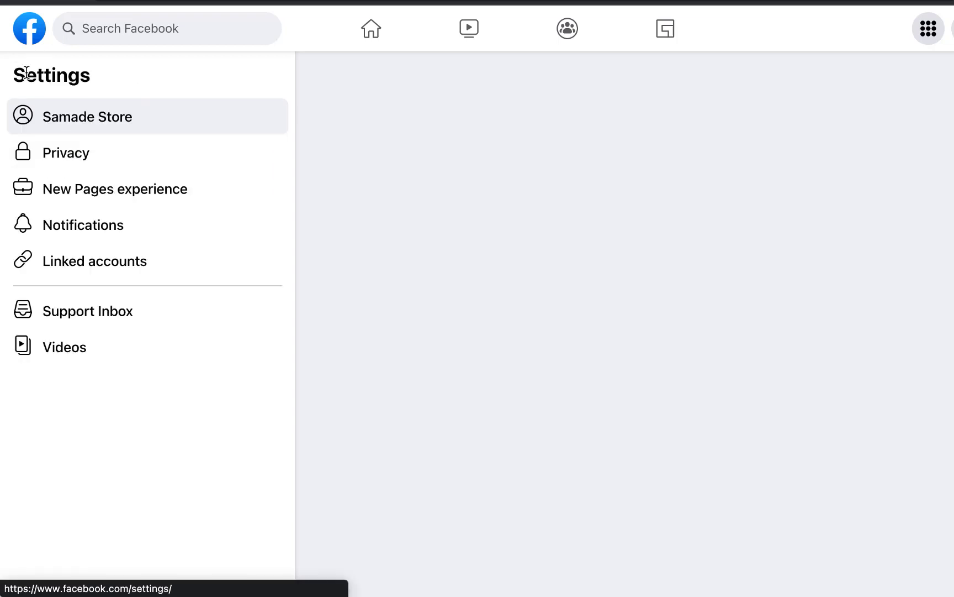
left_click(79, 269)
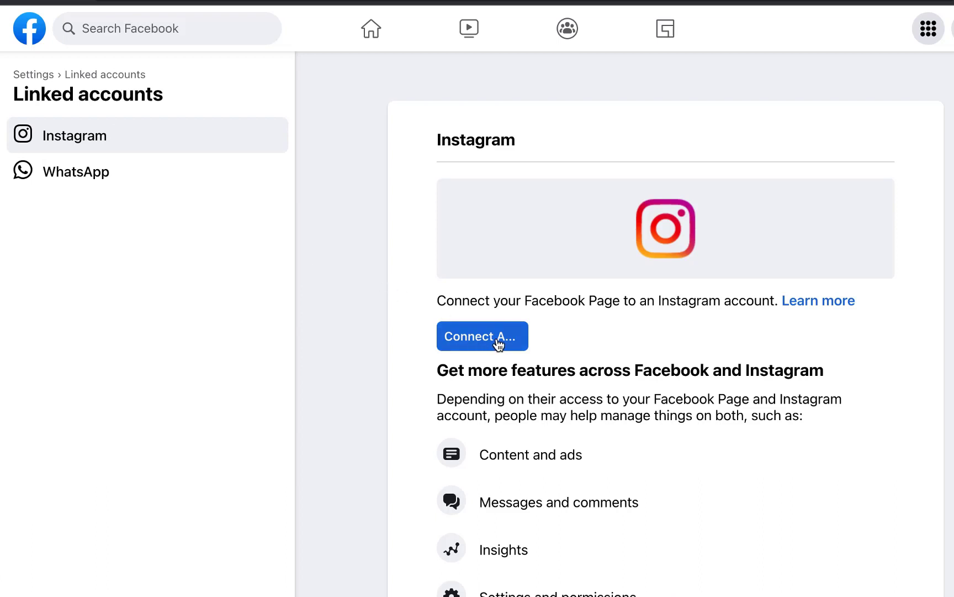
scroll(495, 344, "down", 3)
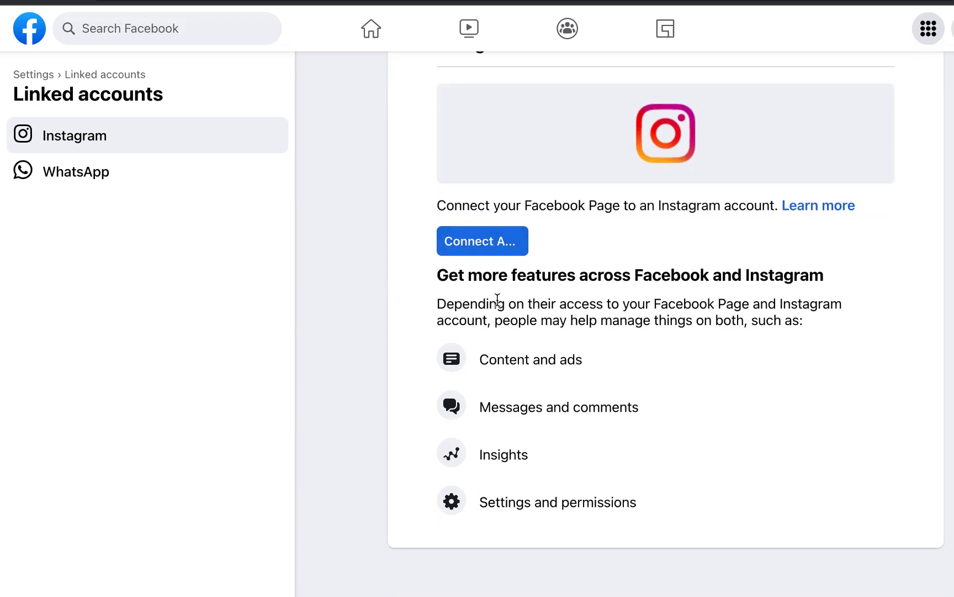
scroll(498, 276, "up", 3)
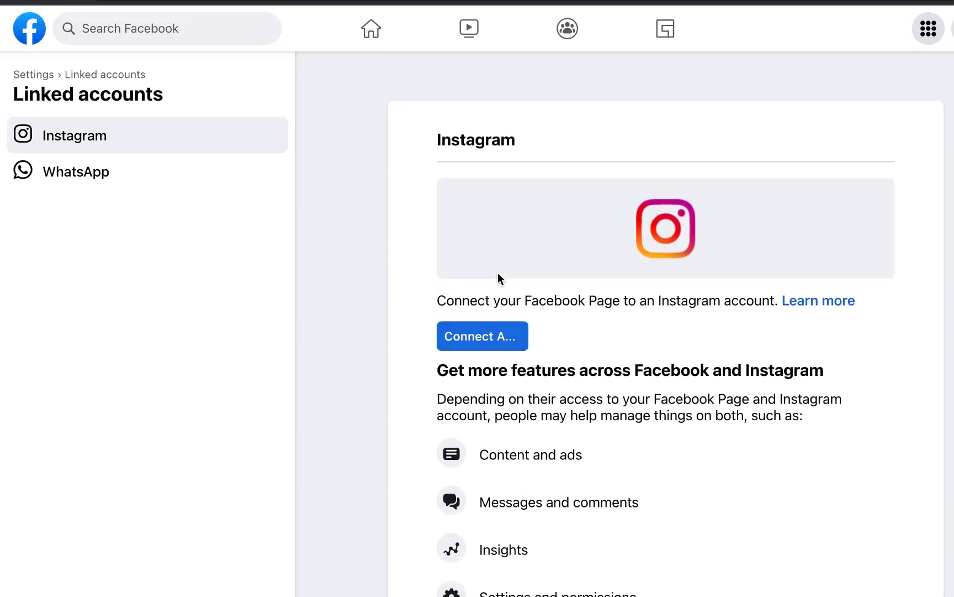
left_click(123, 190)
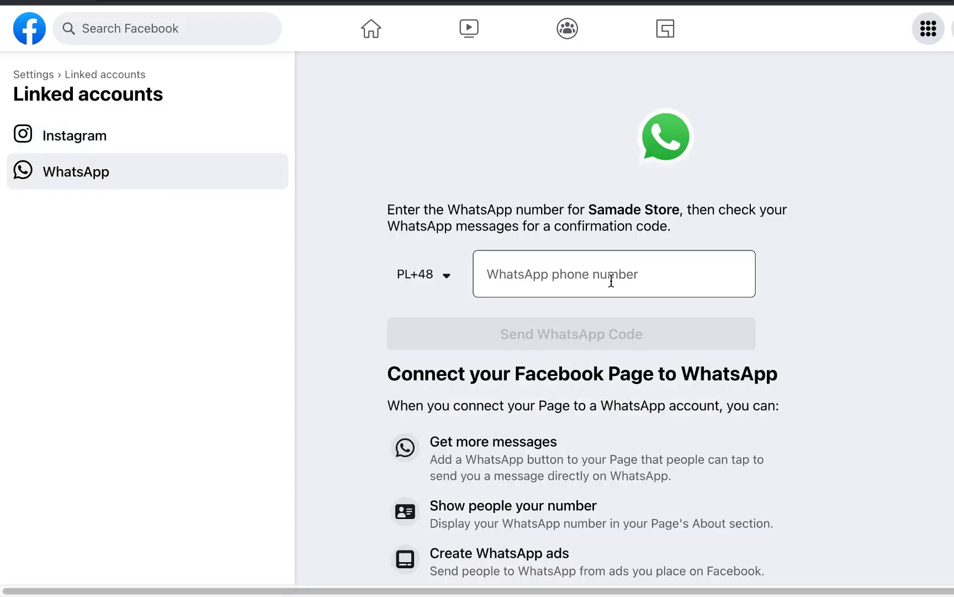
scroll(597, 315, "down", 1)
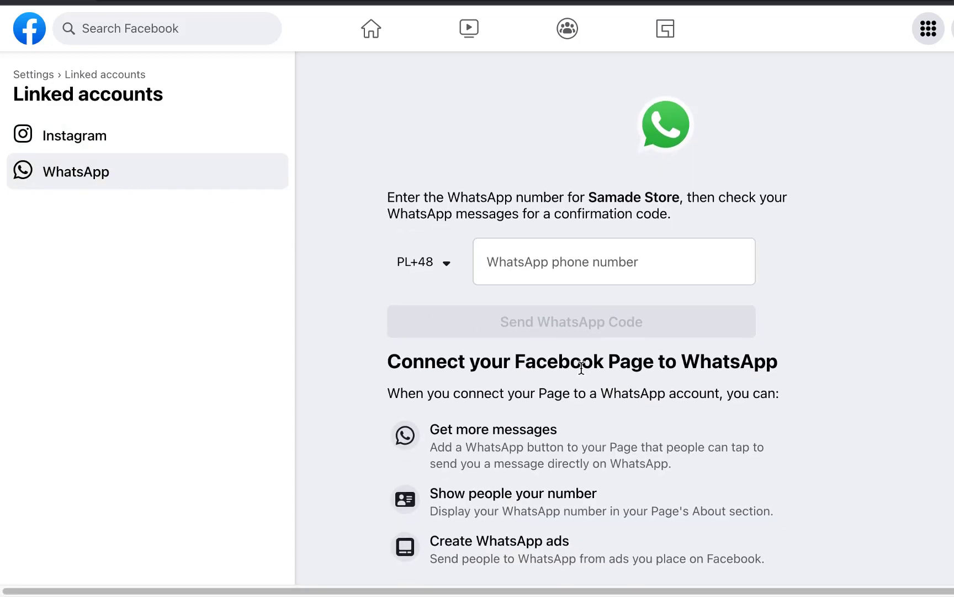
left_click(42, 78)
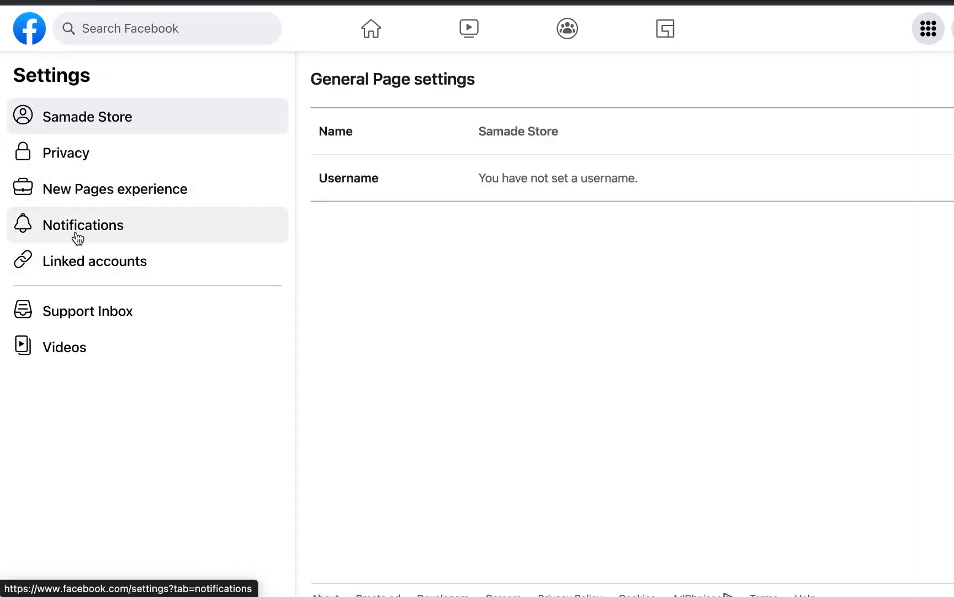
Step: Go to the Facebook home feed and briefly check the account menu without changing profiles
left_click(35, 36)
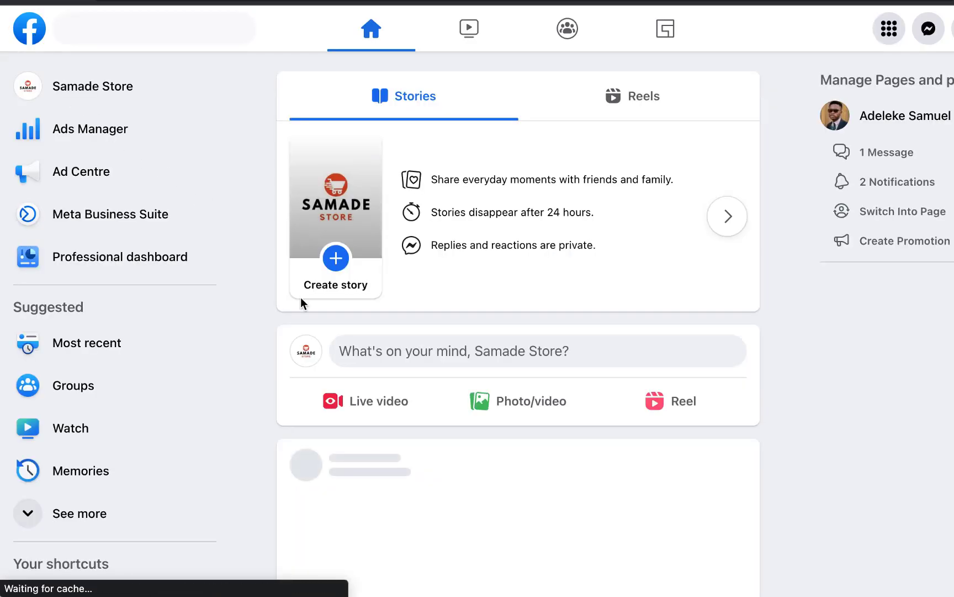
scroll(497, 276, "down", 5)
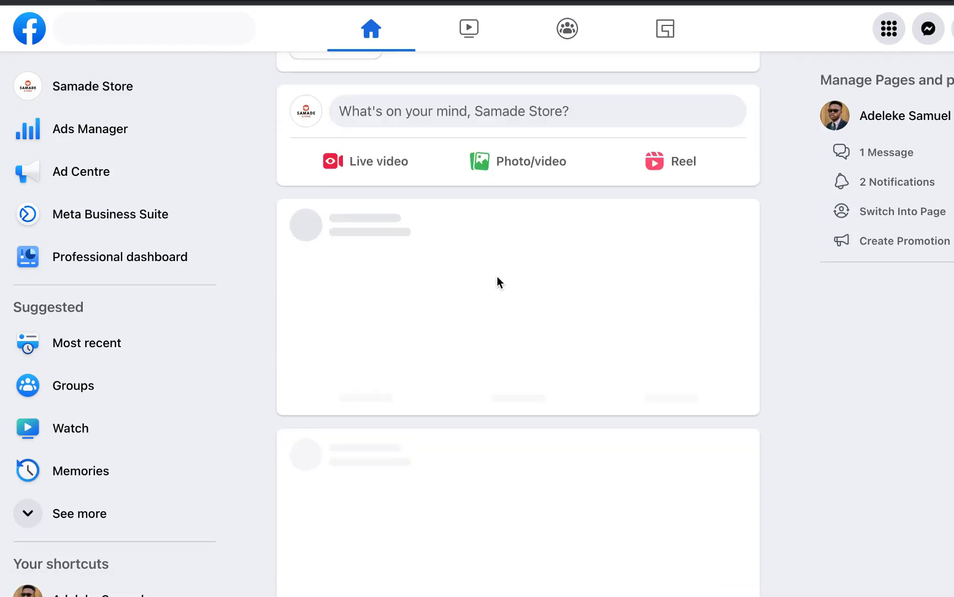
scroll(497, 279, "up", 5)
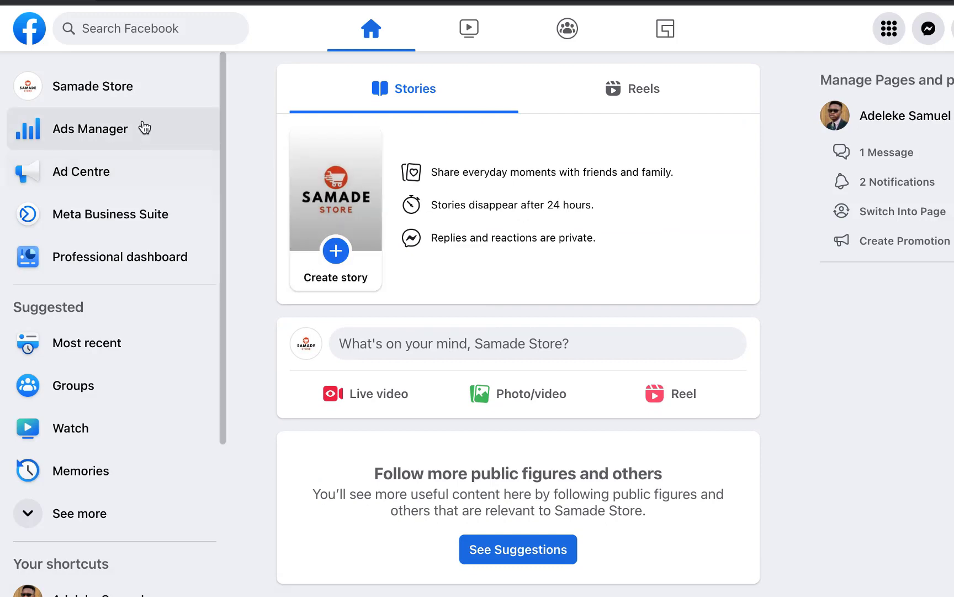
scroll(136, 151, "down", 4)
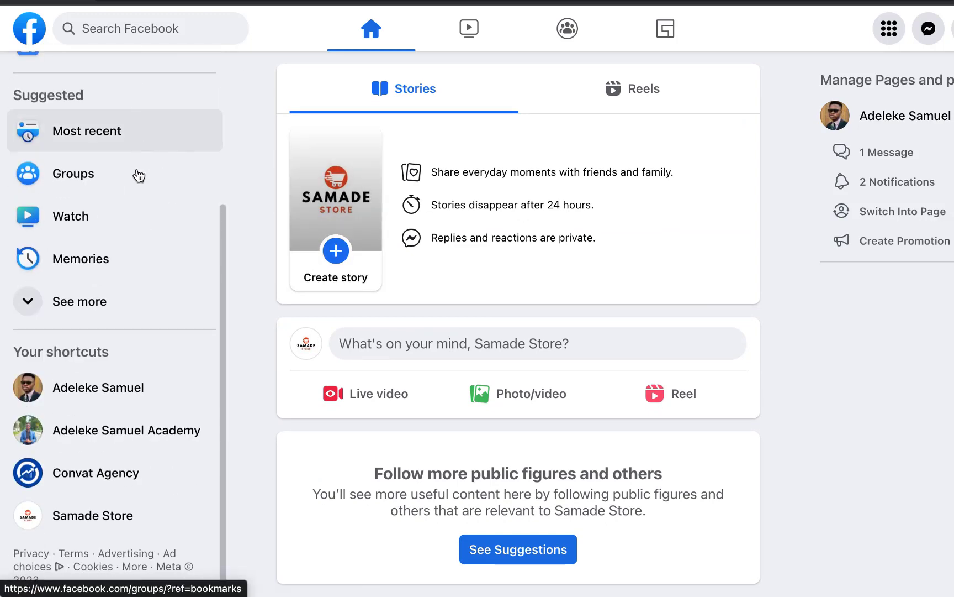
scroll(139, 174, "up", 4)
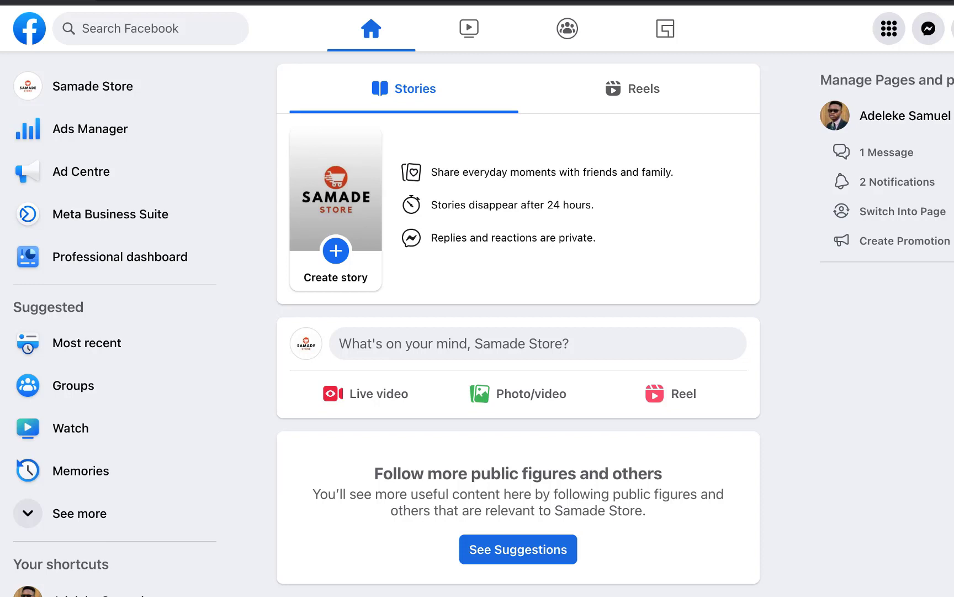
left_click(952, 30)
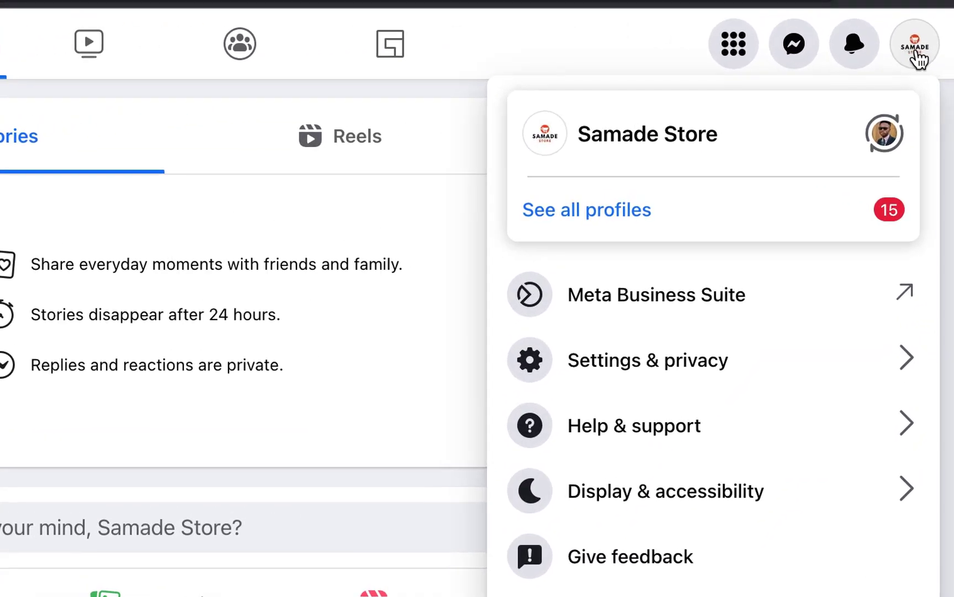
left_click(952, 33)
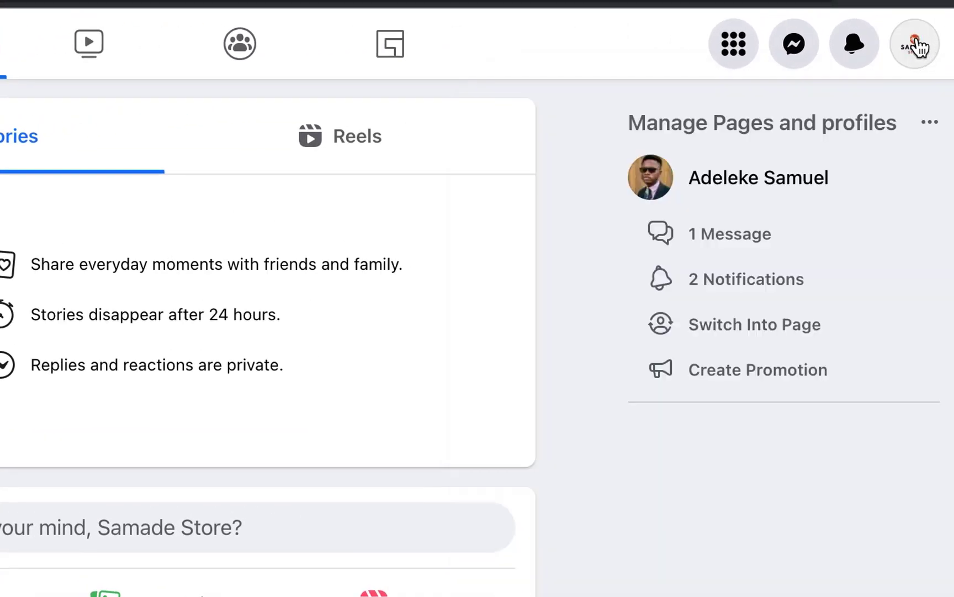
left_click(917, 45)
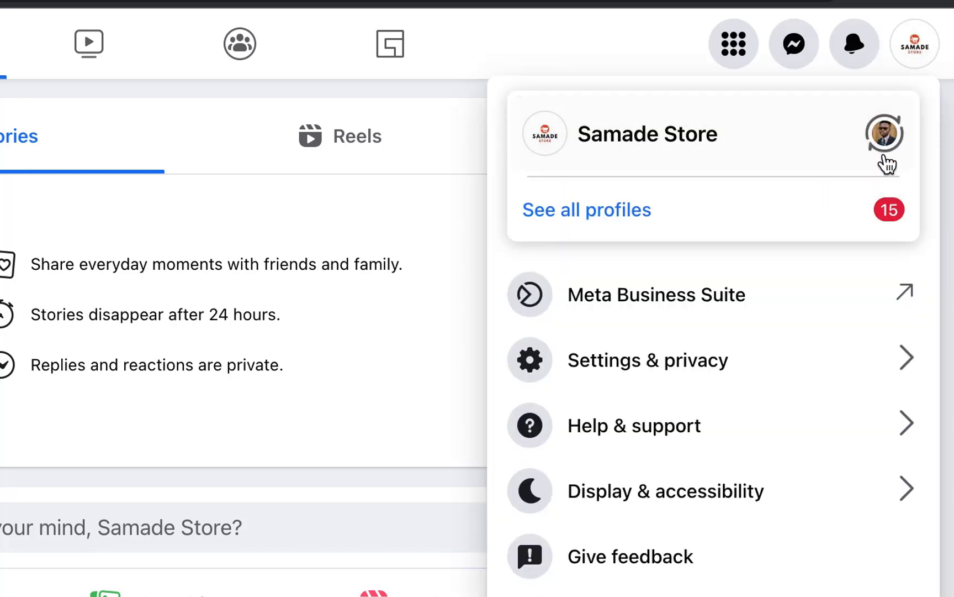
left_click(896, 123)
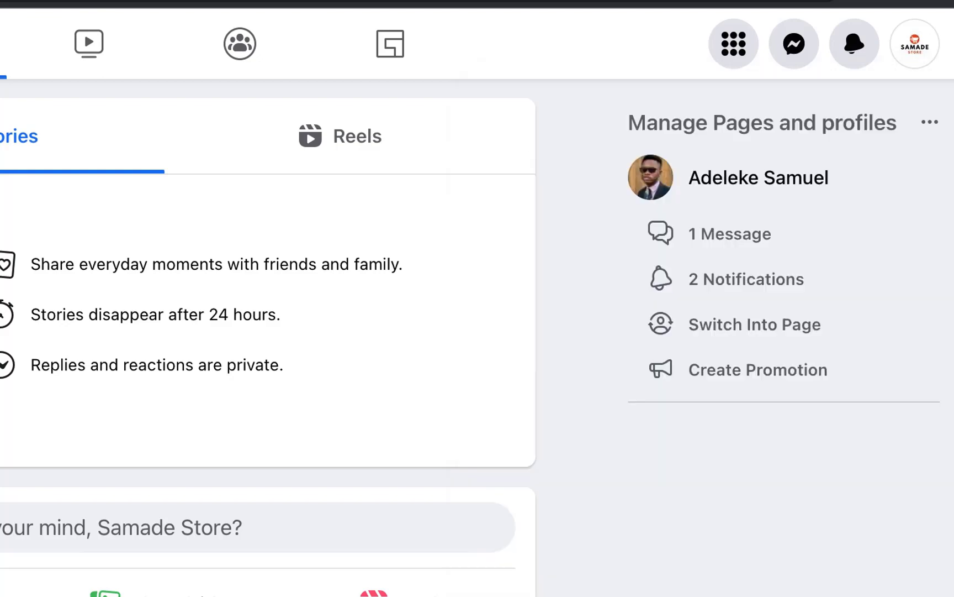